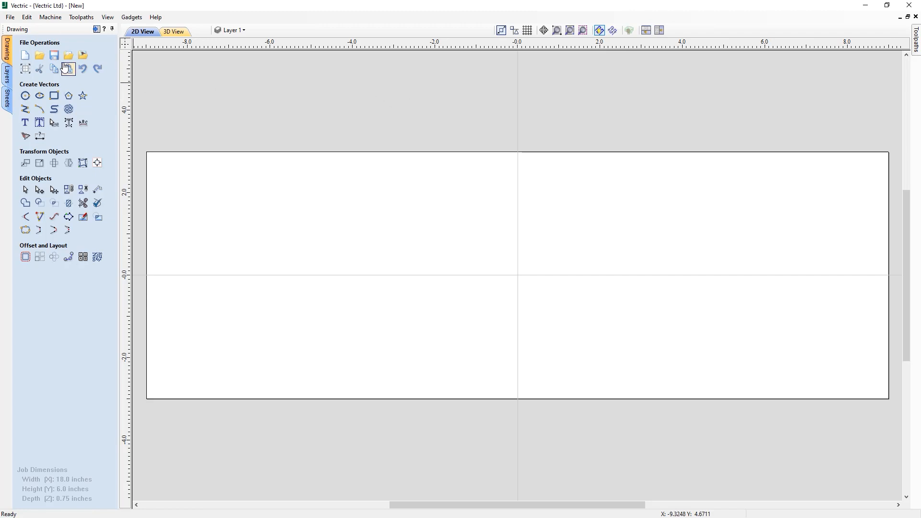
Reduce the snapping radius to near its smallest setting in the snap options.
click(27, 19)
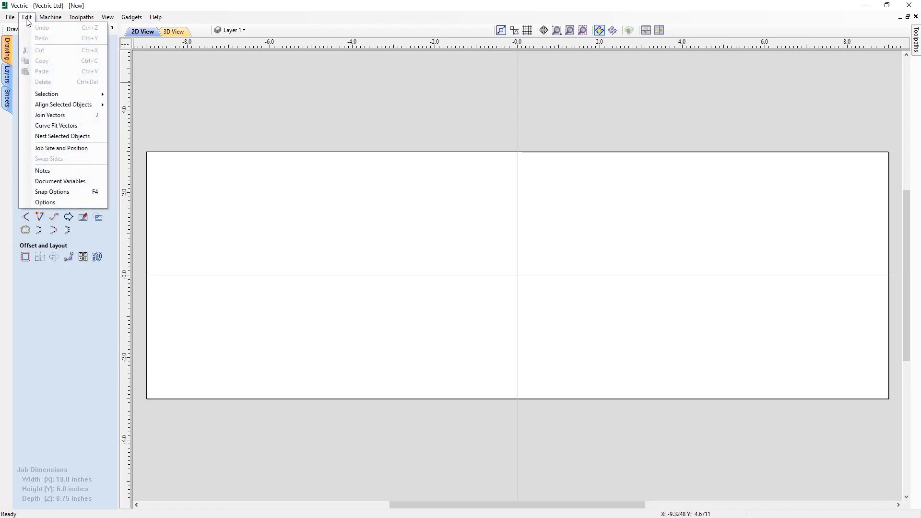
click(61, 192)
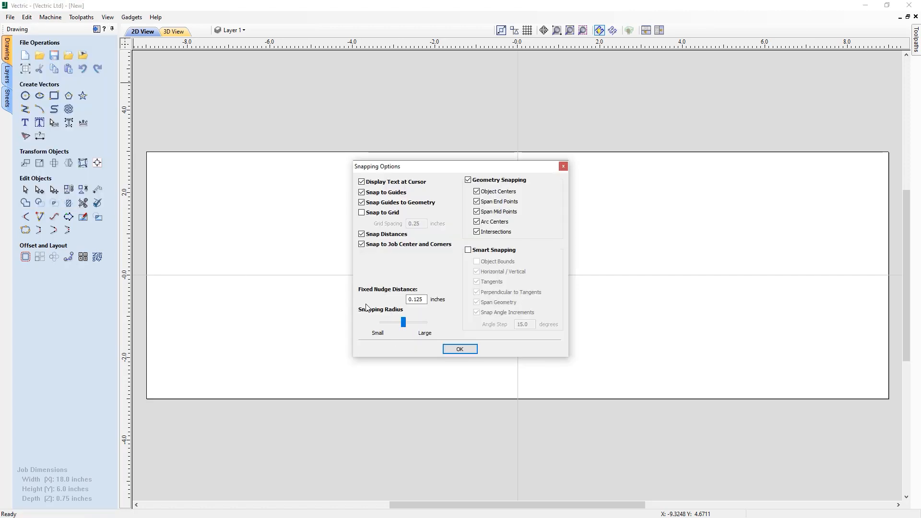
click(404, 325)
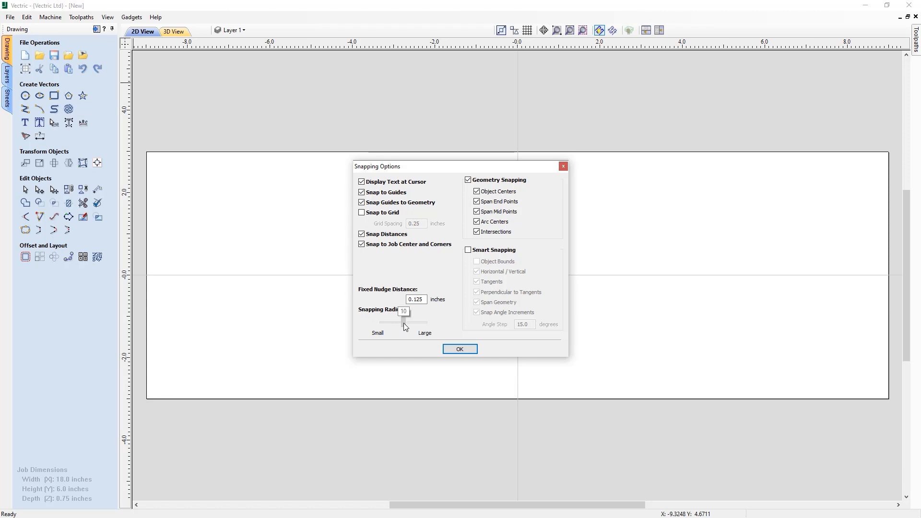
drag(404, 325, 381, 324)
click(460, 349)
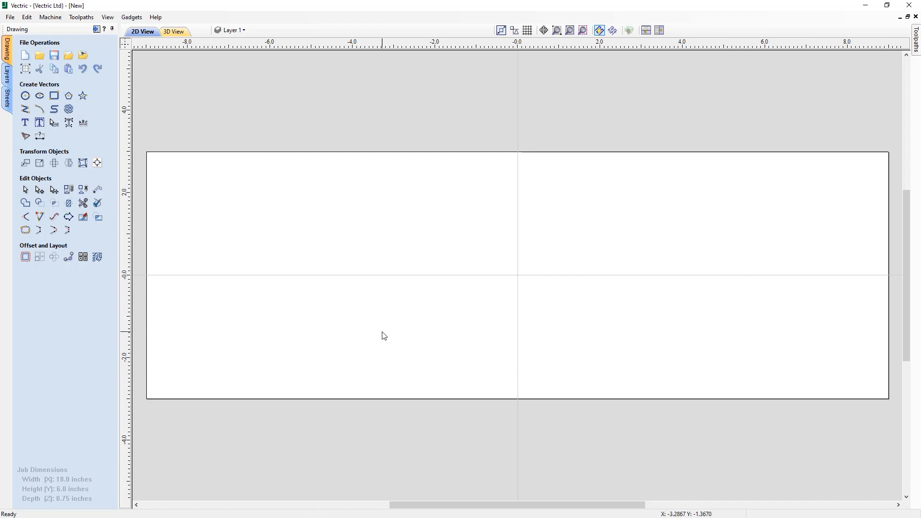
Start a polyline at the job's center point.
click(25, 111)
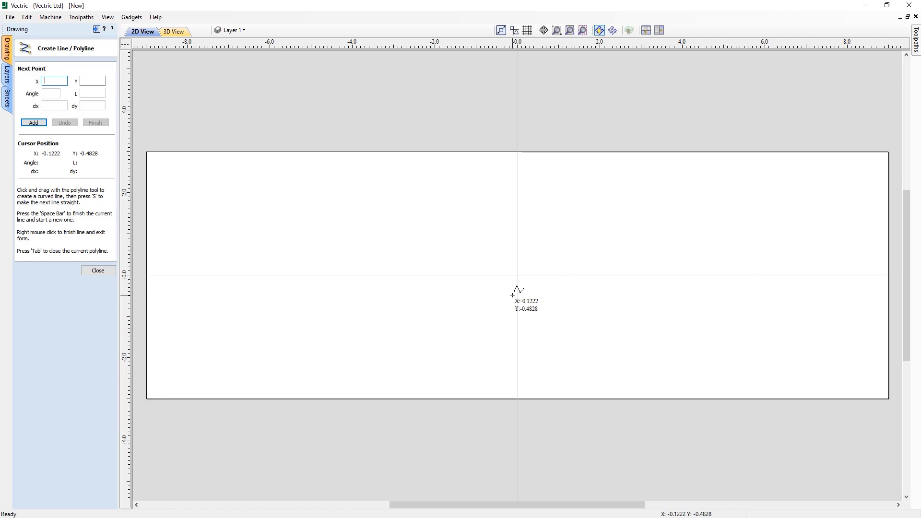
click(502, 31)
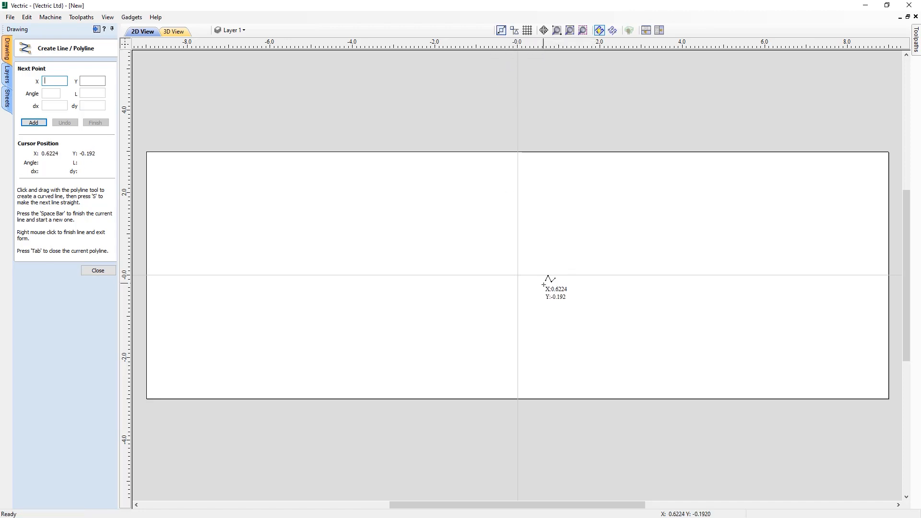
click(519, 276)
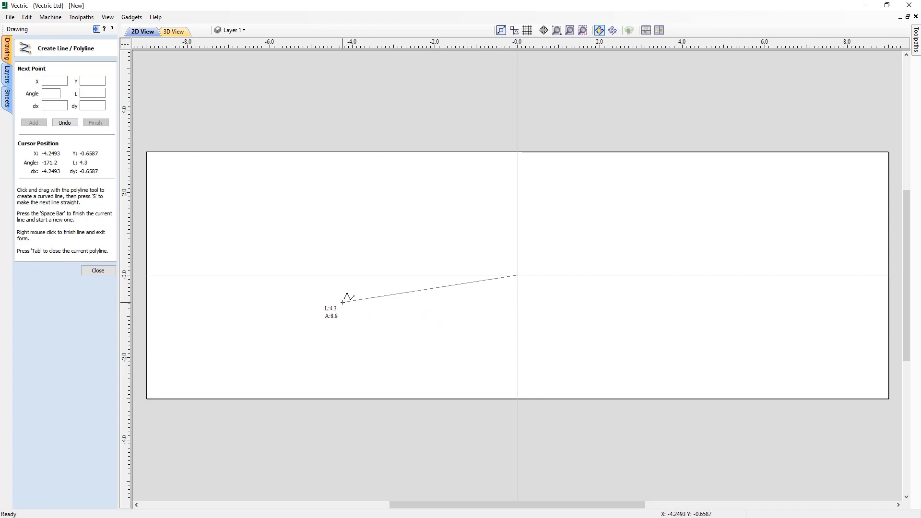
Try to draw curved polyline spans from the job center through about X -4.2, Y -0.7 and X -3.1, Y -0.6.
drag(342, 302, 351, 344)
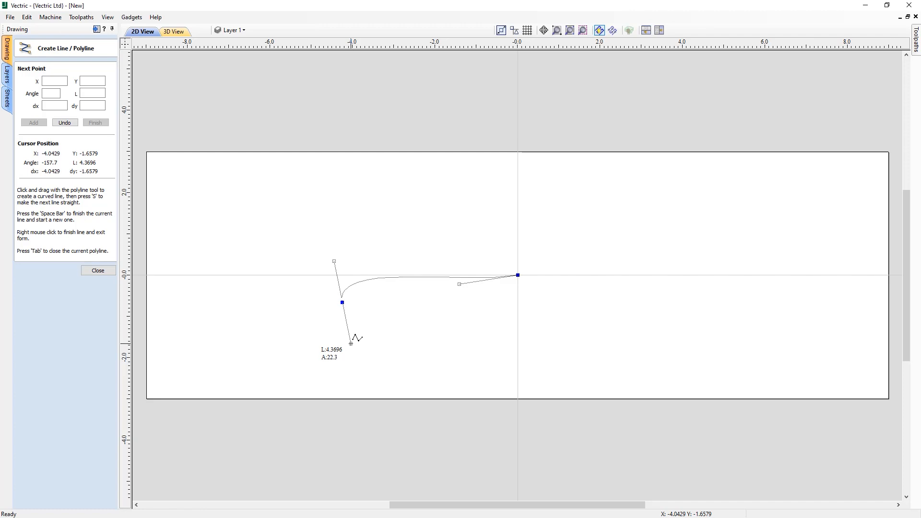
drag(351, 344, 352, 342)
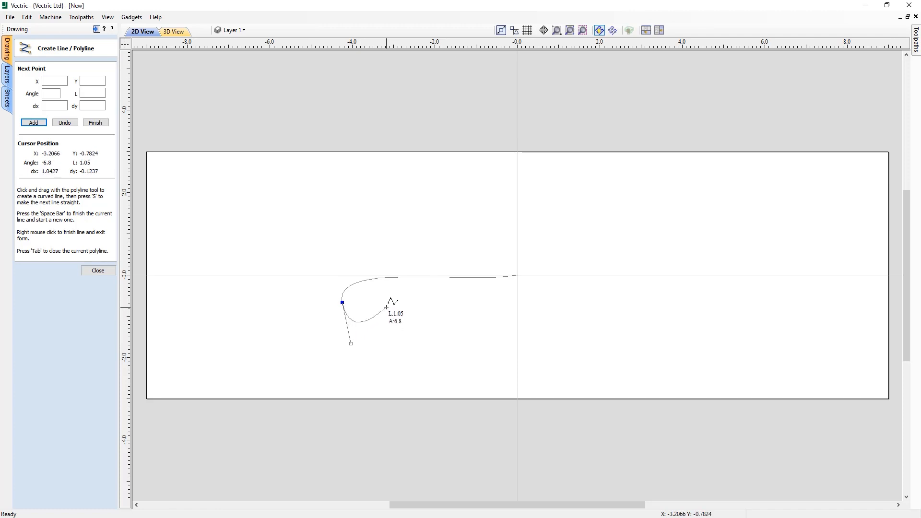
drag(388, 301, 412, 322)
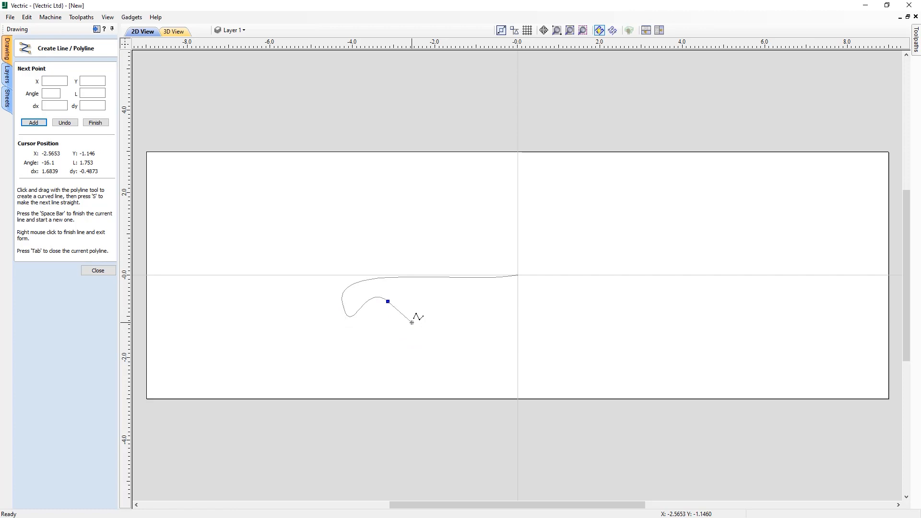
click(374, 360)
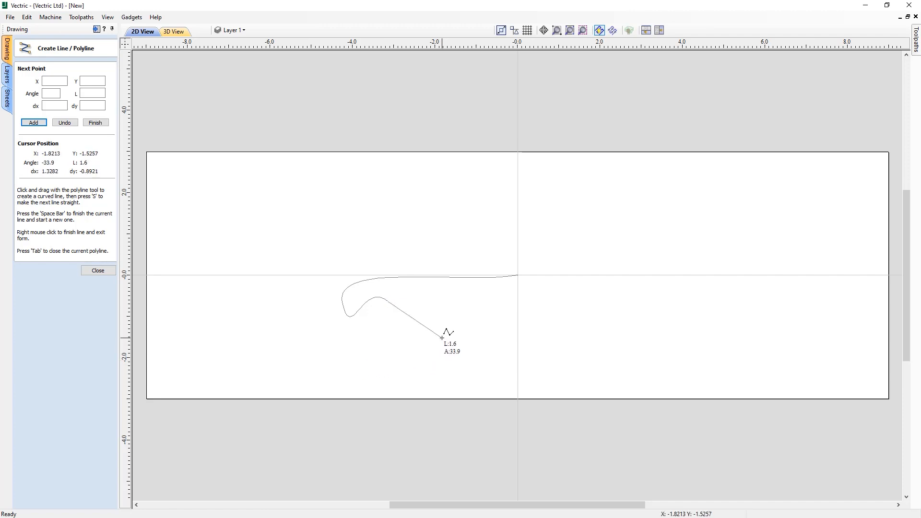
click(401, 355)
mouse_move(363, 366)
mouse_down()
mouse_move(347, 384)
mouse_move(346, 354)
mouse_move(357, 342)
mouse_move(340, 347)
mouse_up()
Undo the curved spans back to the polyline's start point at the job center.
key(ctrl+z)
key(ctrl+z)
key(ctrl+z)
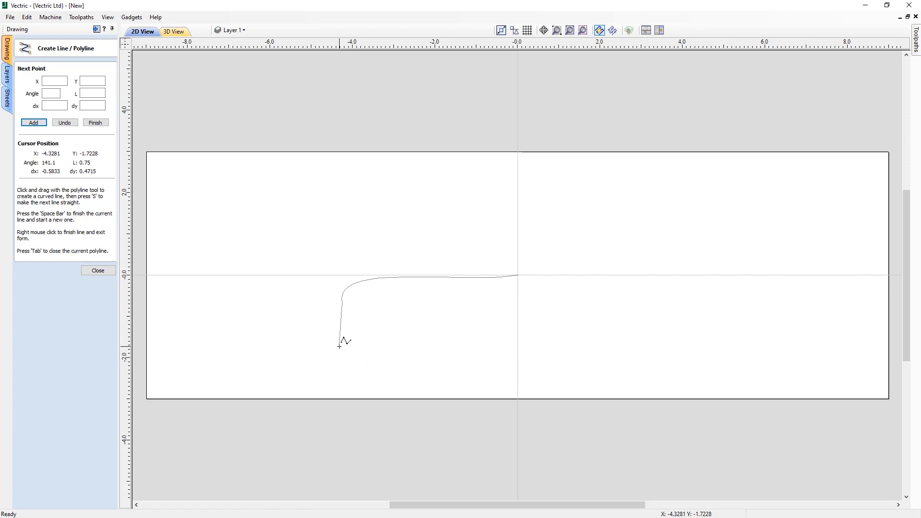
key(ctrl+z)
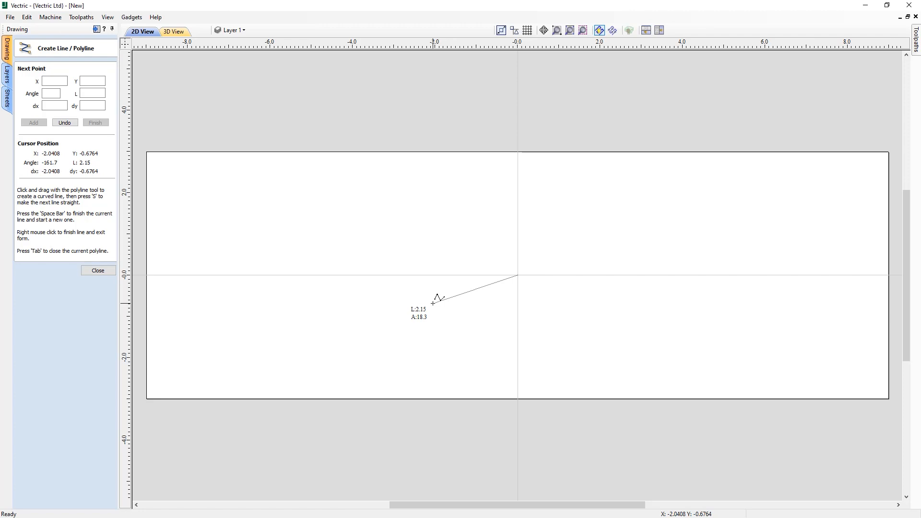
Add straight spans through about (-6.0, -0.7), (-5.4, -1.3), (-7.4, -1.7) and (-7.1, -0.6), and finish the polyline open.
click(271, 304)
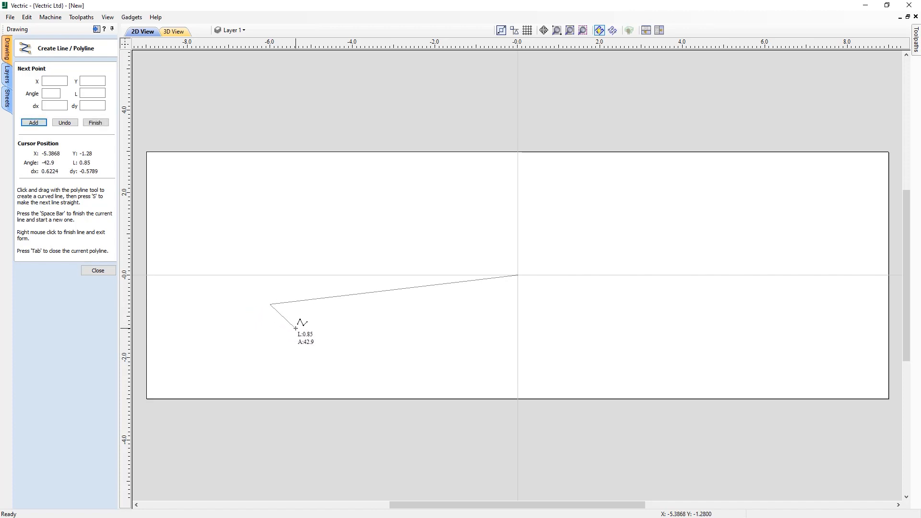
click(296, 328)
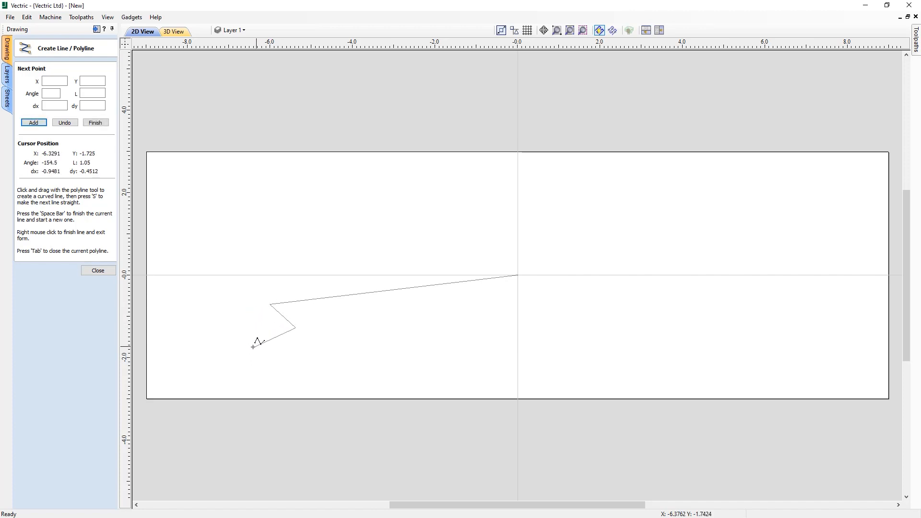
click(210, 344)
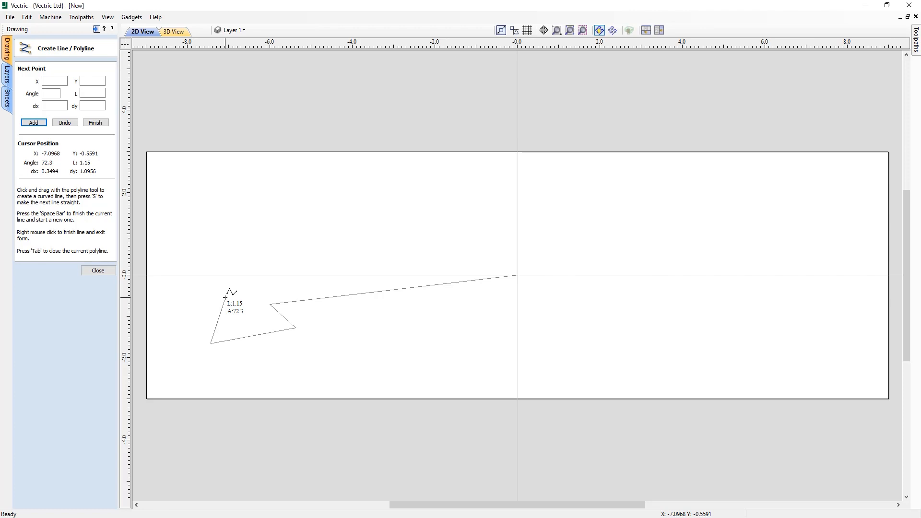
click(225, 298)
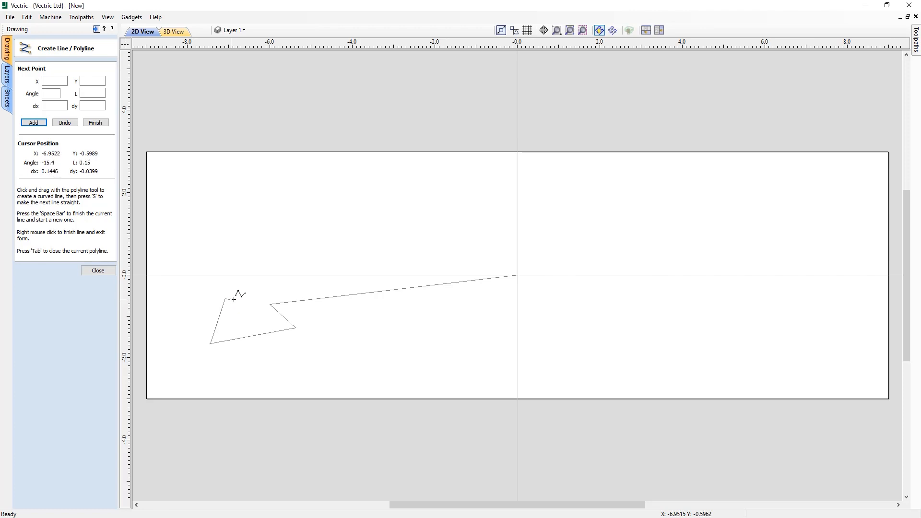
right_click(236, 293)
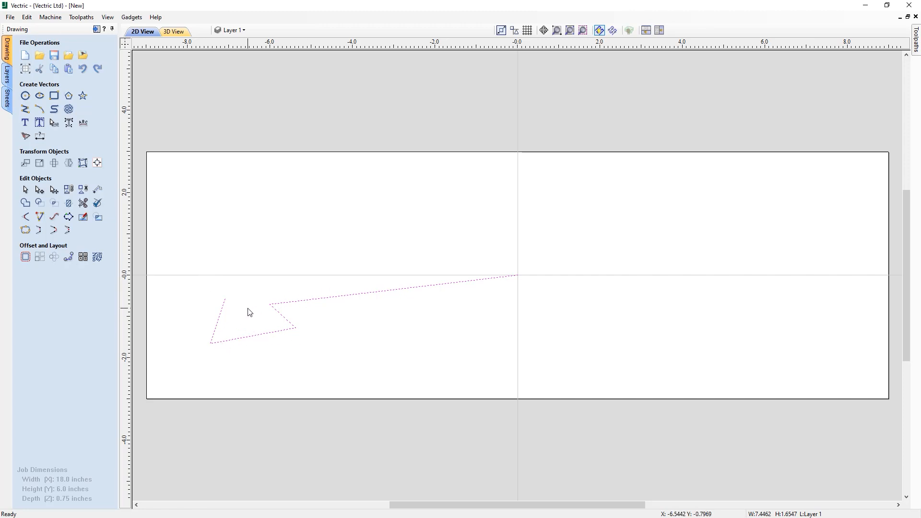
Enter node editing on the polyline, select its four nodes away from the job center, and smooth them into Bezier curves.
key(n)
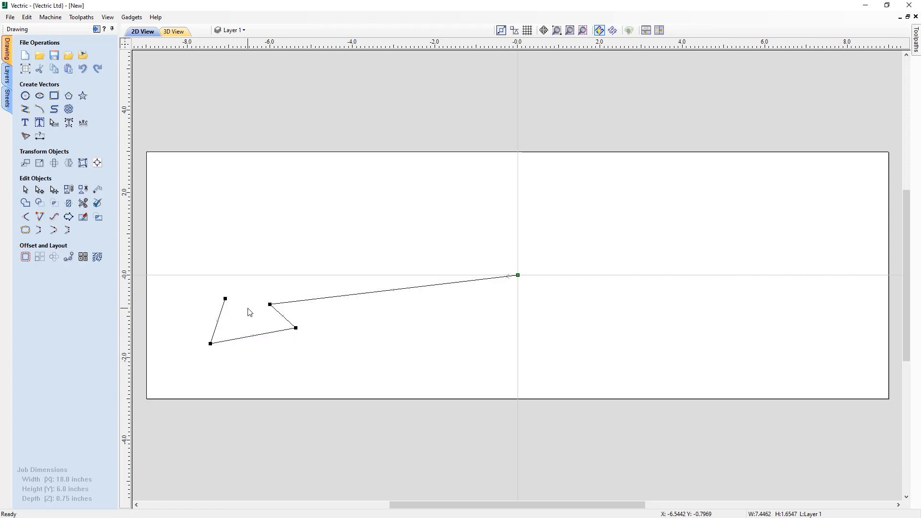
right_click(312, 303)
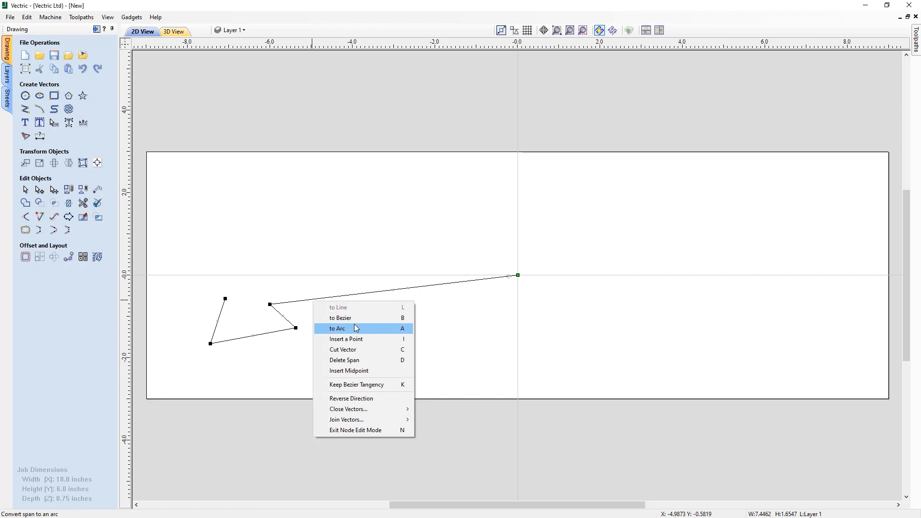
click(235, 361)
click(235, 361)
click(217, 328)
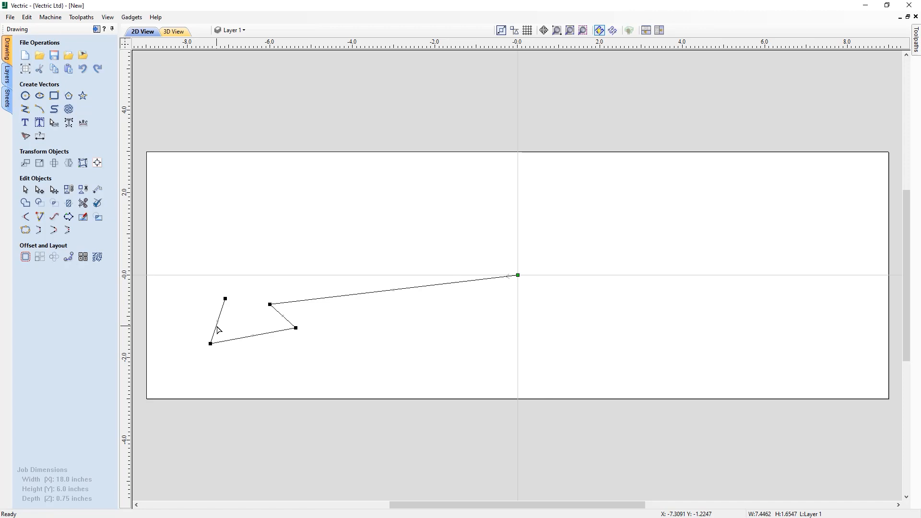
drag(166, 280, 330, 377)
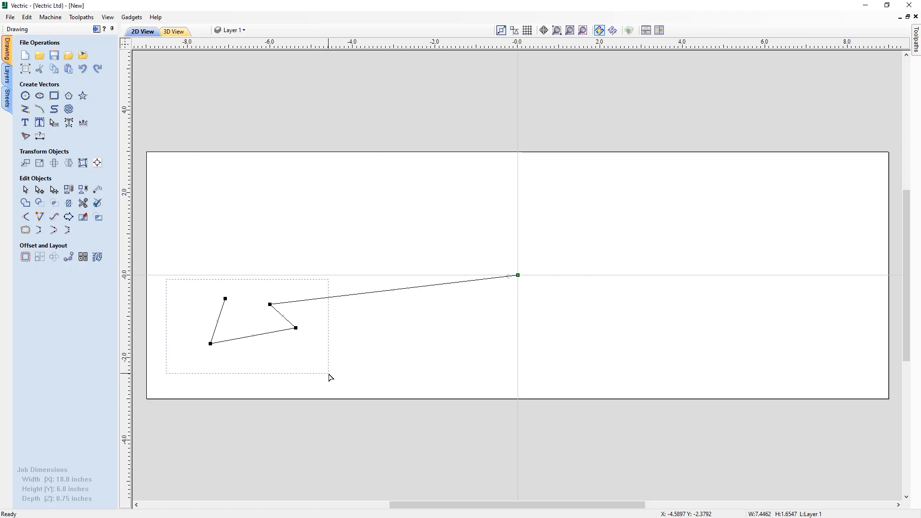
drag(330, 377, 330, 378)
key(s)
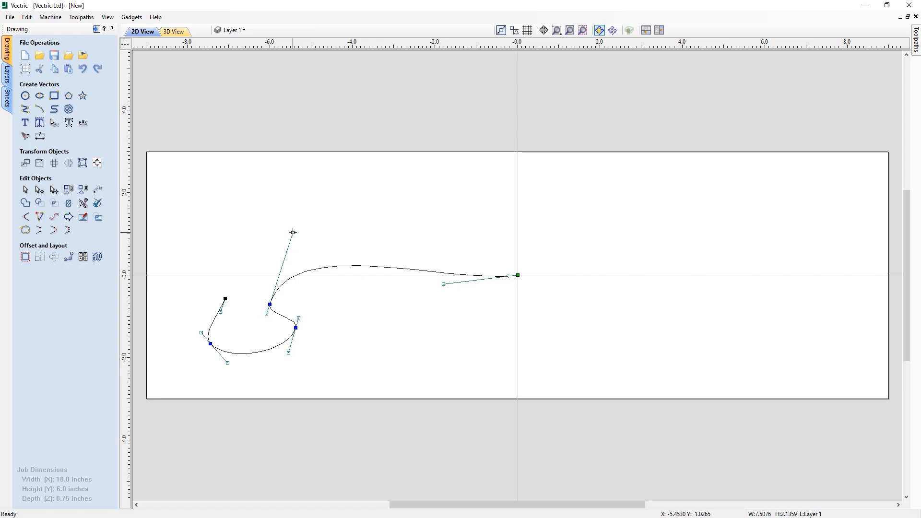
Pull the Bezier handles to round the neck and curled end, and move the lower-left node to about X -7.6, Y -1.4.
drag(293, 232, 260, 265)
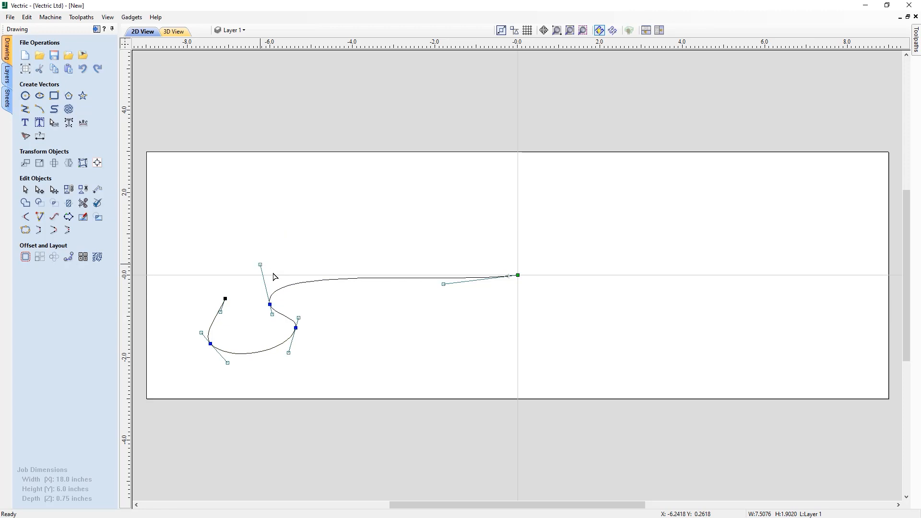
drag(298, 318, 271, 326)
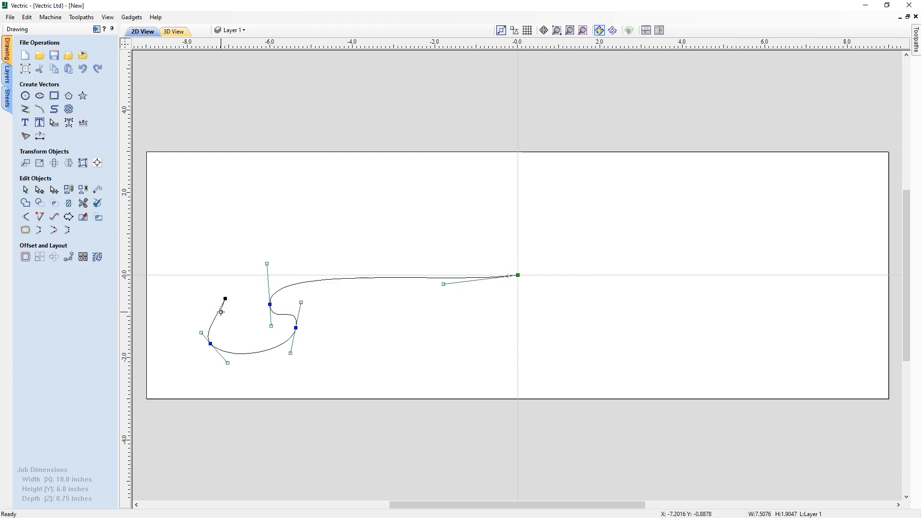
drag(221, 312, 210, 295)
drag(210, 343, 204, 332)
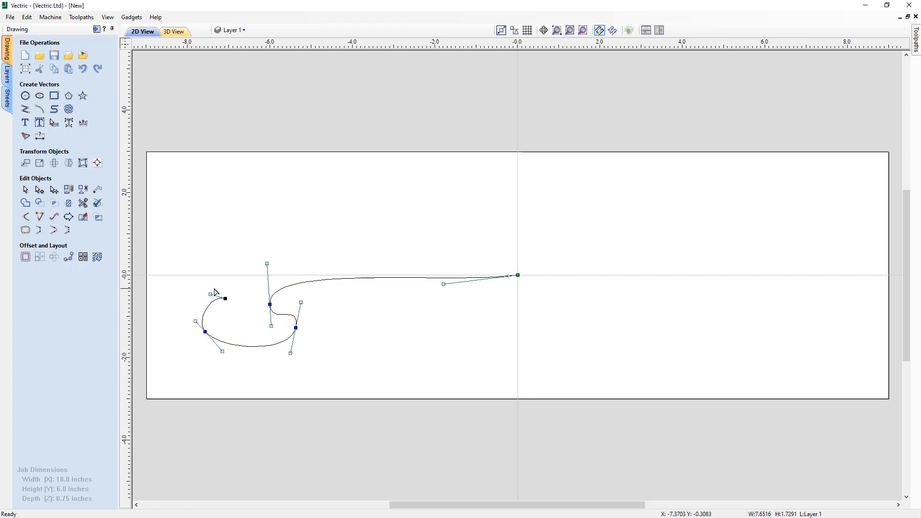
Move the open end to about X -7.2, Y -0.9 and the hook's right node to about X -5.1, Y -1.3, adjusting nearby handles.
mouse_move(210, 294)
mouse_down()
mouse_move(224, 302)
mouse_move(220, 313)
mouse_move(207, 300)
mouse_up()
drag(222, 352, 218, 352)
drag(289, 354, 287, 354)
drag(304, 301, 305, 354)
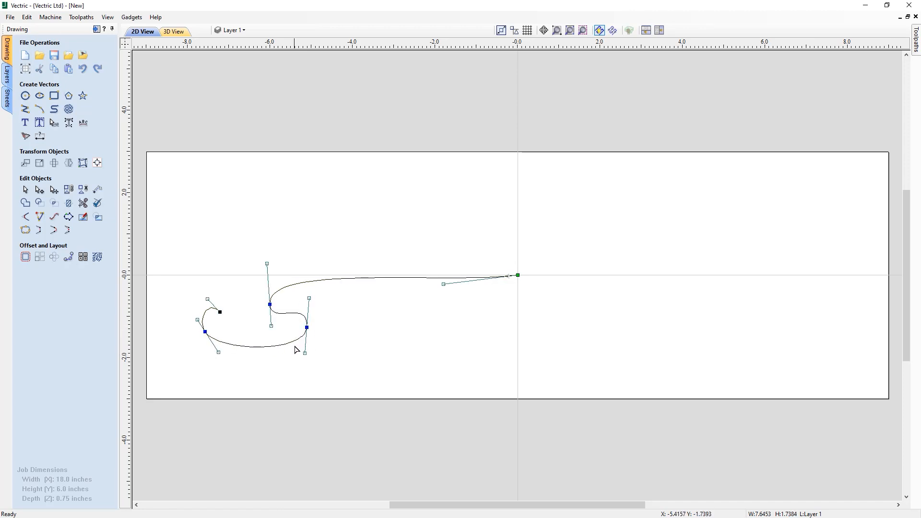
drag(309, 298, 310, 293)
drag(271, 326, 270, 329)
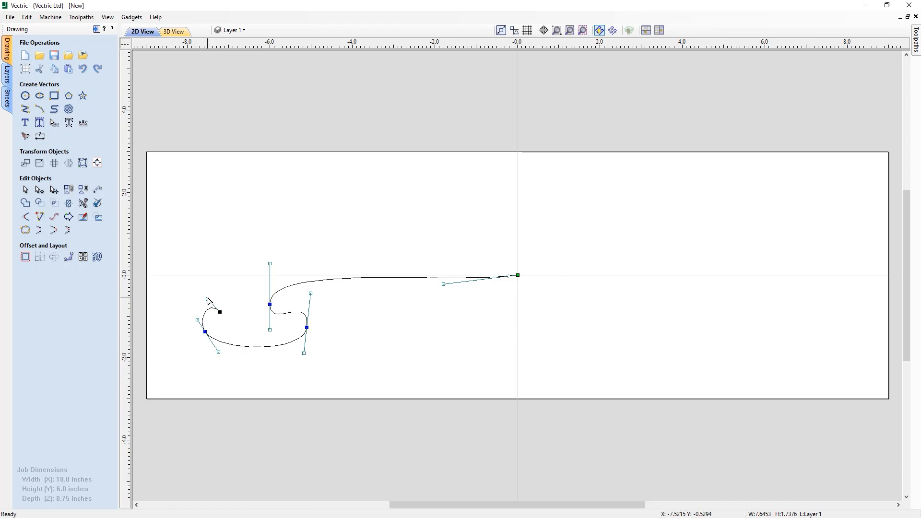
Refine the hook's handles for a rounder curl and move the open end node to about X -7.0, Y -1.0.
drag(208, 299, 209, 298)
drag(205, 332, 203, 334)
key(ctrl+z)
drag(218, 353, 216, 358)
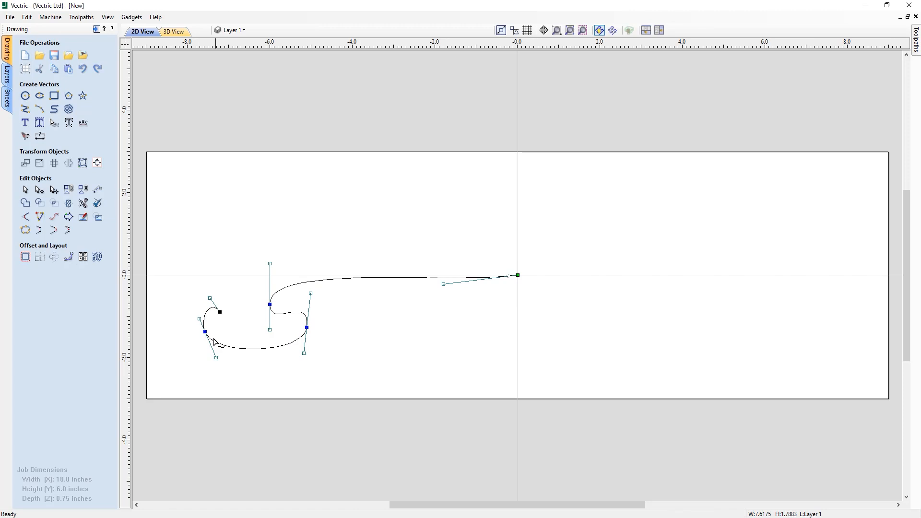
mouse_move(205, 300)
mouse_down()
mouse_move(230, 315)
mouse_move(213, 300)
mouse_up()
drag(311, 293, 305, 293)
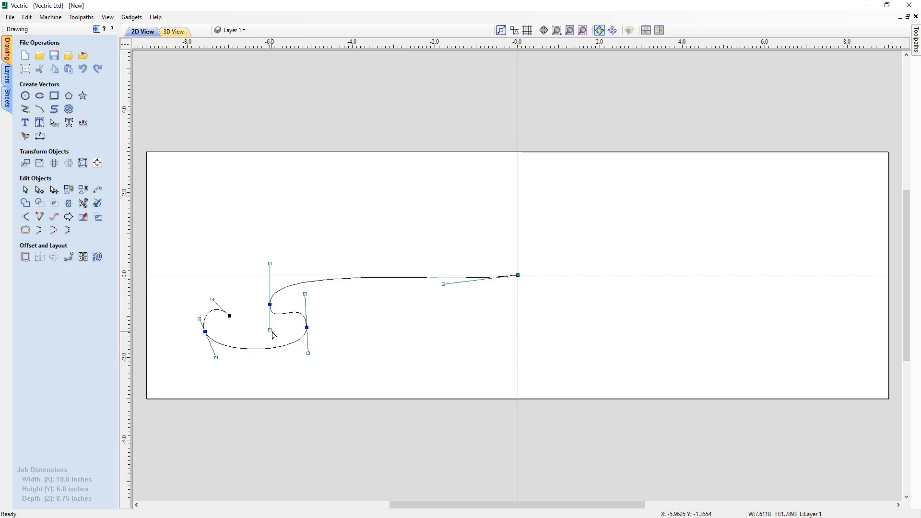
drag(270, 330, 270, 337)
Flatten the long span by extending the job-center handle nearly horizontally to about X -3.7 and shortening the neck node's upper handle.
drag(443, 283, 431, 275)
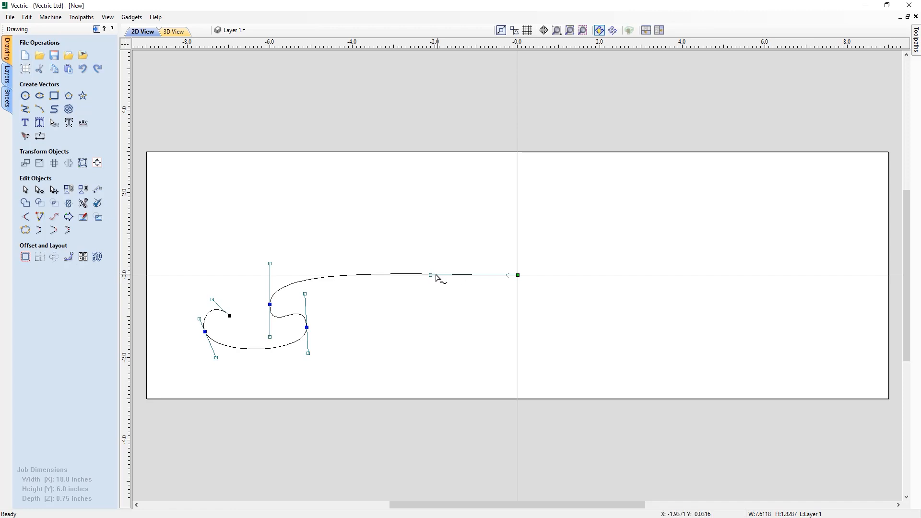
scroll(407, 278, up, 3)
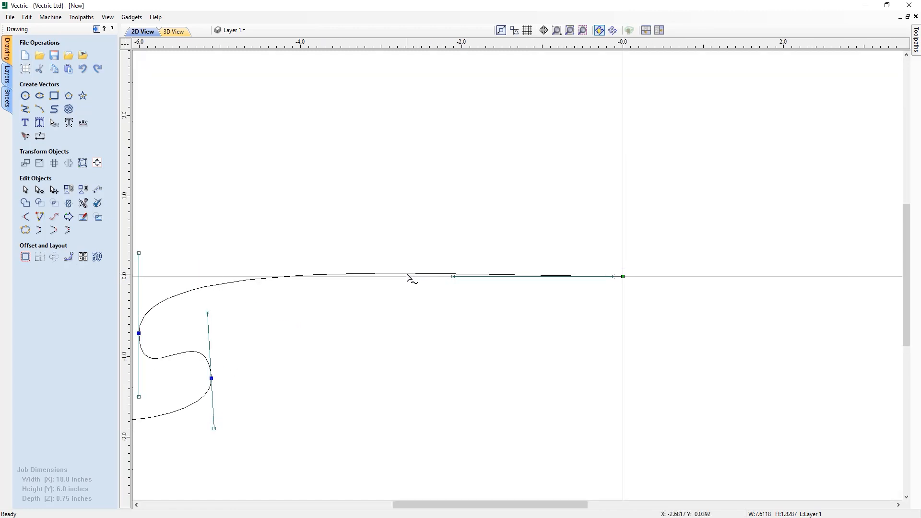
scroll(407, 276, down, 3)
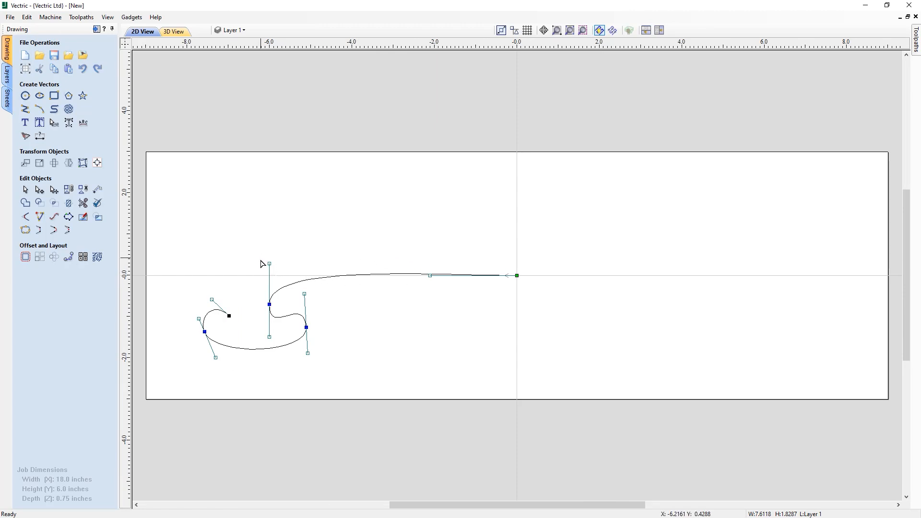
scroll(270, 273, up, 3)
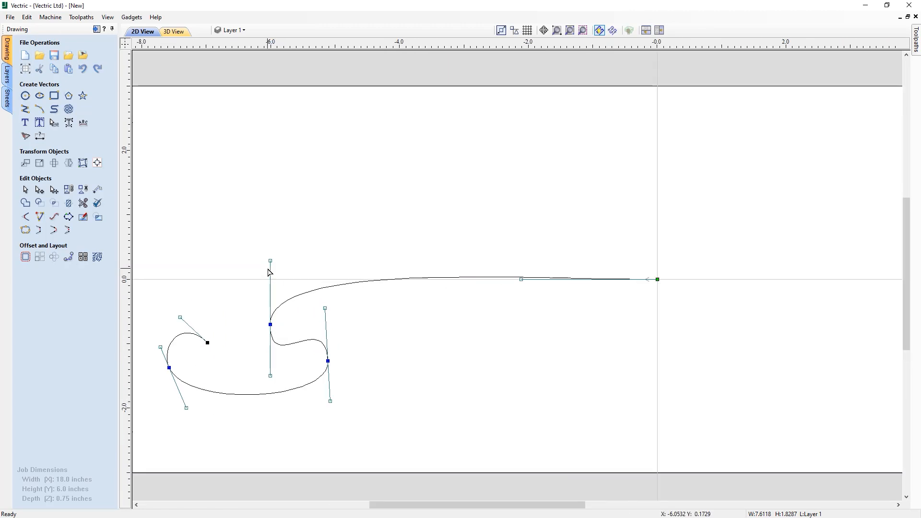
drag(271, 272, 271, 288)
drag(585, 283, 457, 279)
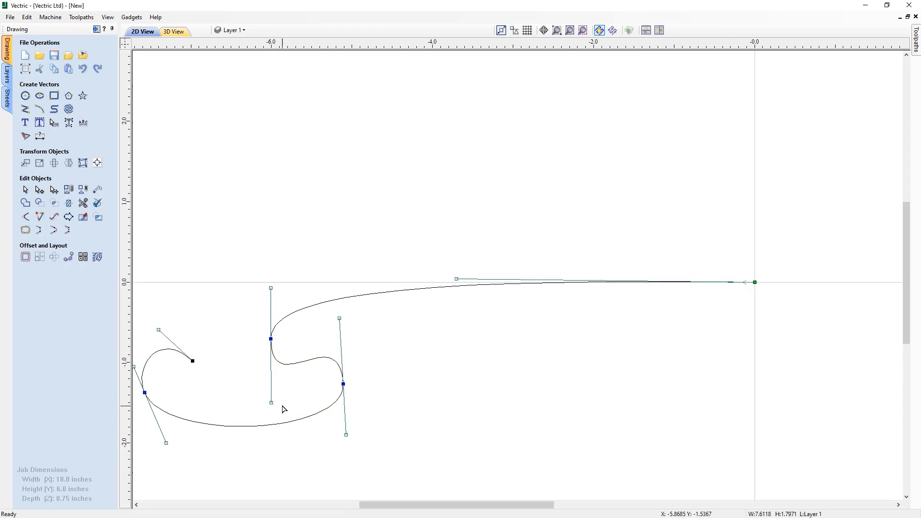
Shorten the neck node's lower handle and raise the hook's right node to about X -5.1, Y -1.2, fine-tuning its upper handle.
drag(270, 402, 273, 392)
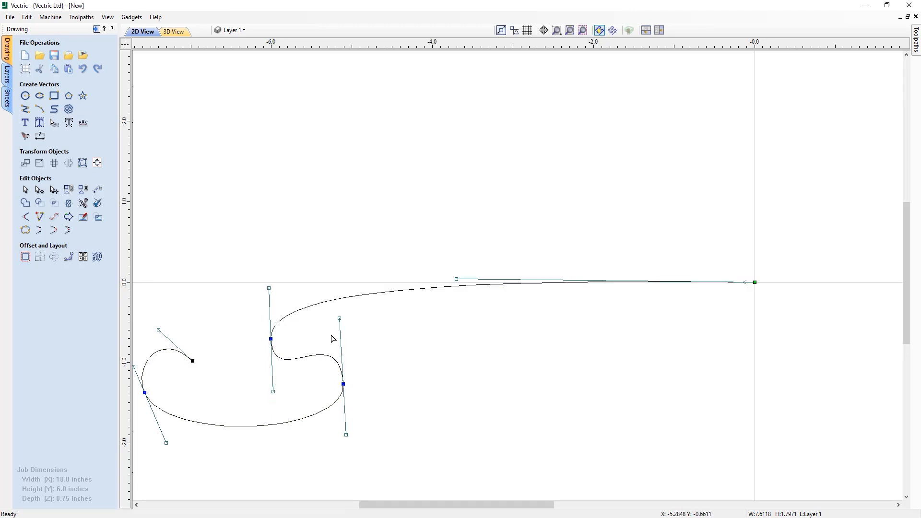
drag(340, 319, 339, 329)
drag(343, 384, 344, 377)
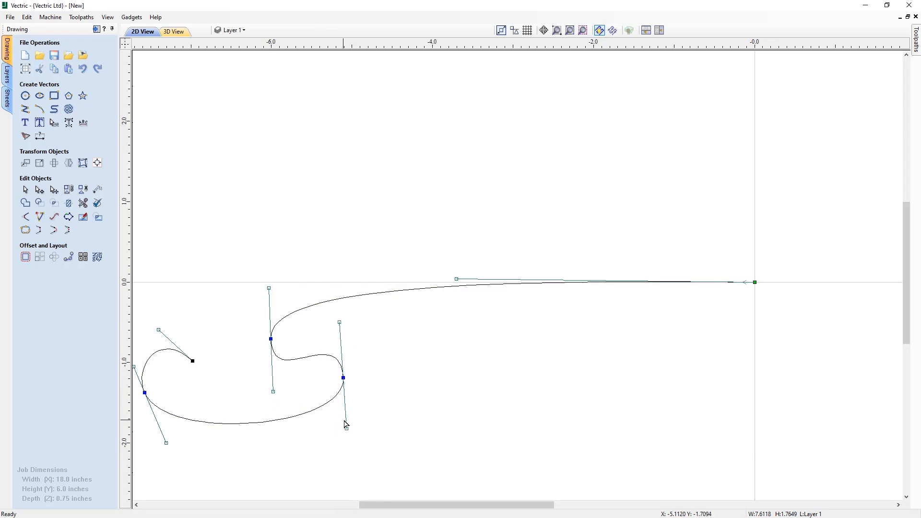
drag(273, 392, 273, 395)
scroll(245, 428, down, 2)
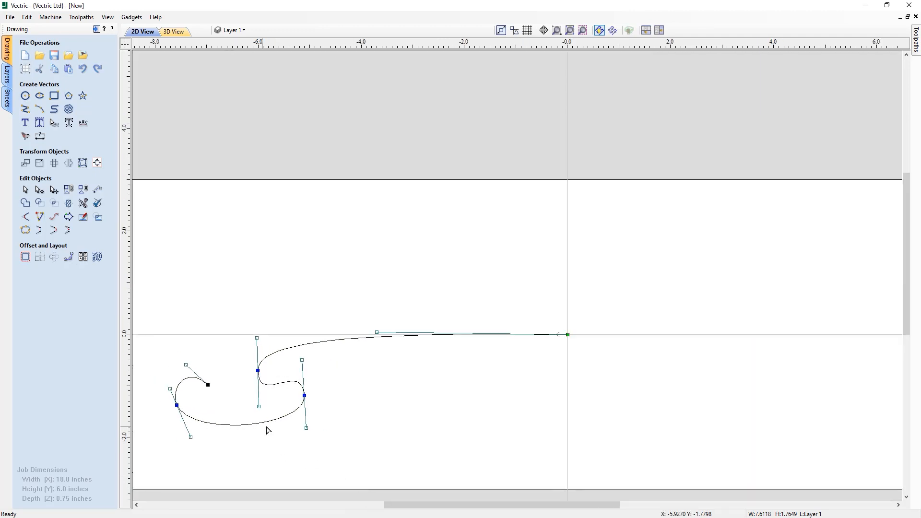
Bow the hook's bottom span down to about Y -1.8, adjust the open end's handle, and leave node editing.
drag(238, 426, 238, 429)
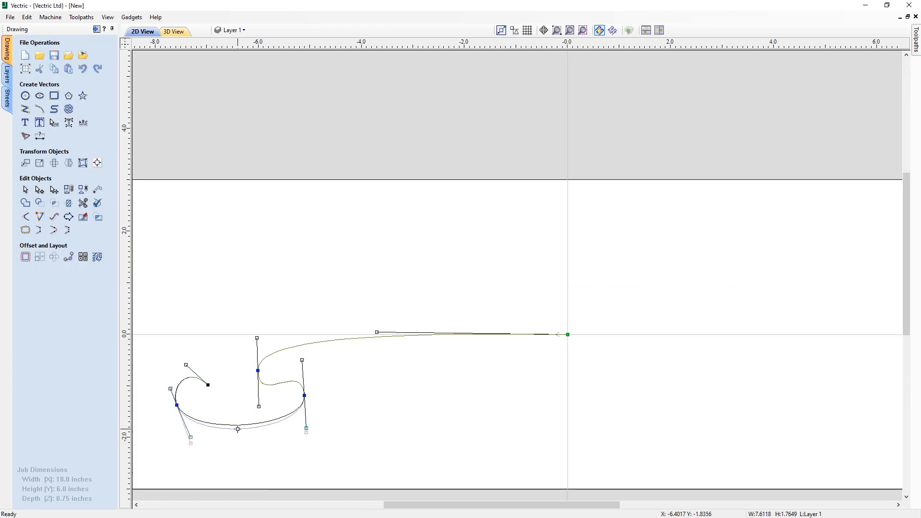
drag(238, 429, 239, 430)
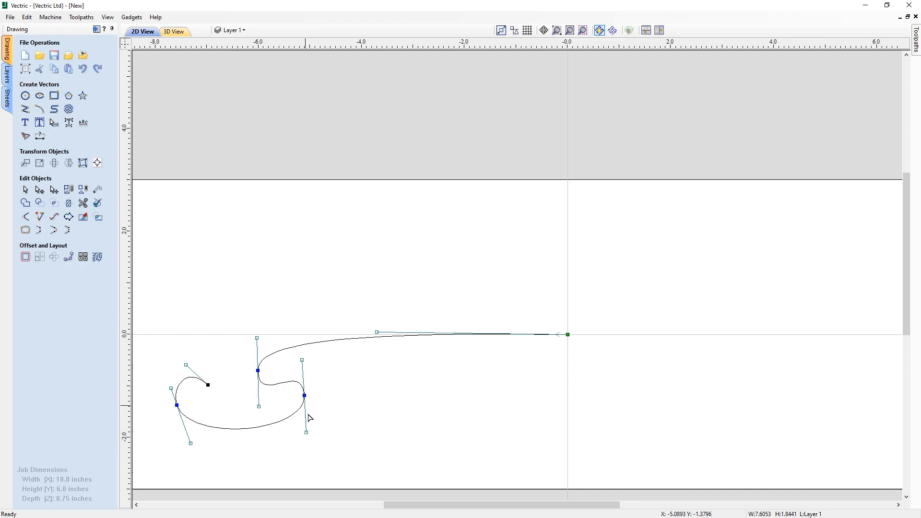
scroll(350, 366, down, 2)
scroll(322, 385, up, 2)
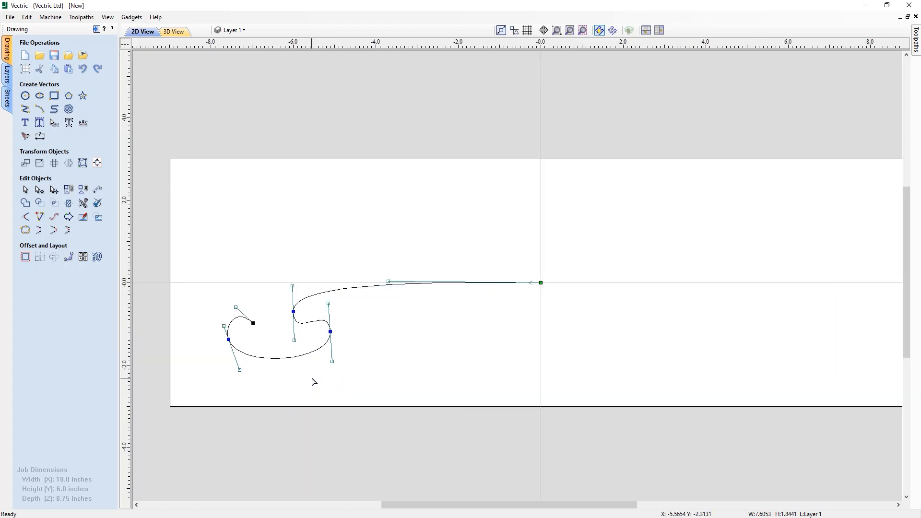
drag(235, 306, 238, 305)
click(389, 363)
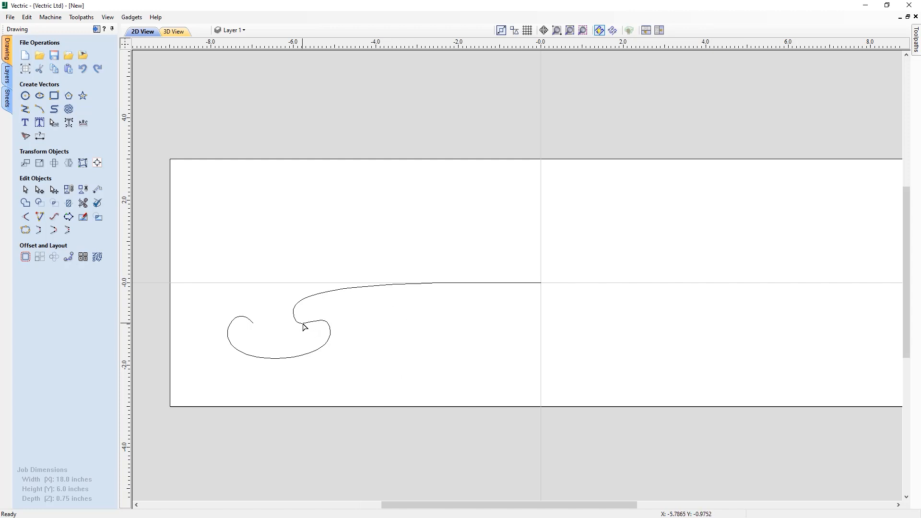
Reopen the curve's nodes, tilt the handles of the neck and hook's right nodes, and move the right node to about X -5.05, Y -1.2.
scroll(302, 326, up, 2)
double_click(316, 323)
drag(340, 293, 334, 293)
drag(289, 351, 298, 349)
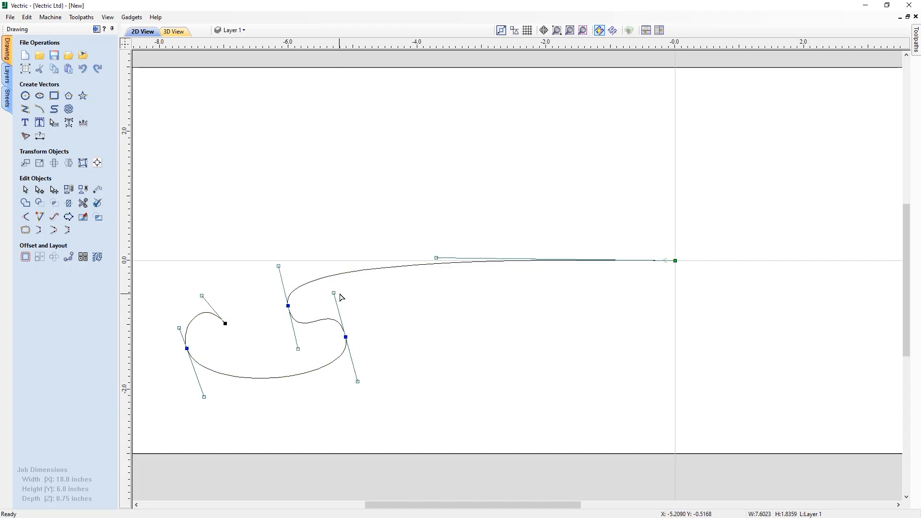
drag(334, 293, 335, 296)
drag(346, 338, 350, 337)
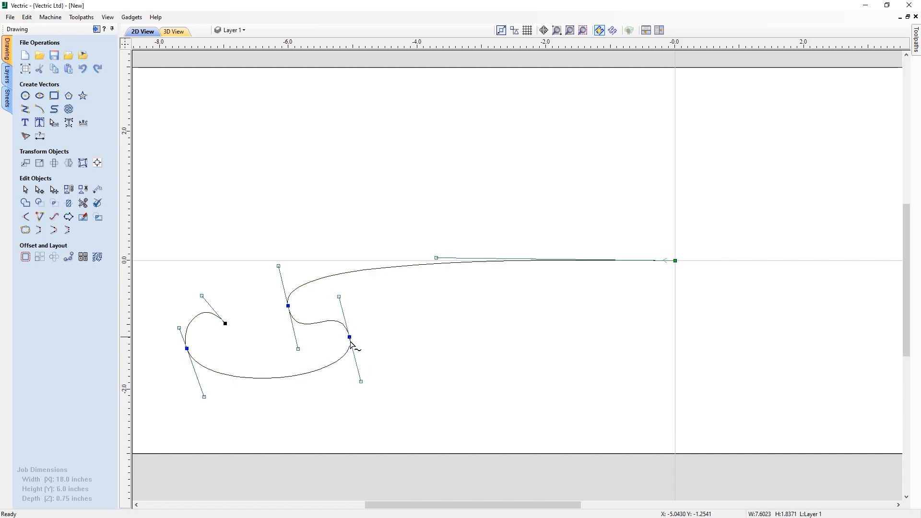
drag(361, 378, 361, 378)
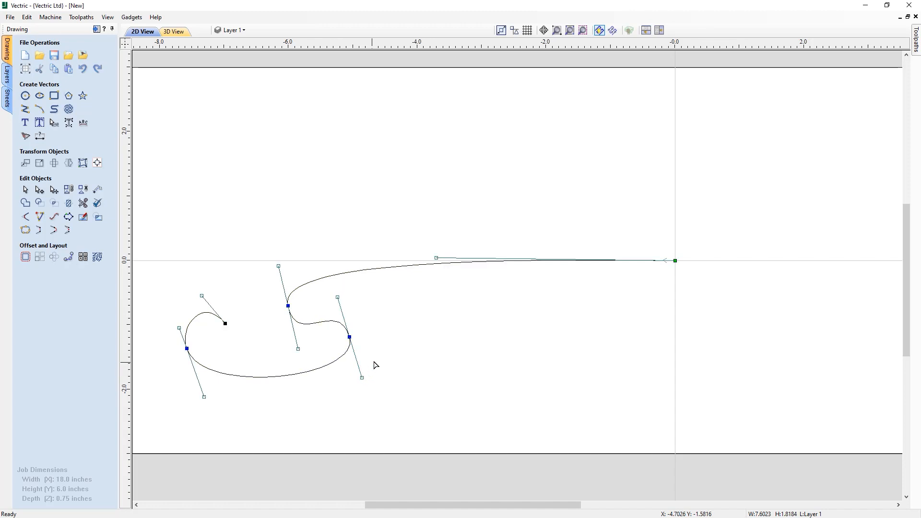
Shorten the open end's handle to tighten the curl, and leave node editing.
drag(201, 296, 209, 299)
scroll(231, 327, down, 1)
scroll(231, 326, down, 2)
scroll(230, 326, up, 2)
scroll(231, 326, down, 1)
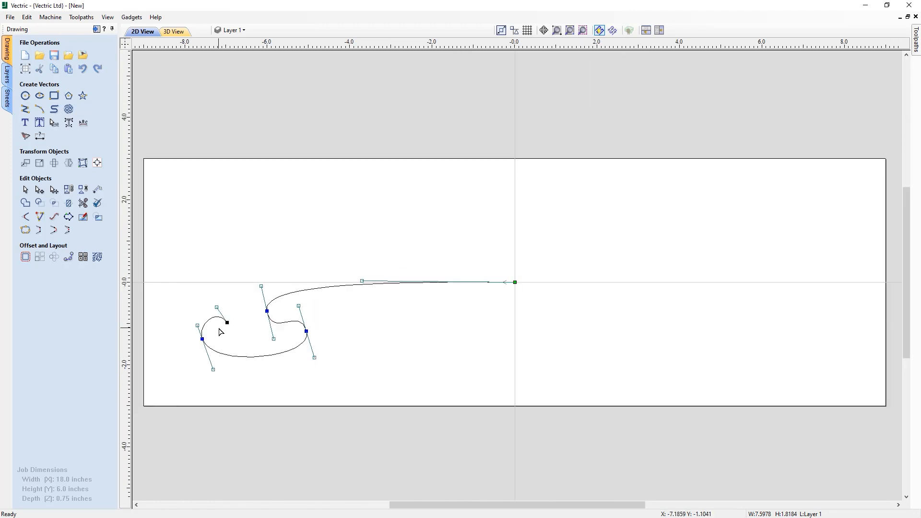
click(26, 191)
click(173, 368)
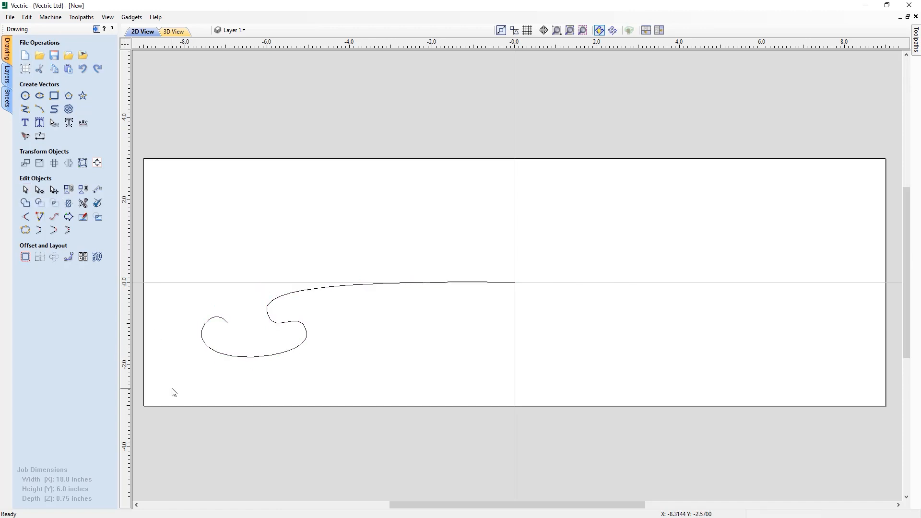
Align the job-center node's handle exactly with the horizontal Y 0 centerline so the long span leaves the center level, and exit node editing.
middle_drag(180, 499, 182, 492)
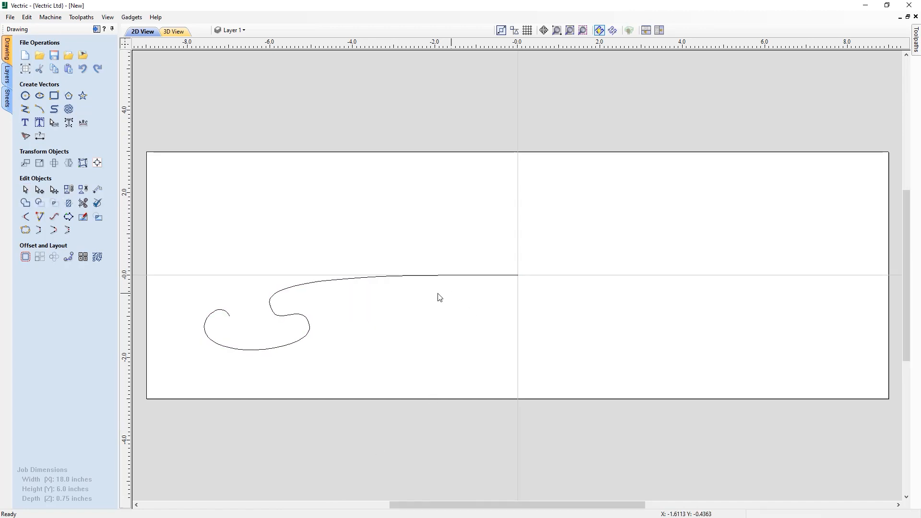
scroll(434, 297, up, 3)
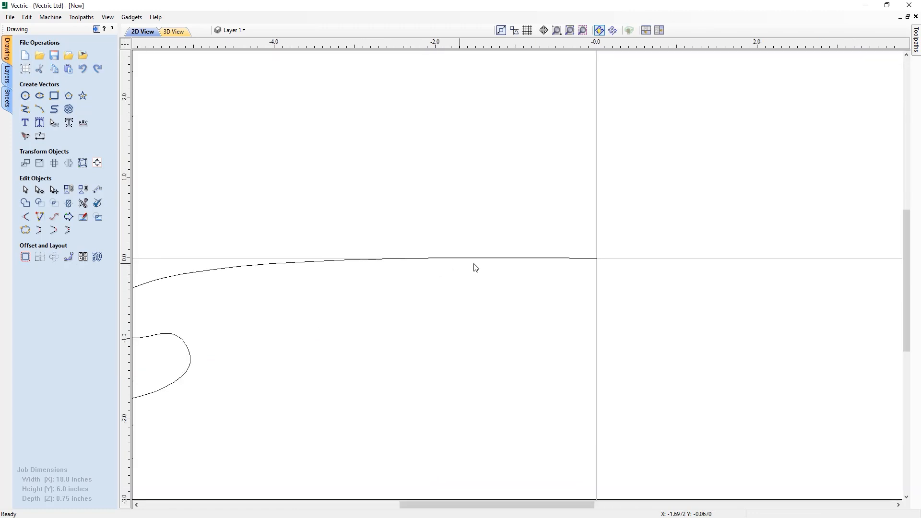
scroll(451, 261, up, 2)
scroll(451, 260, down, 5)
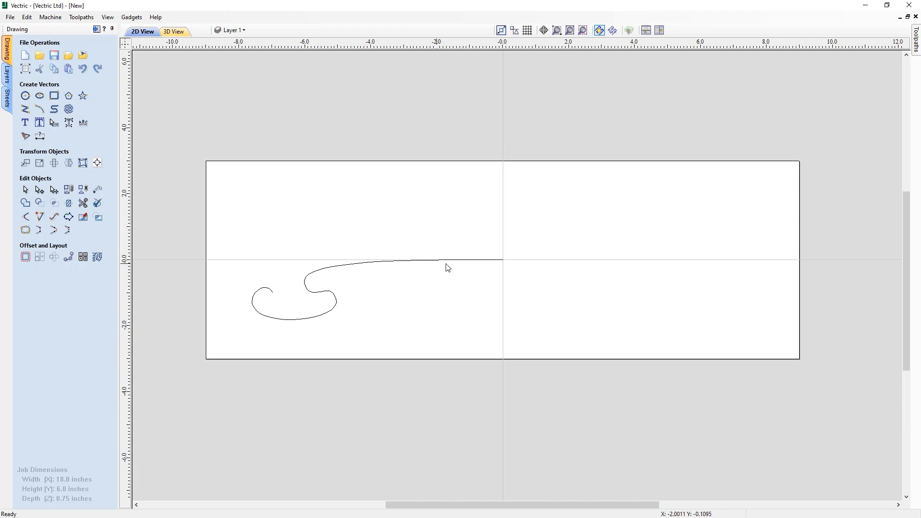
click(382, 263)
key(n)
scroll(391, 263, up, 6)
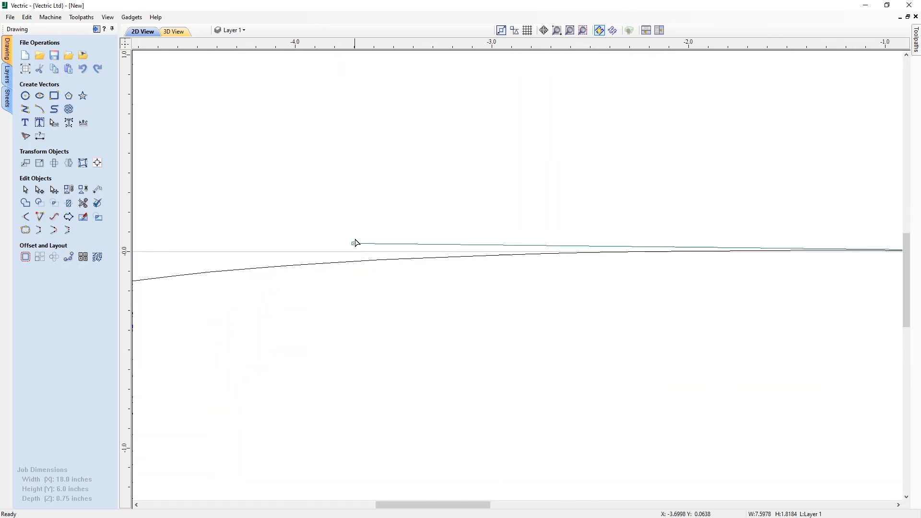
drag(354, 245, 354, 251)
scroll(423, 287, down, 4)
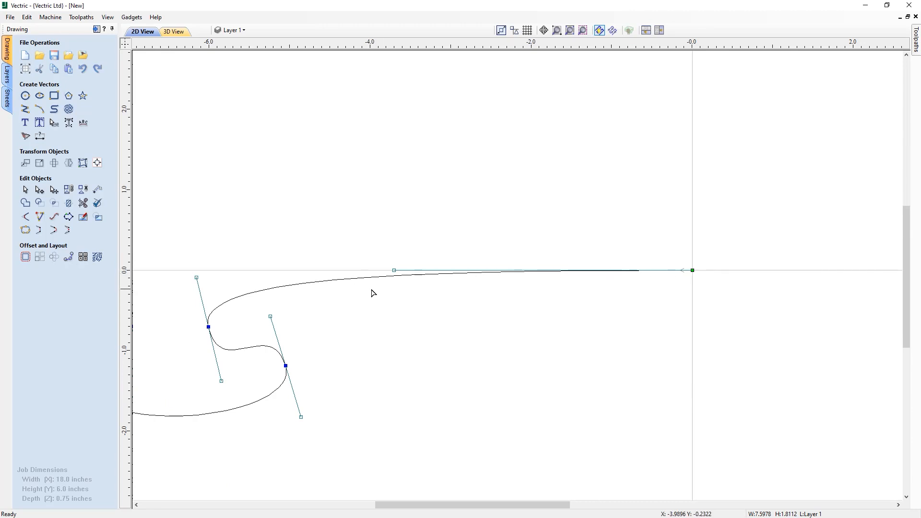
scroll(374, 293, down, 4)
scroll(280, 327, up, 1)
scroll(280, 328, up, 1)
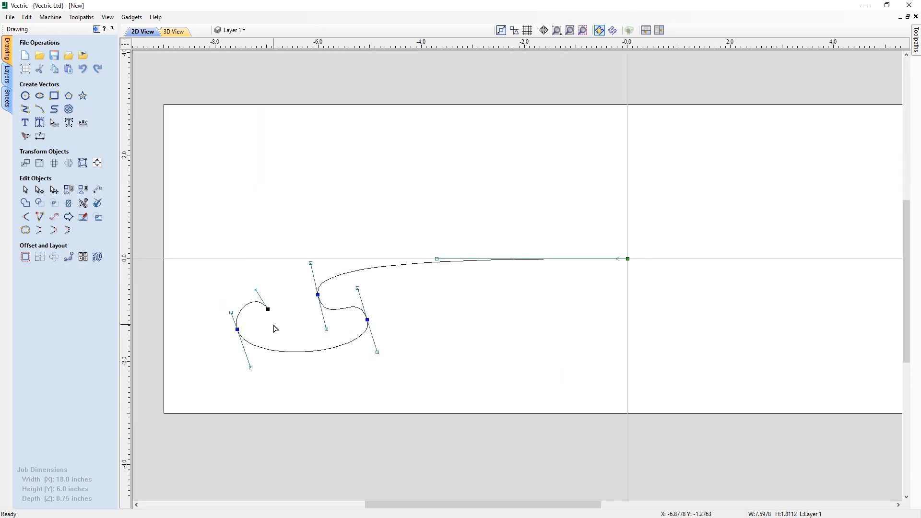
click(274, 329)
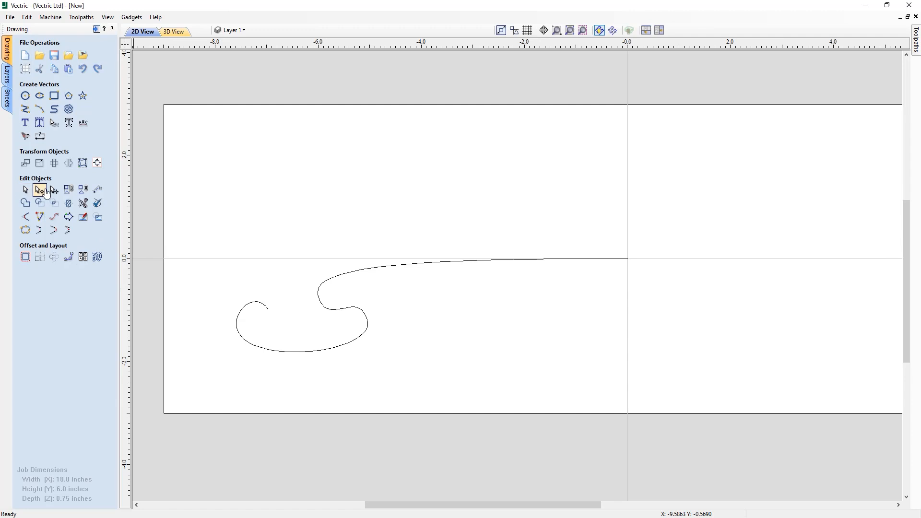
Move the whole curve up 2 inches in Y with a relative move.
click(309, 356)
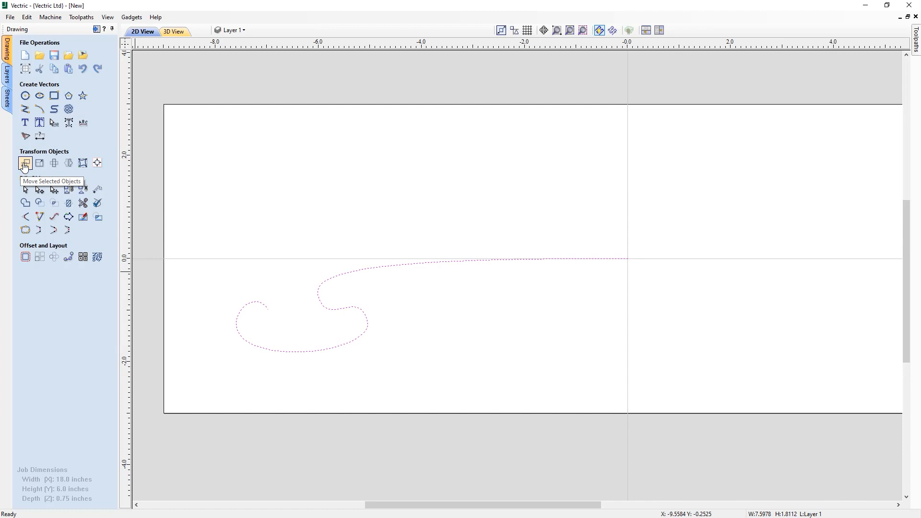
click(25, 164)
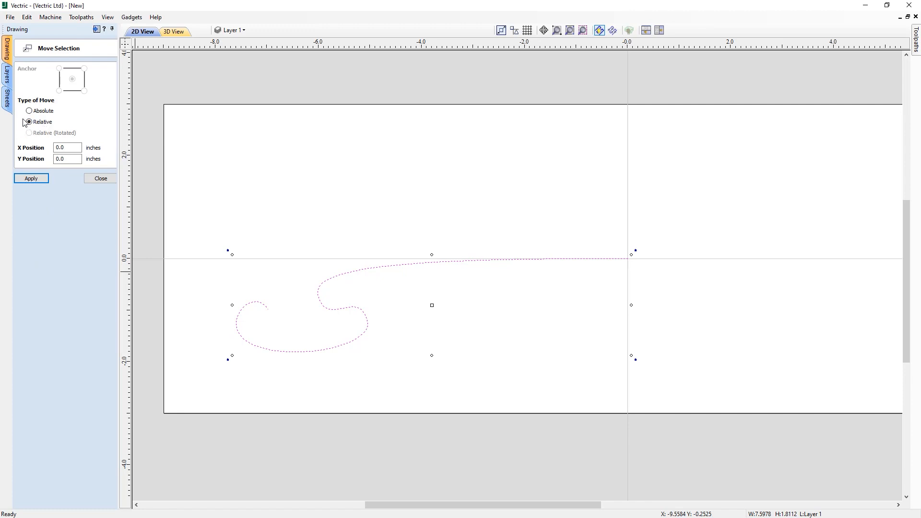
drag(68, 159, 57, 160)
click(35, 181)
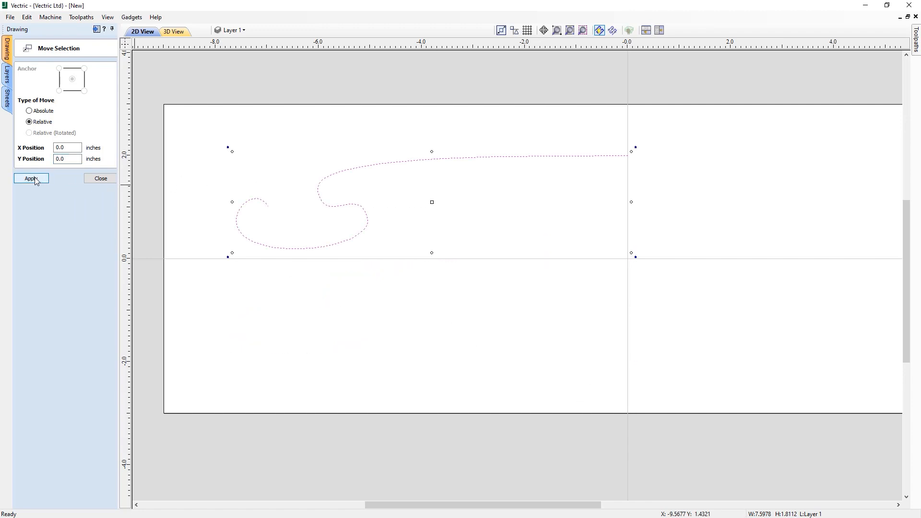
click(107, 182)
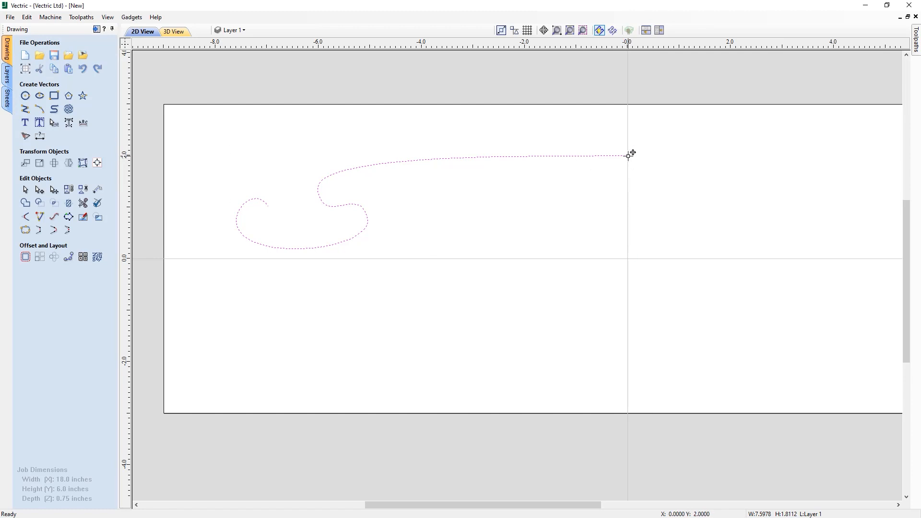
Copy the raised curve straight down, snapping the copy's right end to the job center at X 0, Y 0, and deselect it.
drag(629, 155, 629, 251)
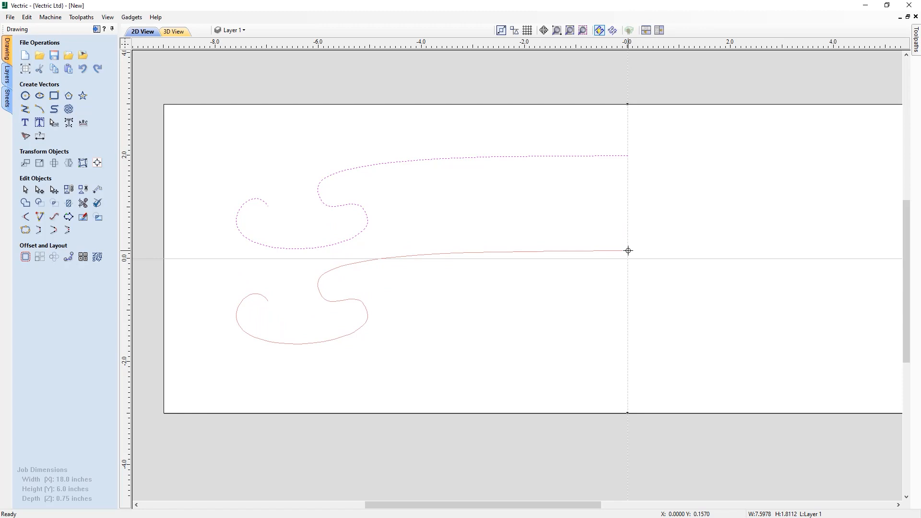
drag(629, 251, 629, 259)
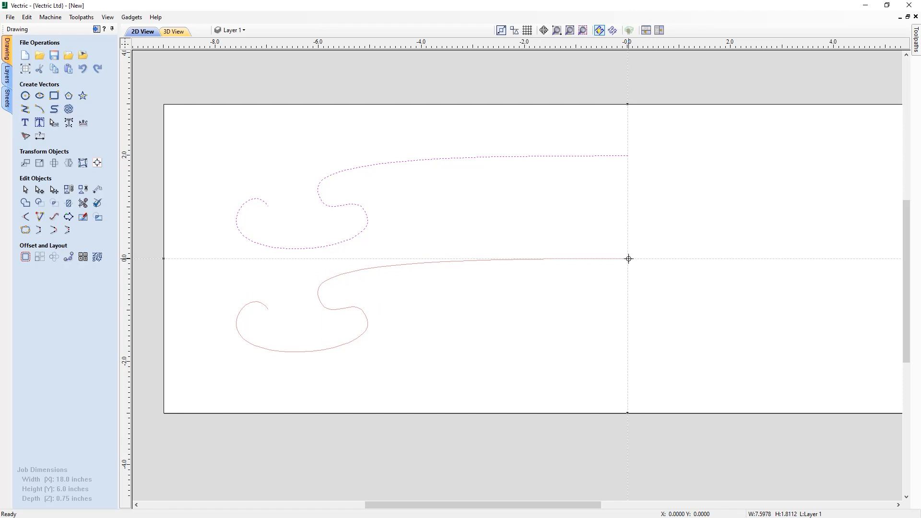
drag(629, 259, 629, 259)
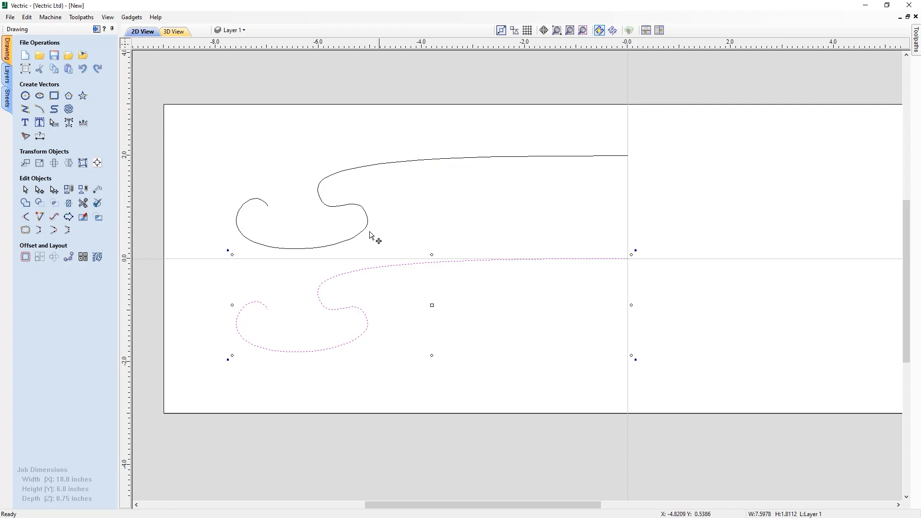
click(296, 237)
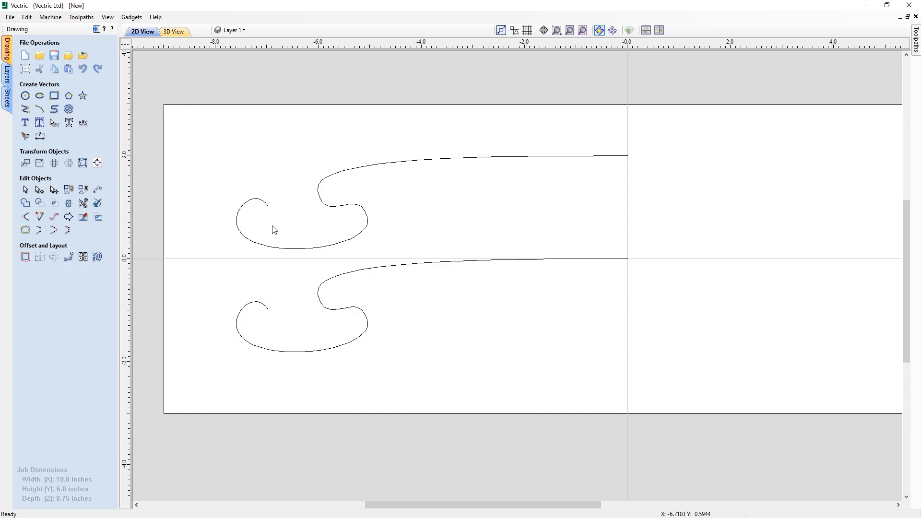
Draw two separate vertical polylines between the upper and lower curves, joining their open ends and their leftmost edges.
click(25, 110)
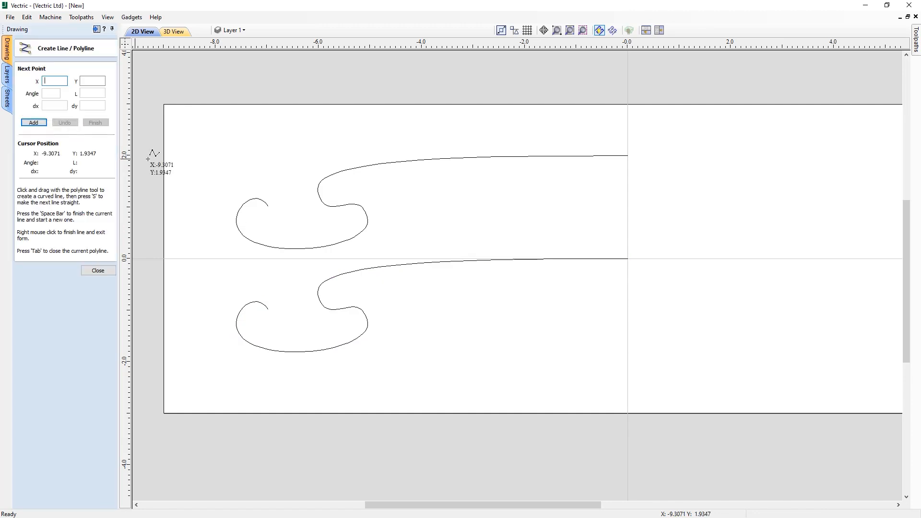
click(269, 206)
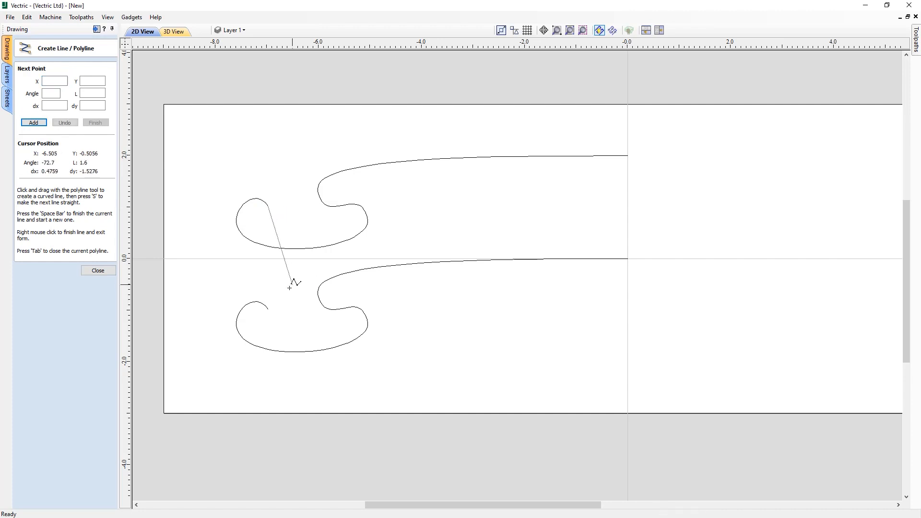
click(269, 309)
key(space)
click(236, 222)
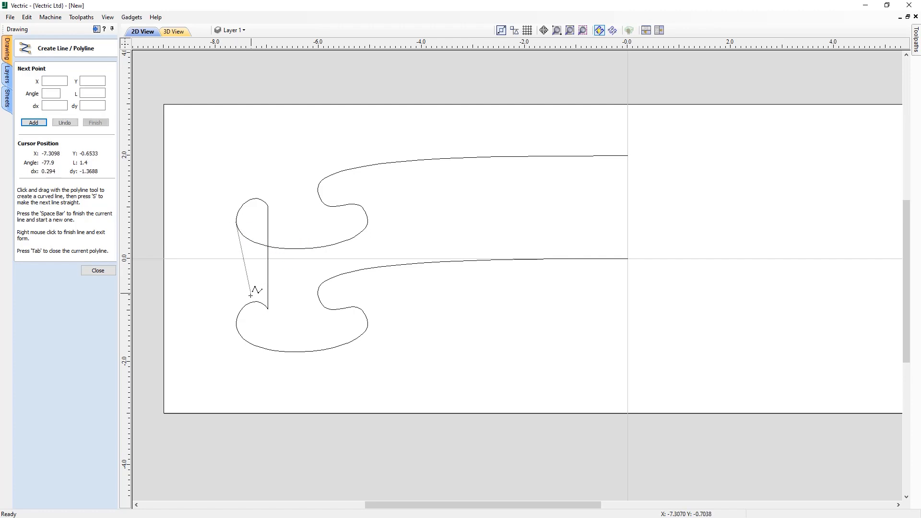
click(236, 324)
key(space)
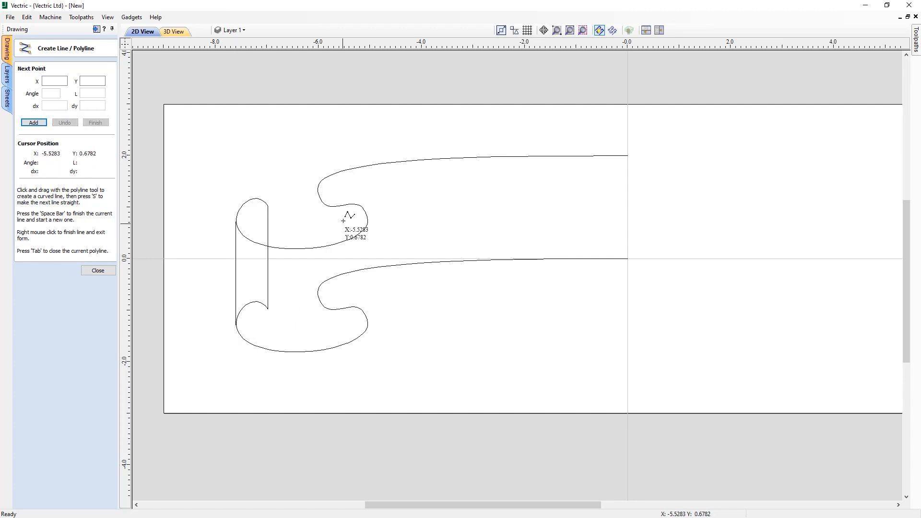
Draw separate vertical lines joining the two curves at their necks and at the right edges of their hooks.
click(318, 192)
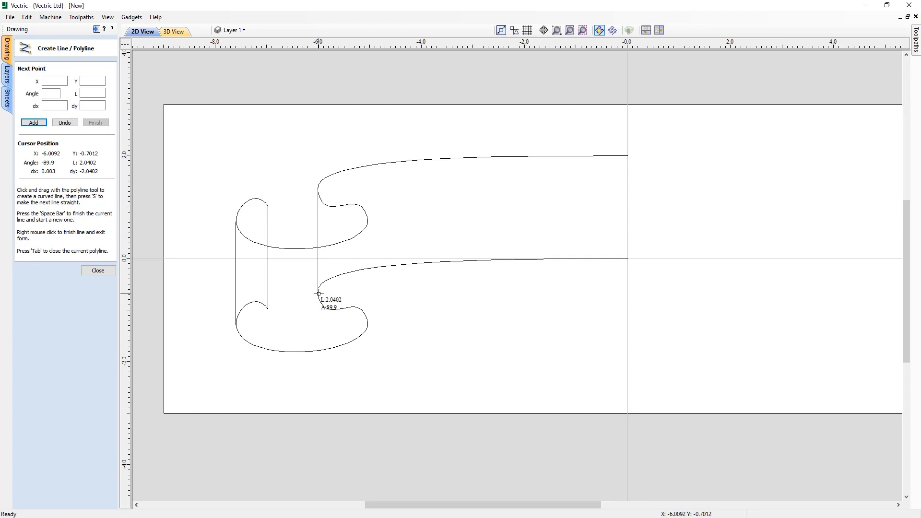
click(319, 293)
key(space)
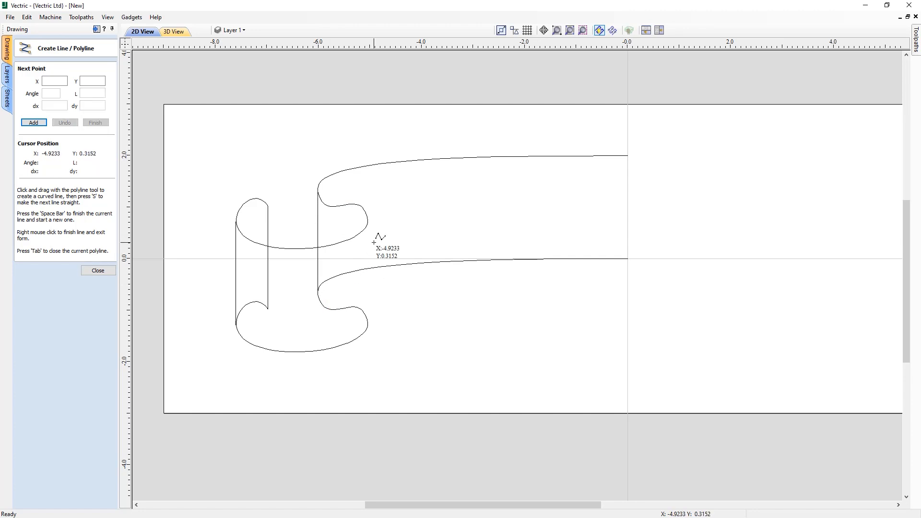
click(369, 220)
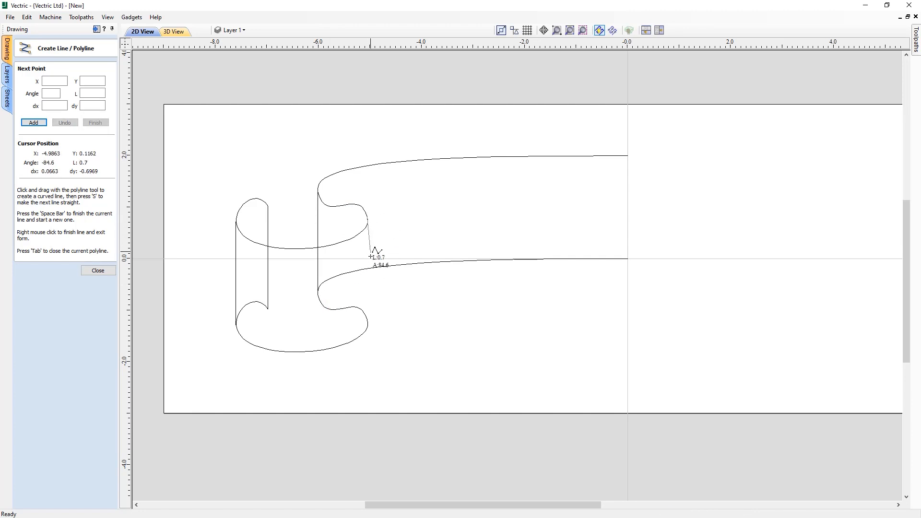
click(367, 321)
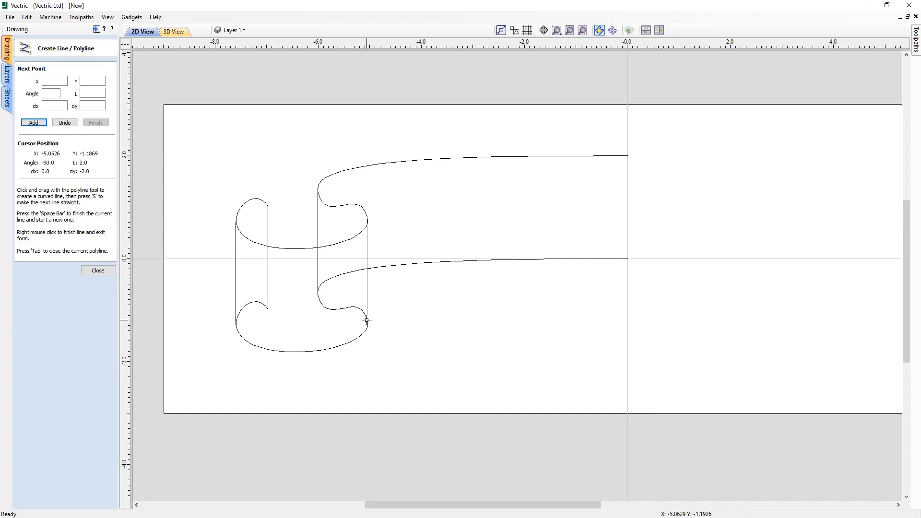
Finish the last connecting line, select all four connecting lines plus the upper curve, and switch them to node editing.
key(space)
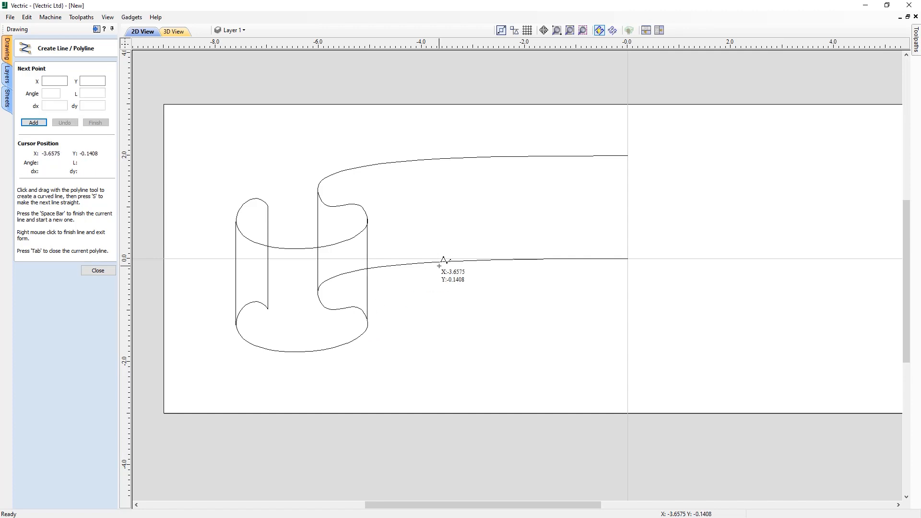
right_click(439, 265)
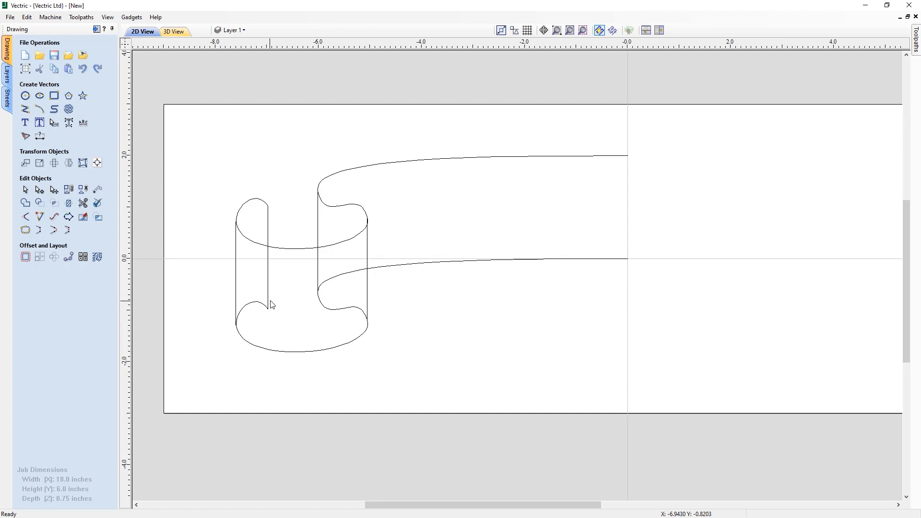
click(236, 258)
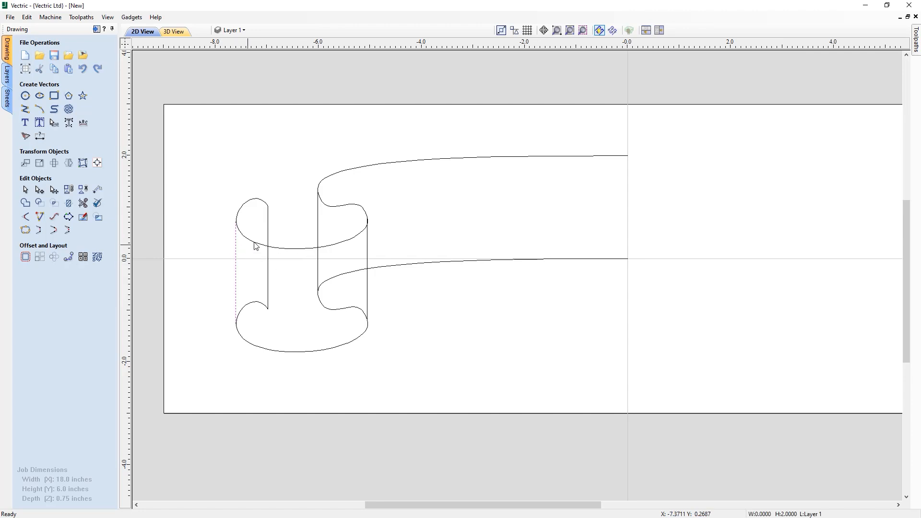
shift+click(268, 237)
shift+click(318, 243)
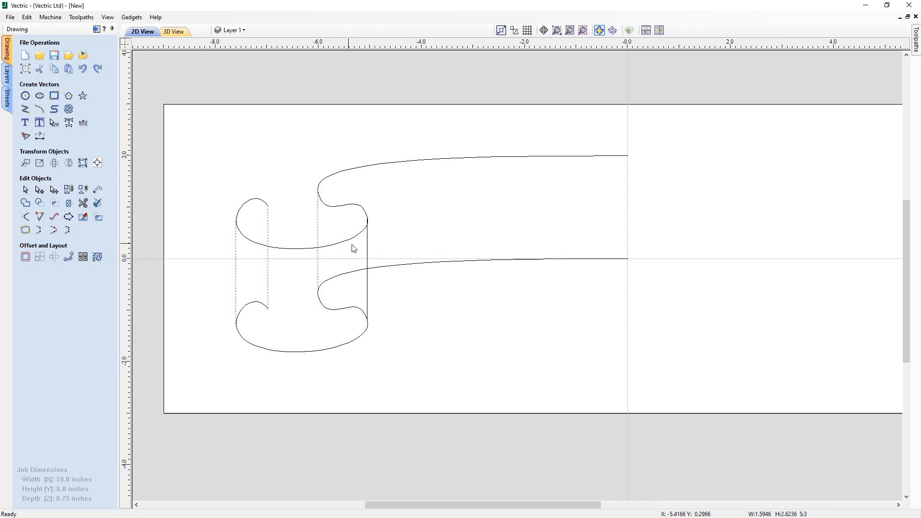
shift+click(367, 251)
shift+click(339, 248)
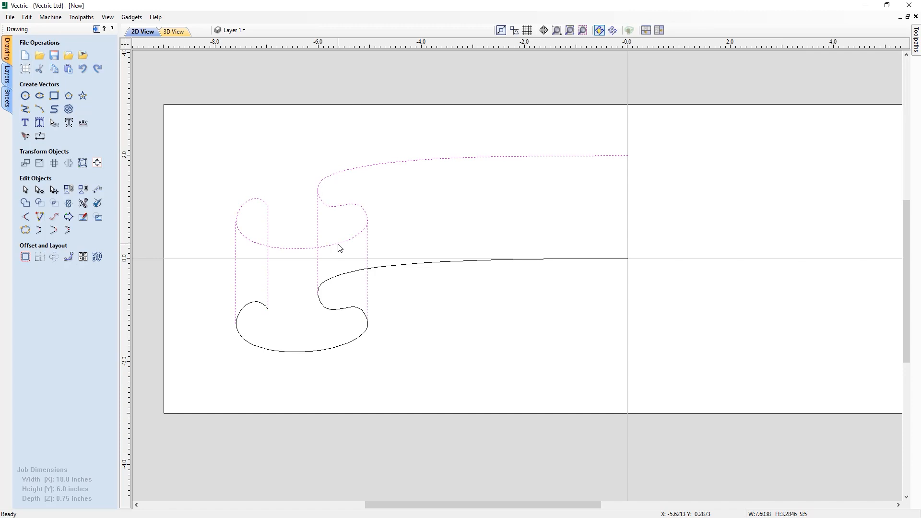
key(n)
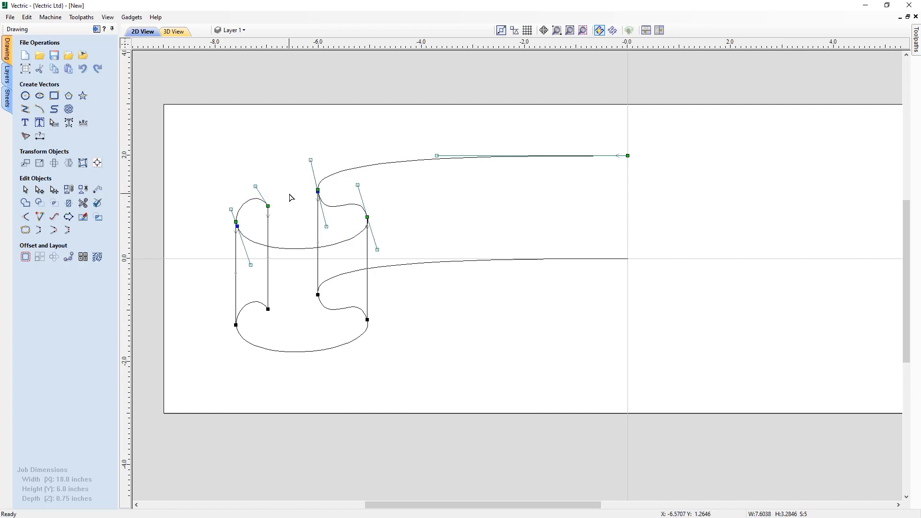
Nudge the upper-left curl's nodes and the attached line ends slightly right to start tapering the scroll.
drag(191, 160, 287, 238)
key(Right)
key(Right)
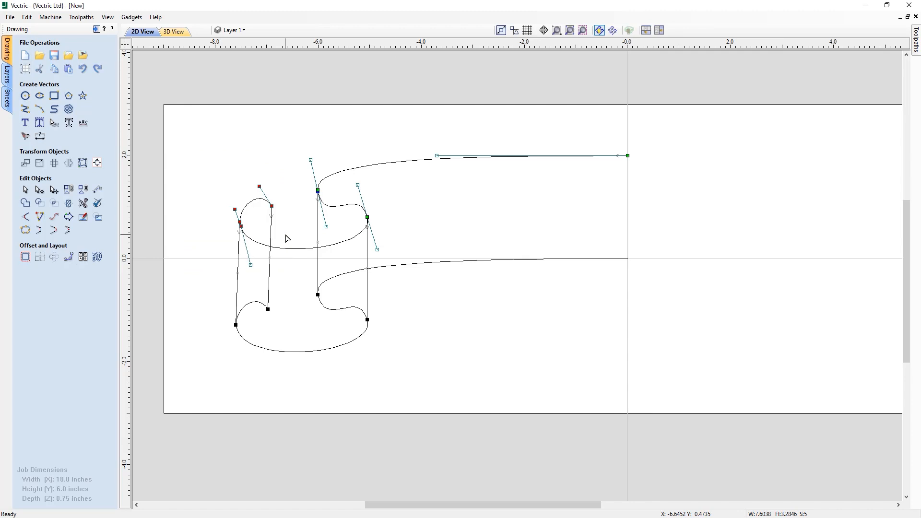
key(Right)
Lower the open end of the upper-left curl slightly, reshape its handle, and shift the curl's nodes further right.
drag(253, 175, 288, 220)
key(Down)
key(Down)
drag(252, 178, 279, 200)
key(Right)
key(Right)
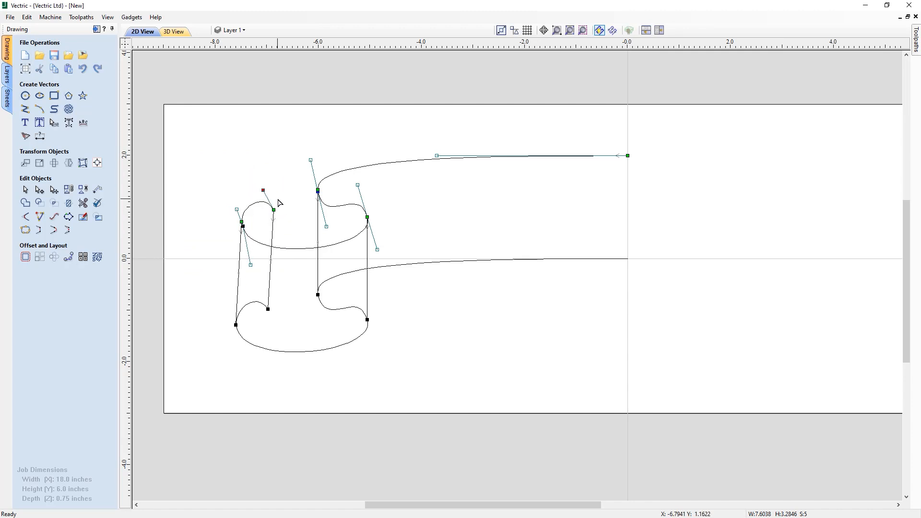
drag(213, 176, 290, 275)
key(Right)
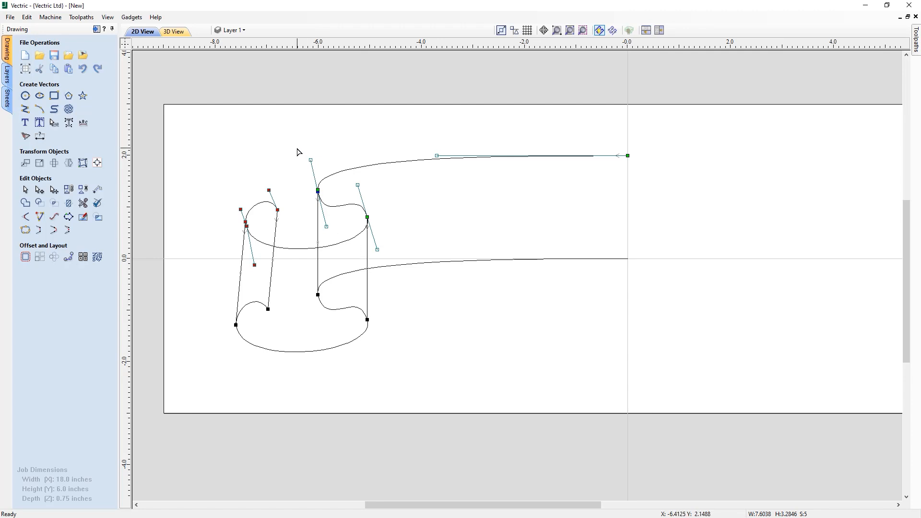
Nudge the node at the upper hook's right edge, together with its connecting line end, to the left.
drag(336, 162, 393, 267)
key(Left)
key(Left)
key(Left)
key(Left)
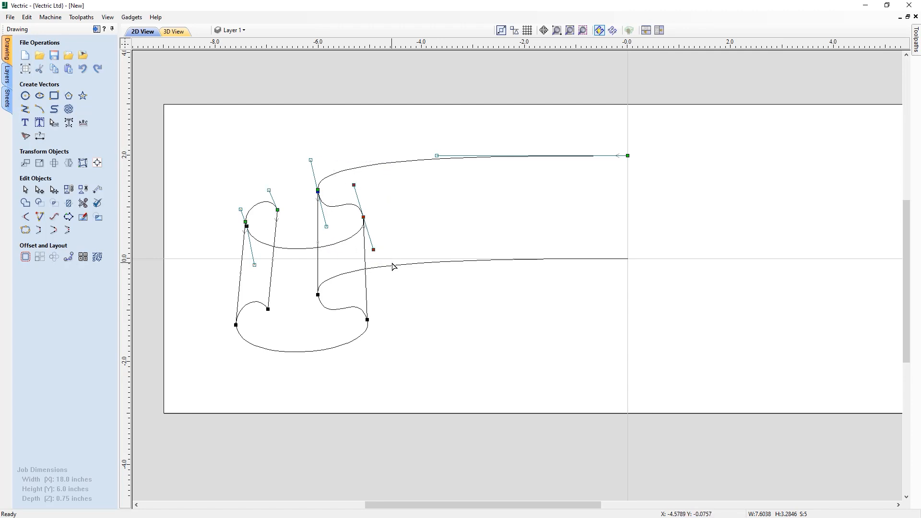
key(Left)
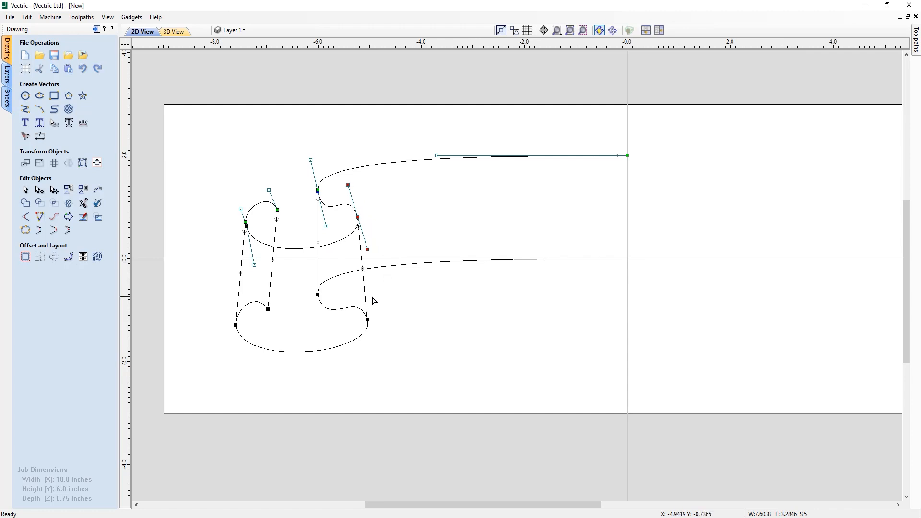
key(Left)
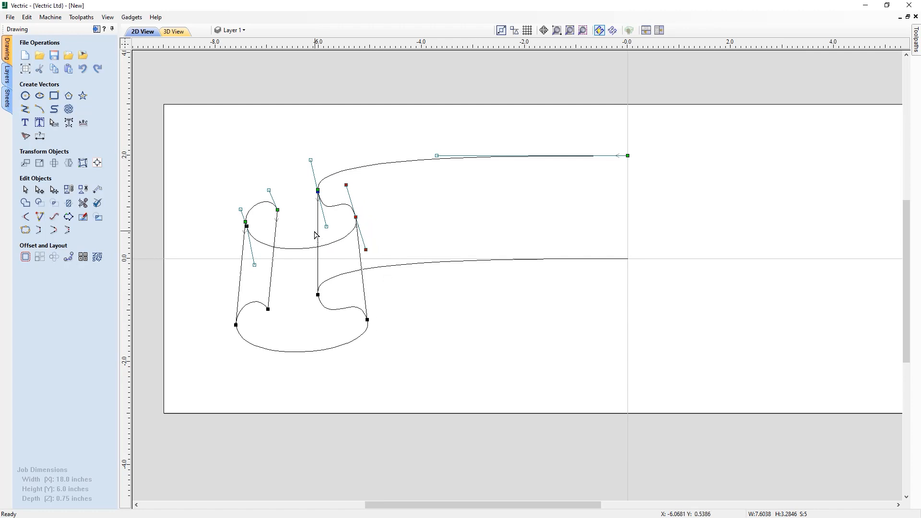
Nudge the upper curve's neck nodes slightly left, and shift the hook's right-edge nodes further left to tighten the fold.
drag(293, 140, 338, 245)
key(Left)
key(Left)
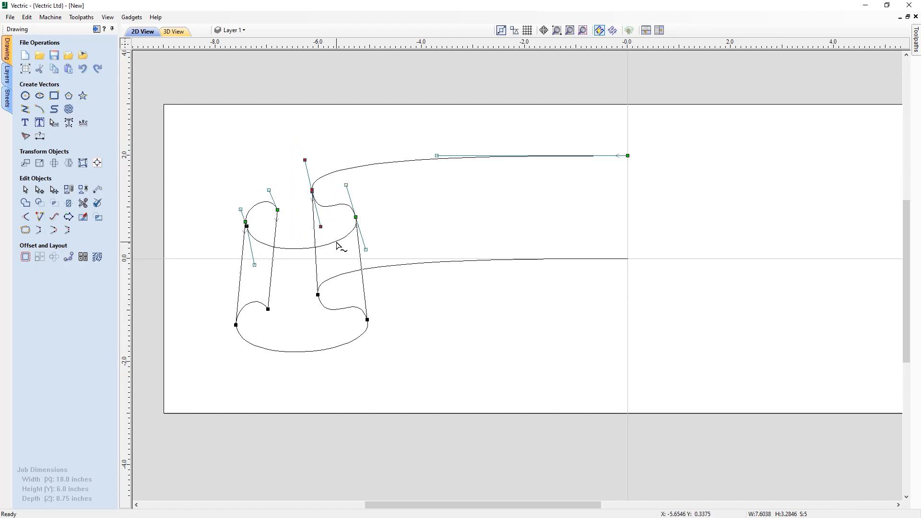
drag(335, 175, 382, 269)
key(Left)
key(Left)
key(Left)
key(Left)
key(Left)
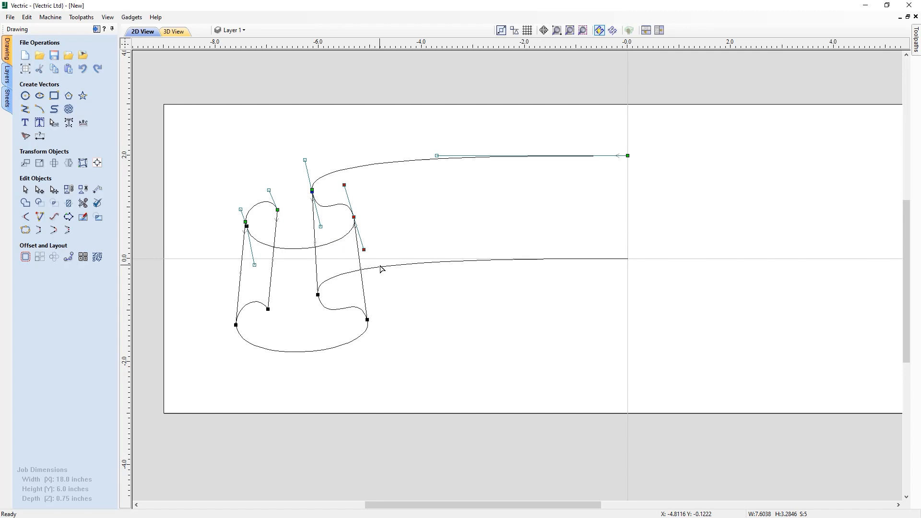
key(Left)
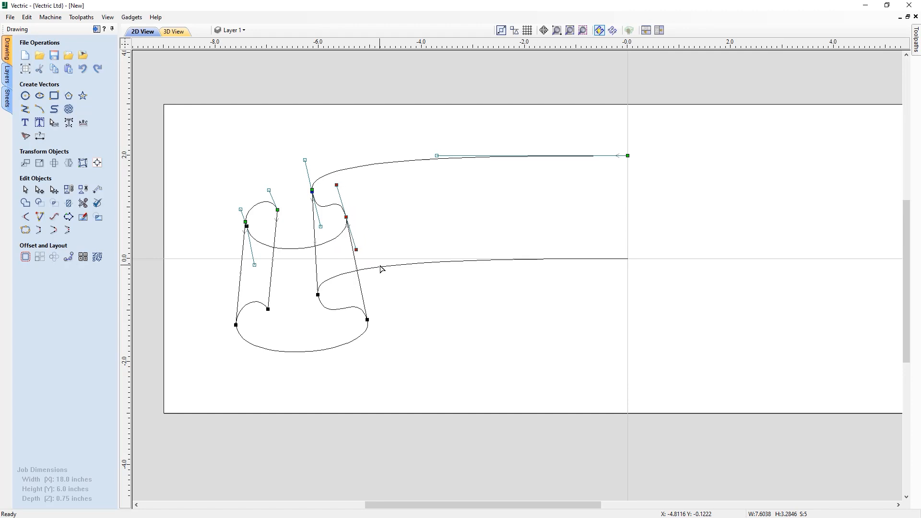
Fine-tune the upper neck and right-edge nodes with small sideways nudges and leave node editing.
drag(282, 147, 331, 229)
key(Left)
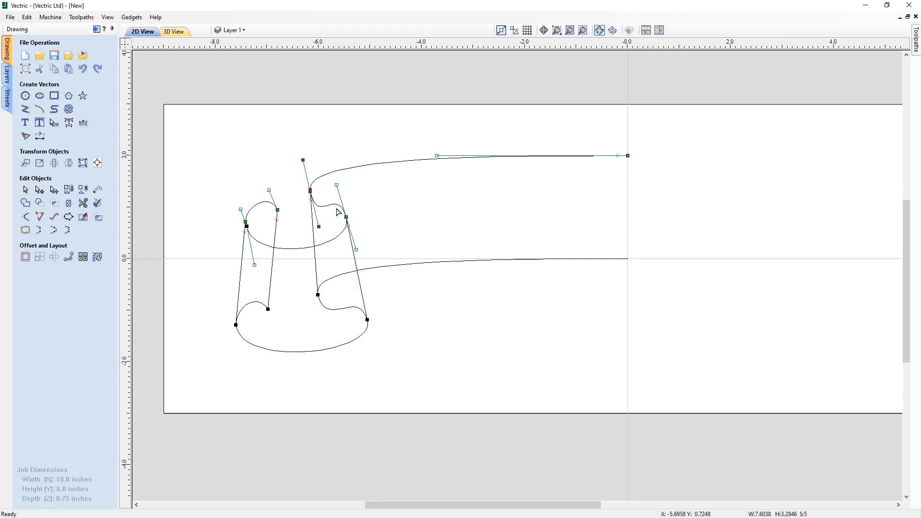
key(Left)
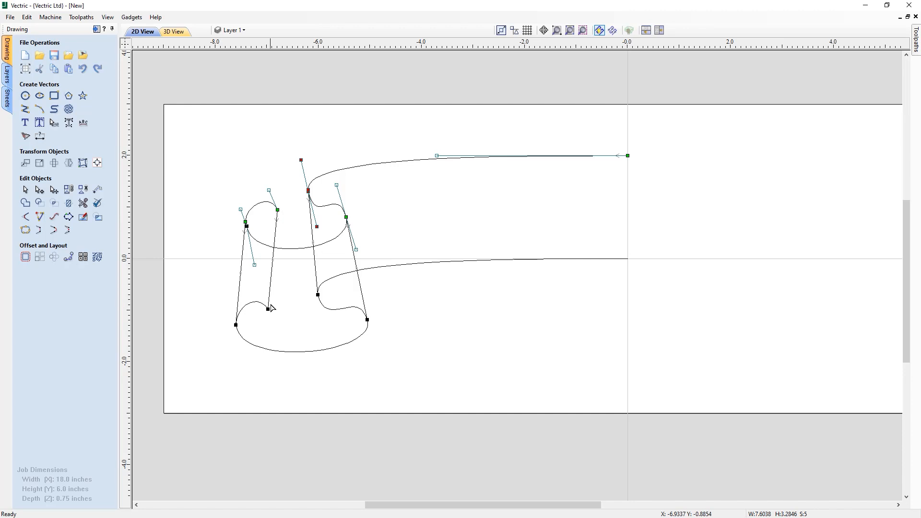
drag(329, 163, 367, 256)
key(Left)
key(Right)
key(Escape)
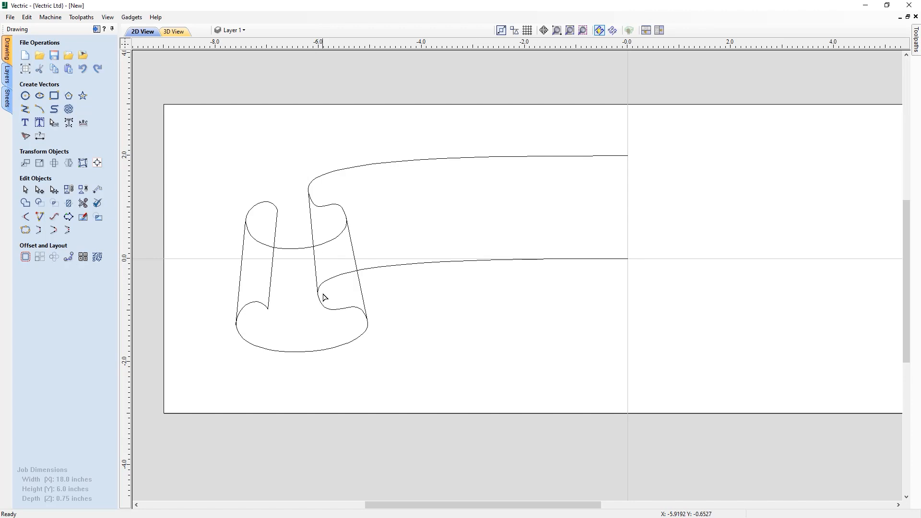
Flatten the bottom arc of the lower curve by pulling its span slightly upward, and deselect the curve.
click(326, 352)
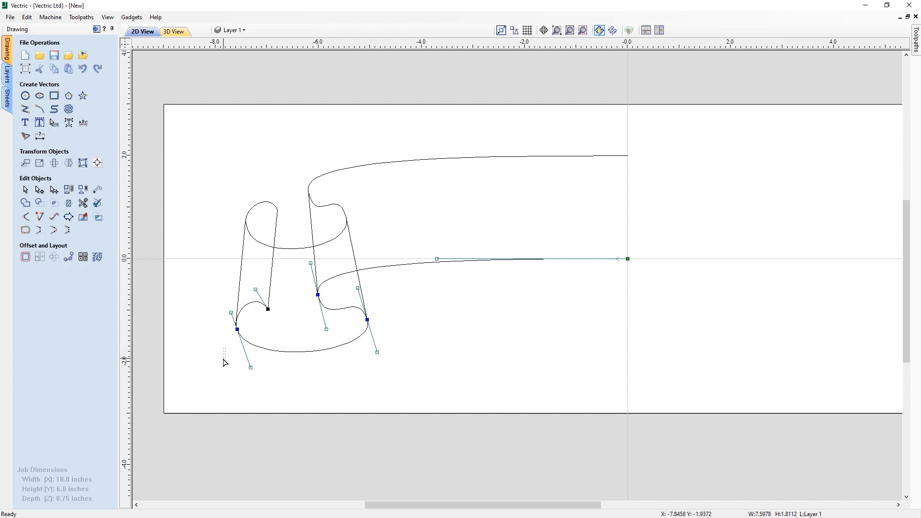
drag(288, 349, 254, 341)
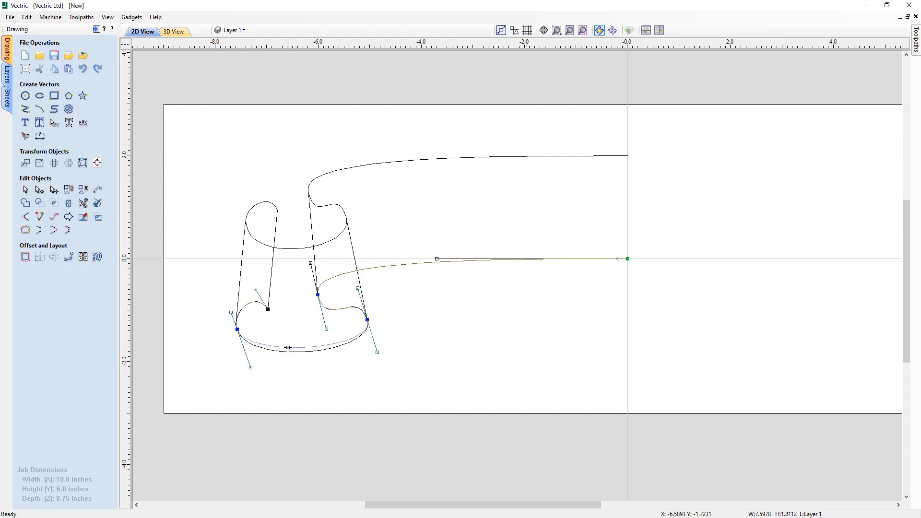
click(270, 330)
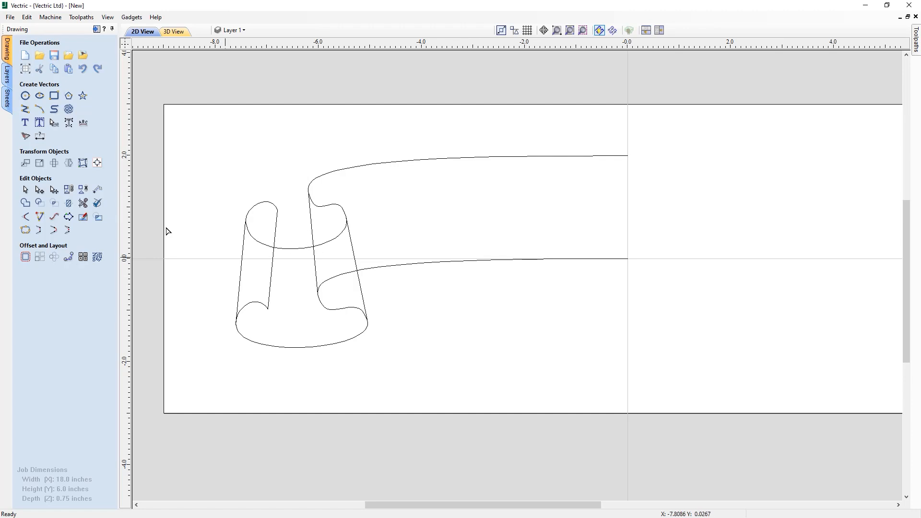
Move the neck line's top end to the leftmost edge of the upper curve's neck and cut the curve at that junction.
click(324, 180)
scroll(311, 201, up, 5)
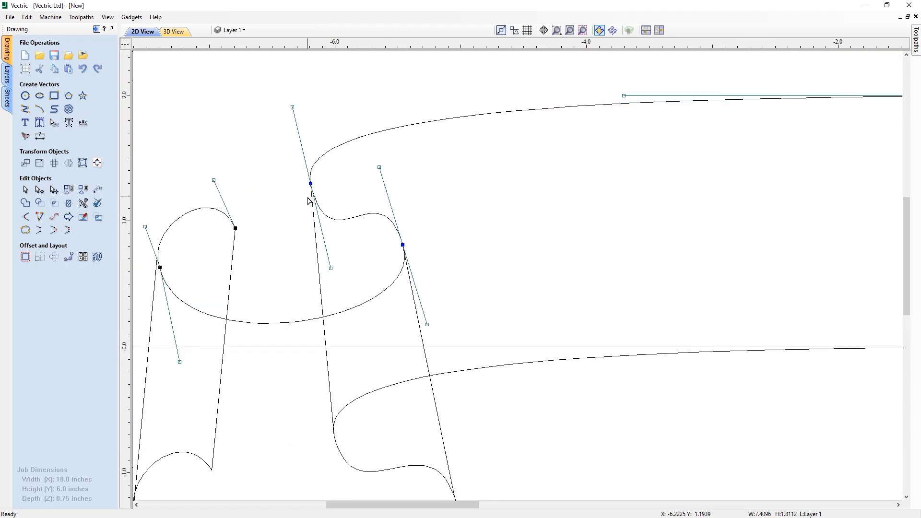
scroll(313, 192, up, 4)
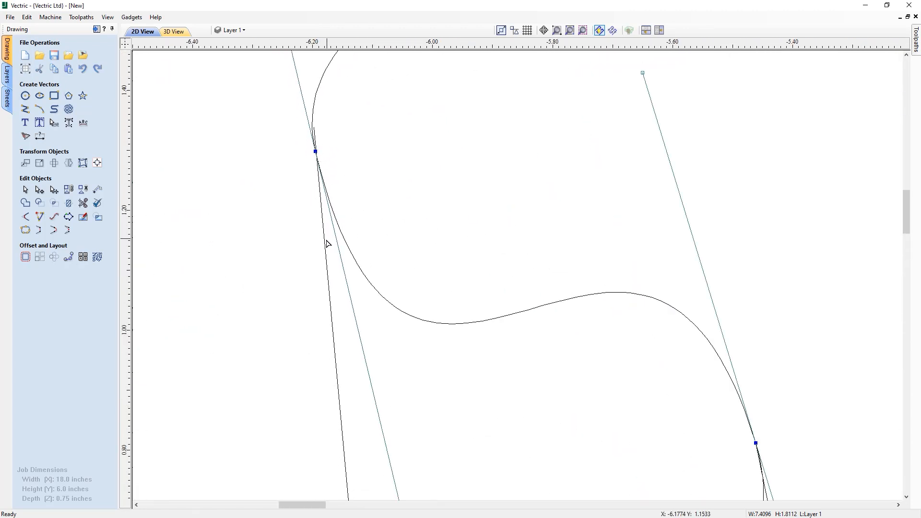
click(325, 242)
drag(315, 127, 312, 133)
click(320, 166)
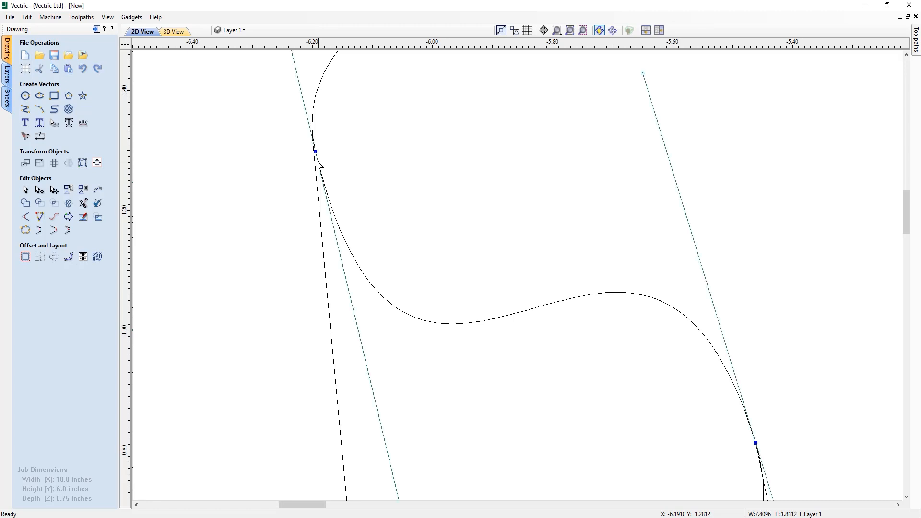
scroll(312, 134, up, 2)
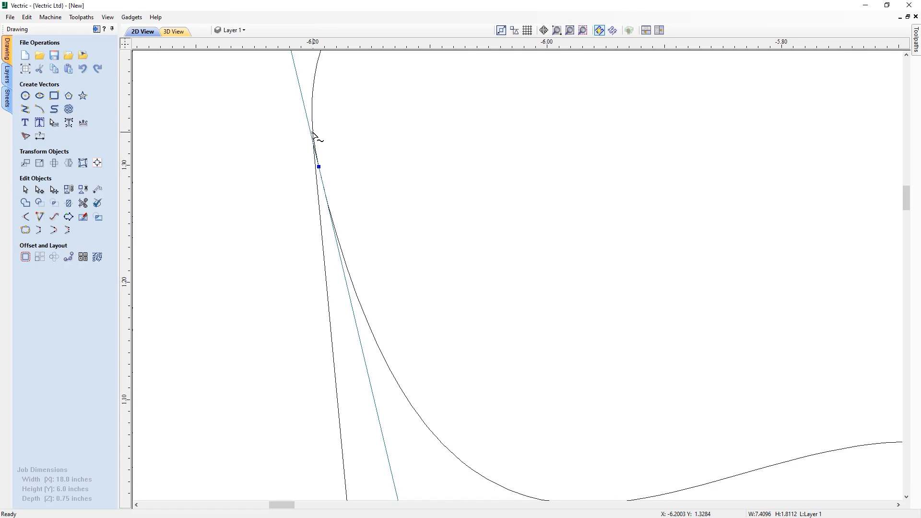
Cut the upper curve at the hook's right edge where the connecting line touches it, isolating the fold's middle piece.
scroll(313, 134, down, 5)
scroll(416, 288, up, 5)
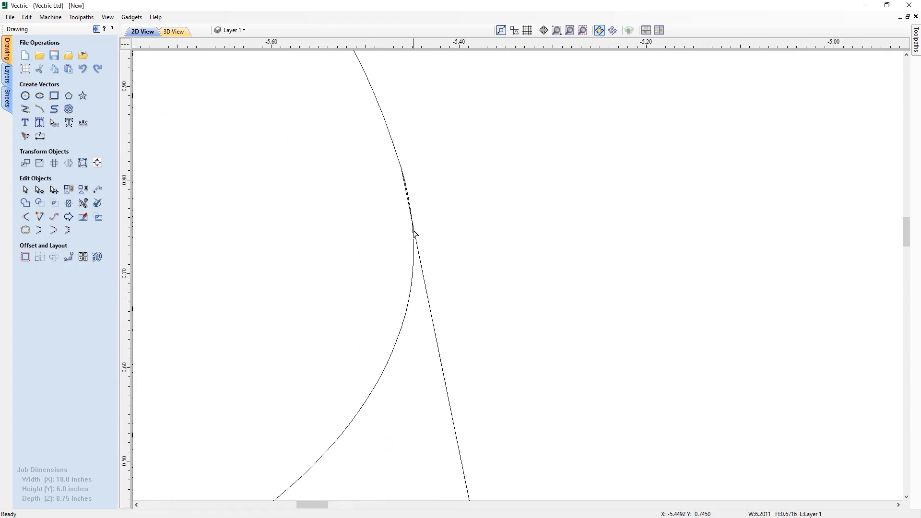
click(415, 233)
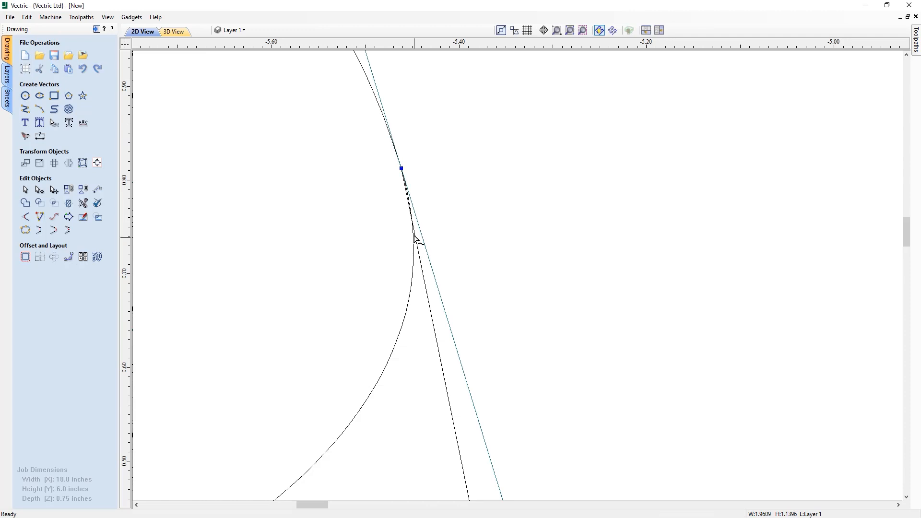
scroll(415, 230, down, 10)
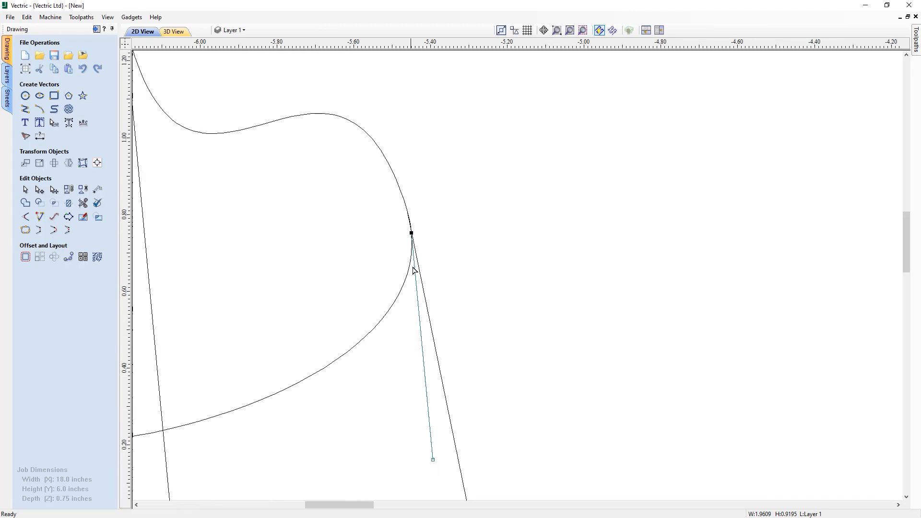
click(382, 286)
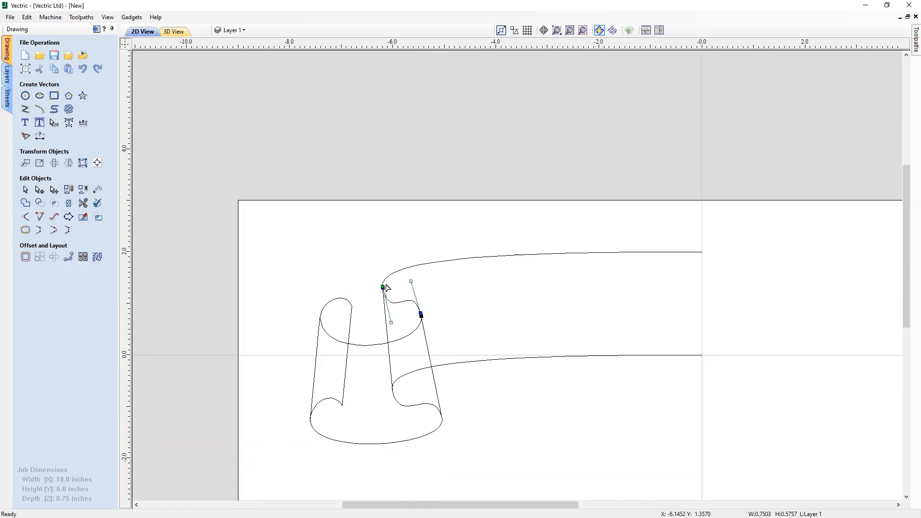
Slide the right connecting line's lower end down to the lower hook's outer edge and cut the lower curve there.
scroll(439, 429, up, 5)
scroll(442, 433, up, 4)
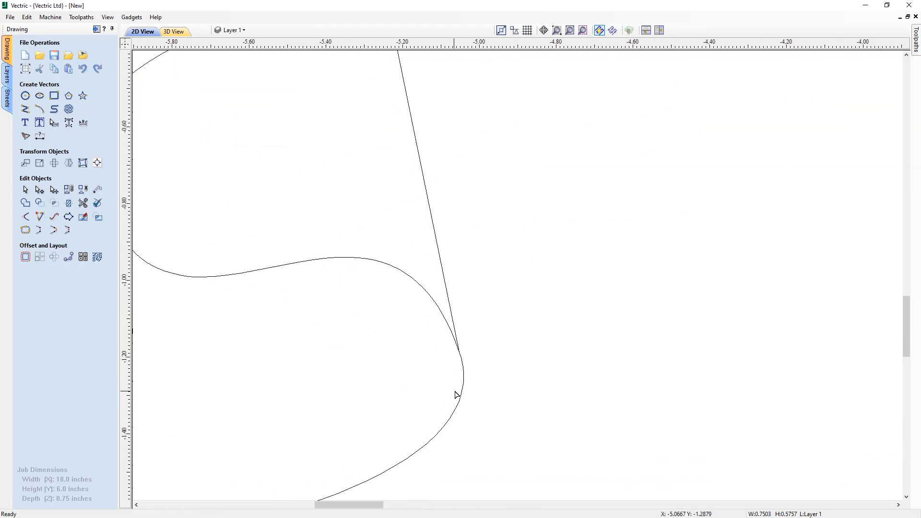
click(448, 389)
drag(462, 331, 469, 356)
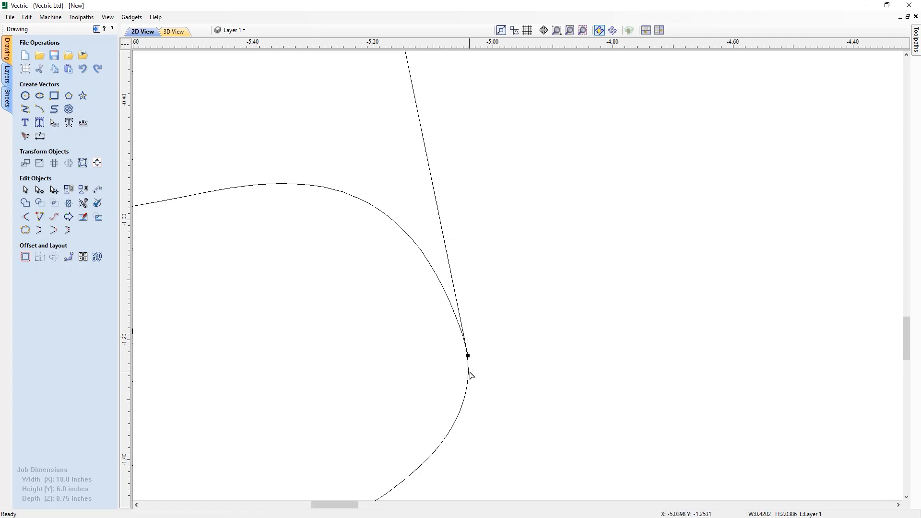
click(468, 365)
key(c)
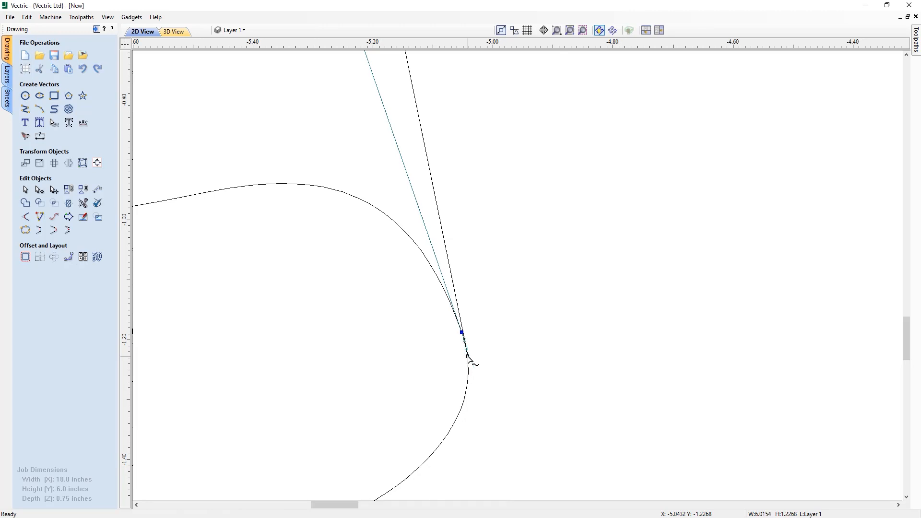
Move the neck line's lower end slightly up along the lower curve so it meets the neck's leftmost edge.
scroll(467, 356, down, 7)
scroll(346, 290, up, 10)
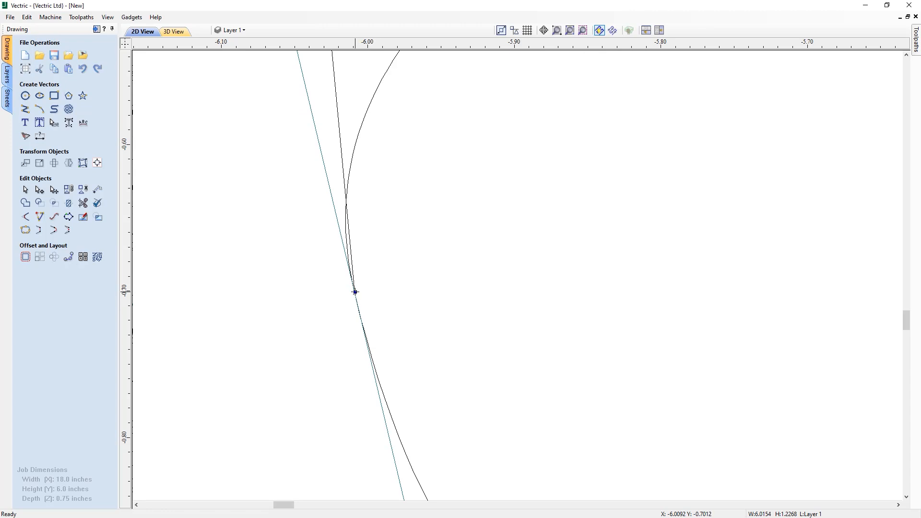
scroll(349, 222, down, 9)
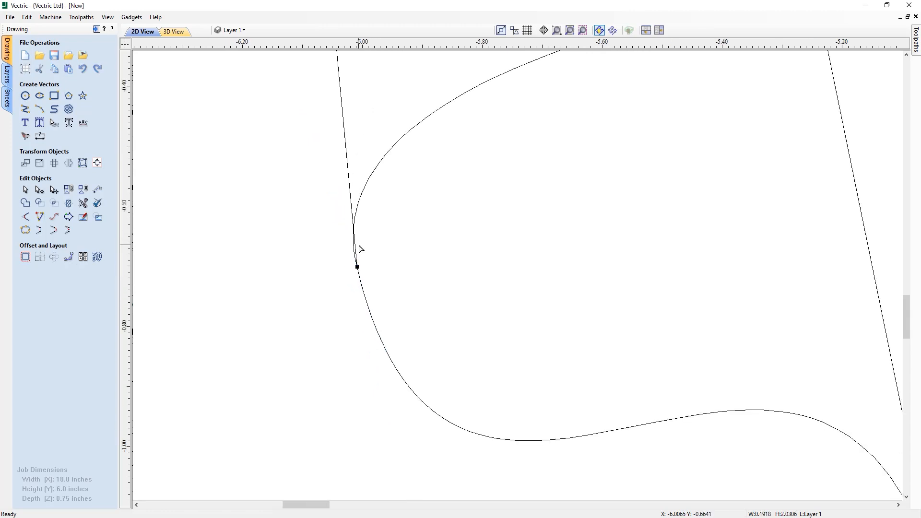
scroll(350, 86, down, 10)
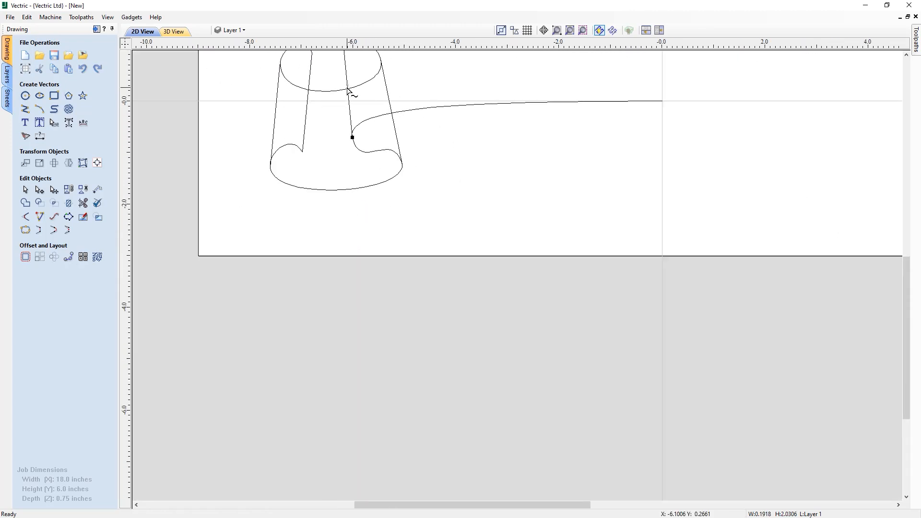
drag(905, 279, 905, 250)
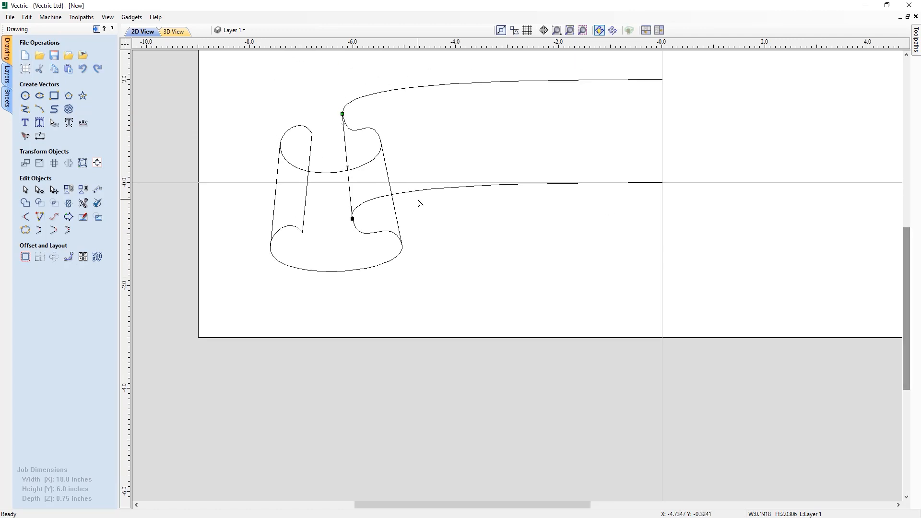
scroll(352, 178, up, 5)
scroll(369, 266, up, 5)
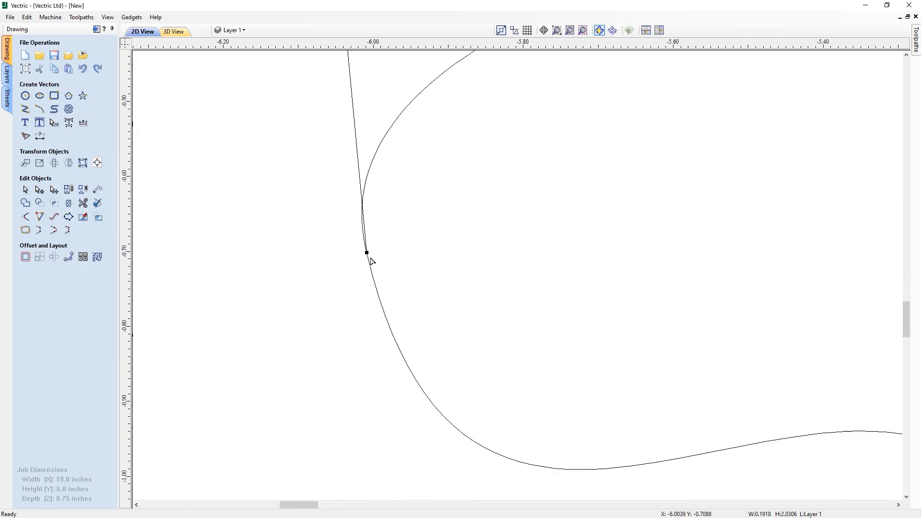
drag(368, 252, 363, 235)
scroll(364, 235, up, 3)
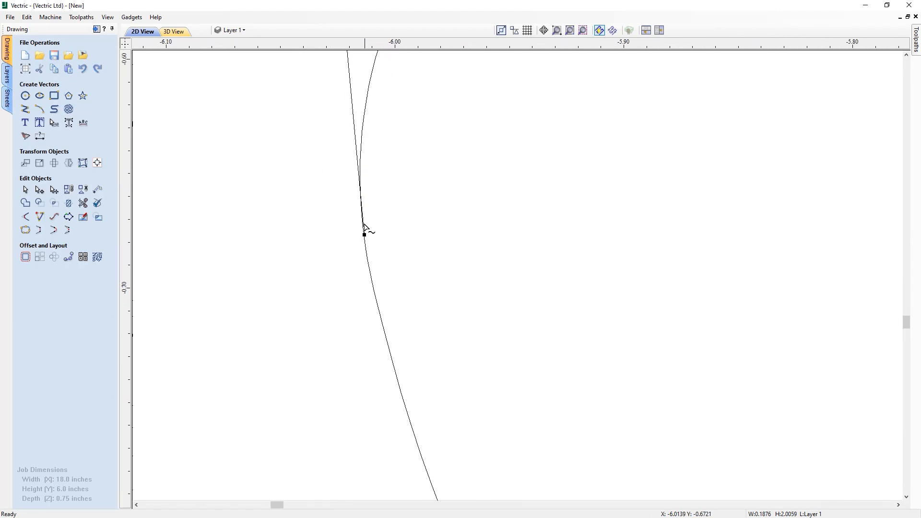
scroll(365, 172, down, 5)
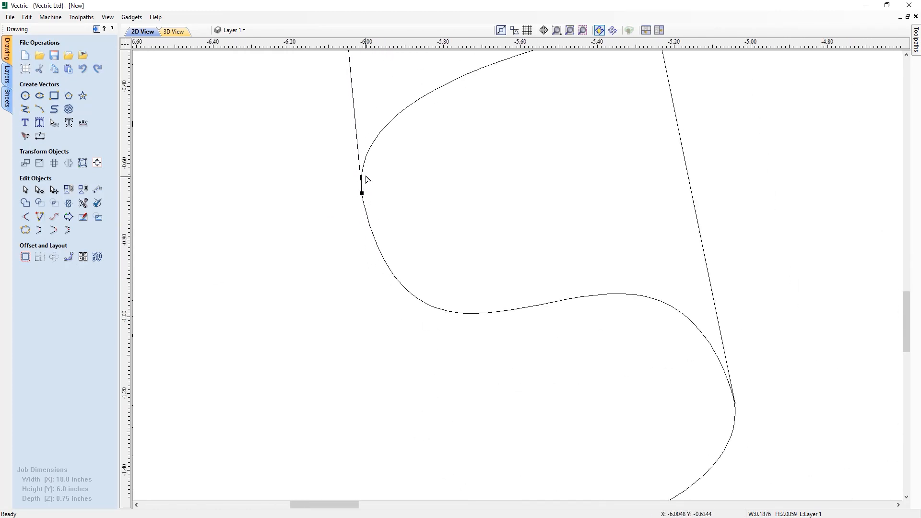
Cut the lower curve at its neck where the connecting line's end touches it.
click(364, 178)
scroll(364, 177, up, 2)
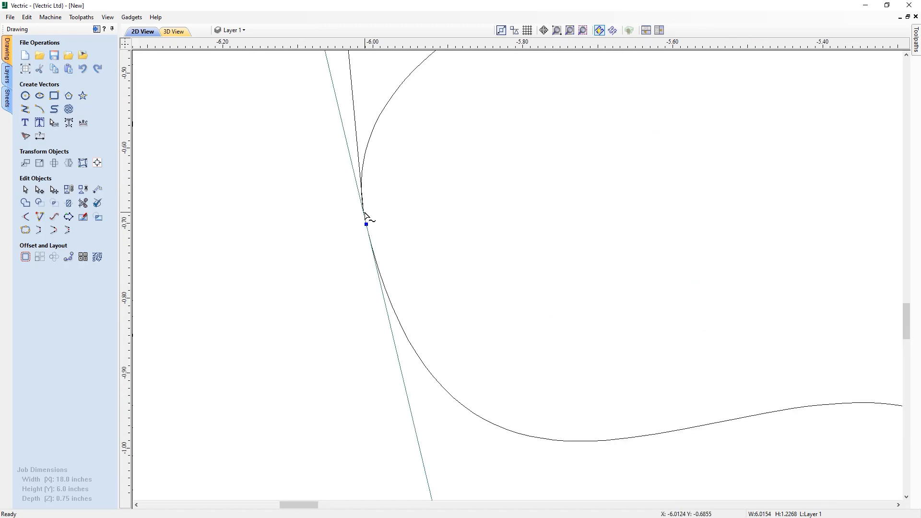
right_click(364, 212)
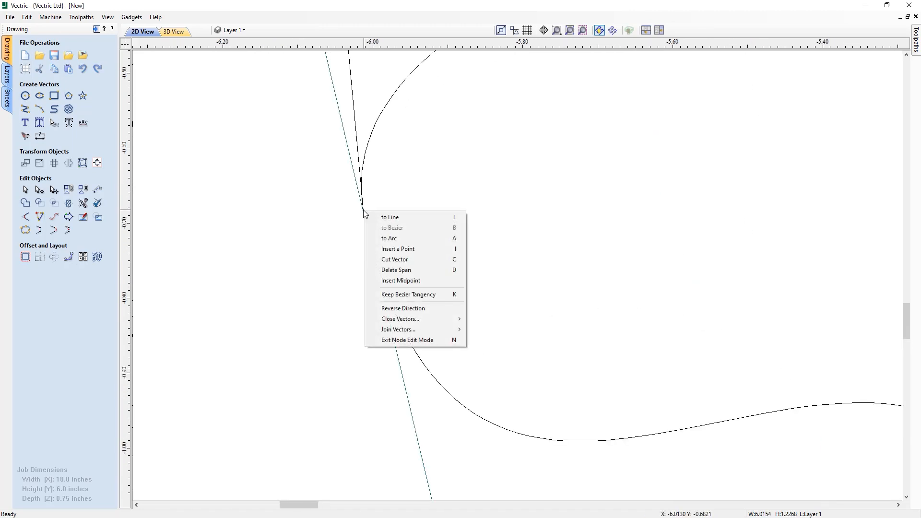
click(394, 262)
scroll(370, 242, down, 10)
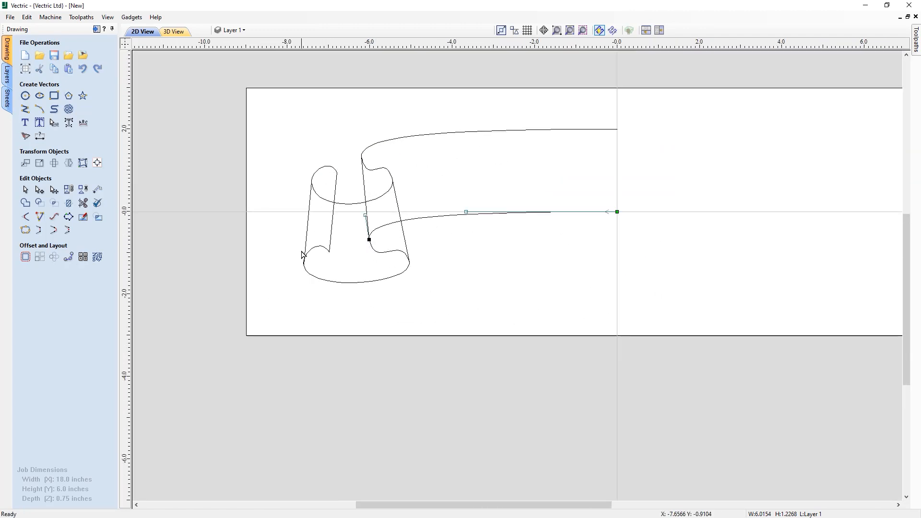
Slide the leftmost line's lower end up to the lower curl's outer edge and cut the lower curve there.
click(304, 263)
scroll(304, 263, up, 10)
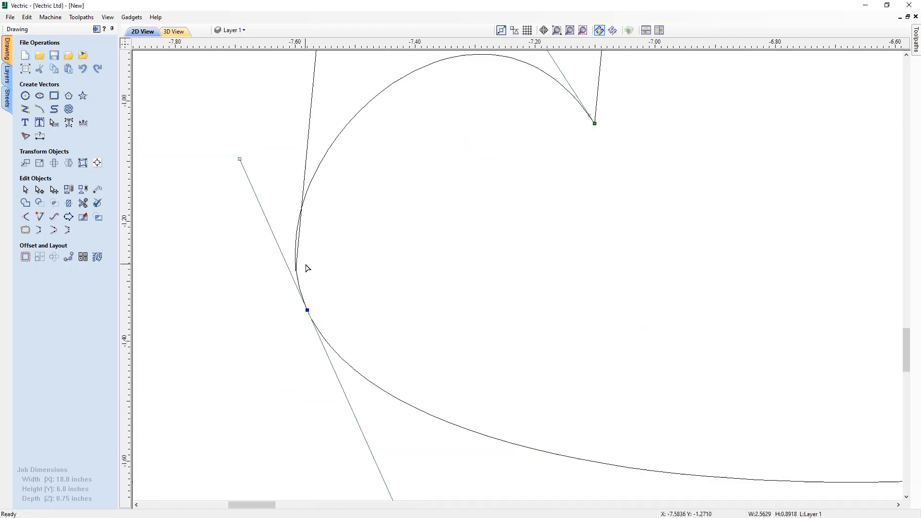
click(294, 254)
drag(290, 274, 292, 216)
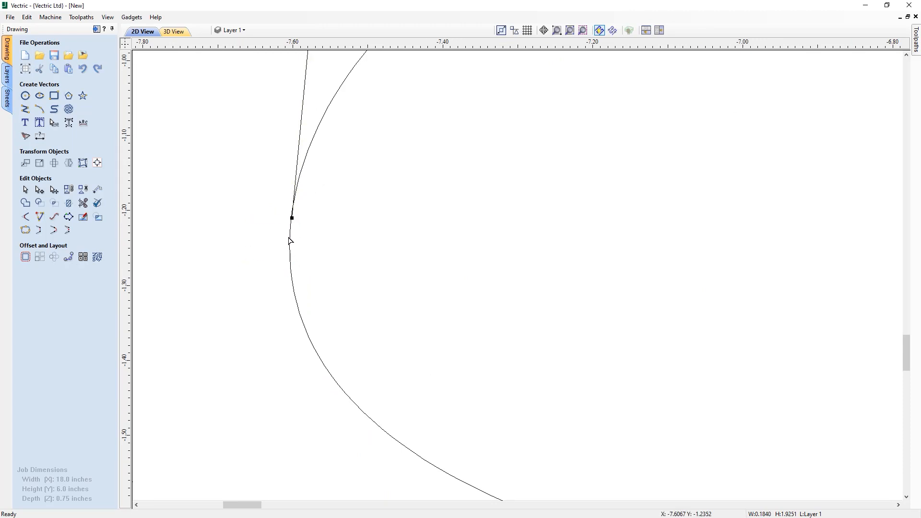
click(290, 234)
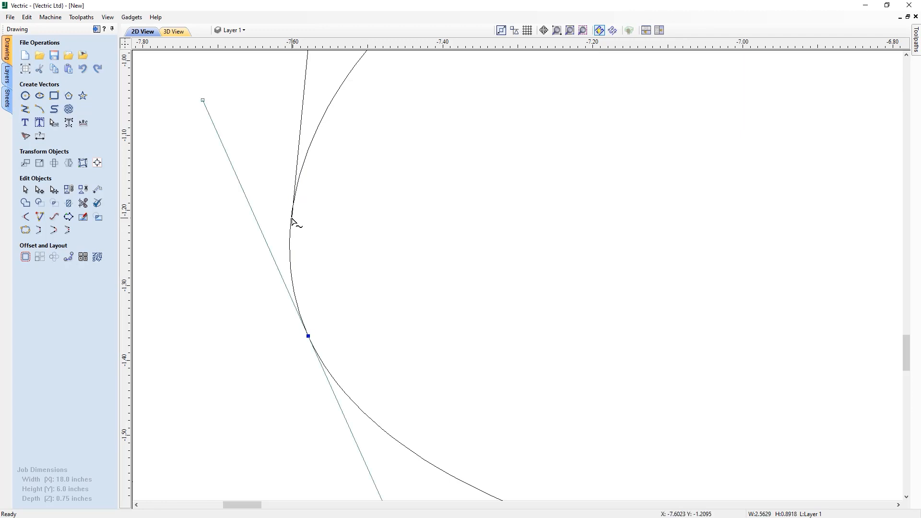
click(291, 222)
scroll(296, 214, down, 10)
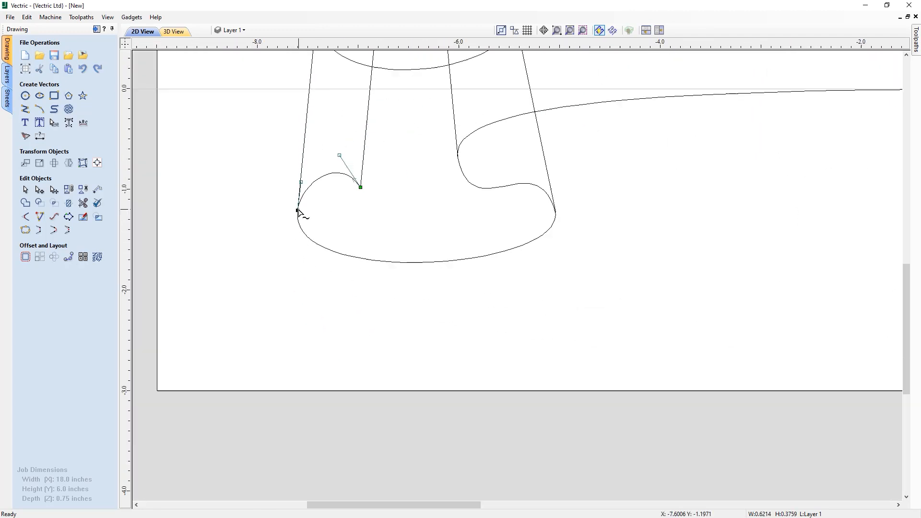
Move the leftmost line's upper end onto the upper curl's outer edge and cut the upper curve at that junction.
scroll(311, 168, up, 3)
scroll(312, 168, up, 5)
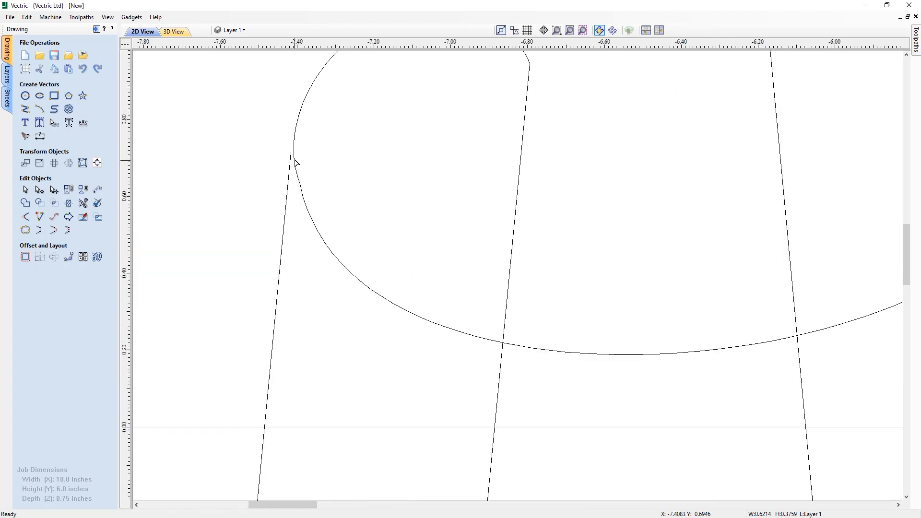
drag(292, 153, 294, 144)
click(298, 122)
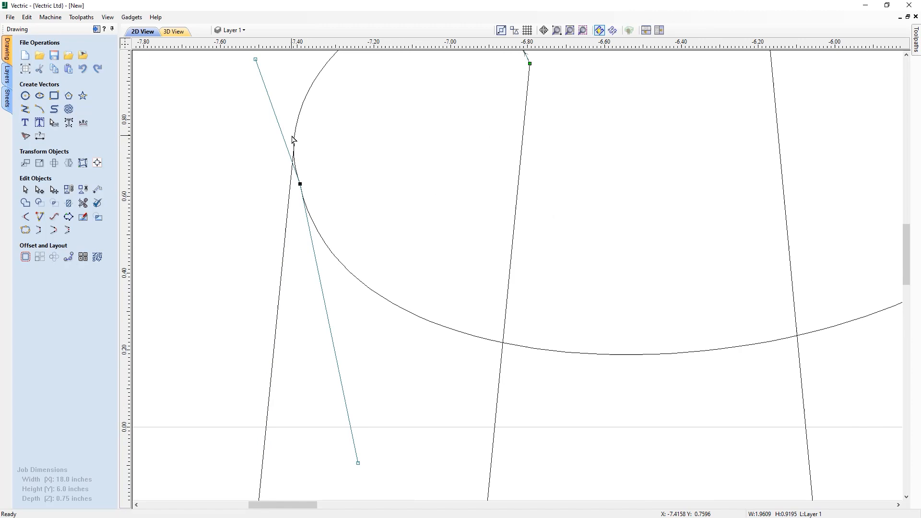
scroll(293, 135, up, 4)
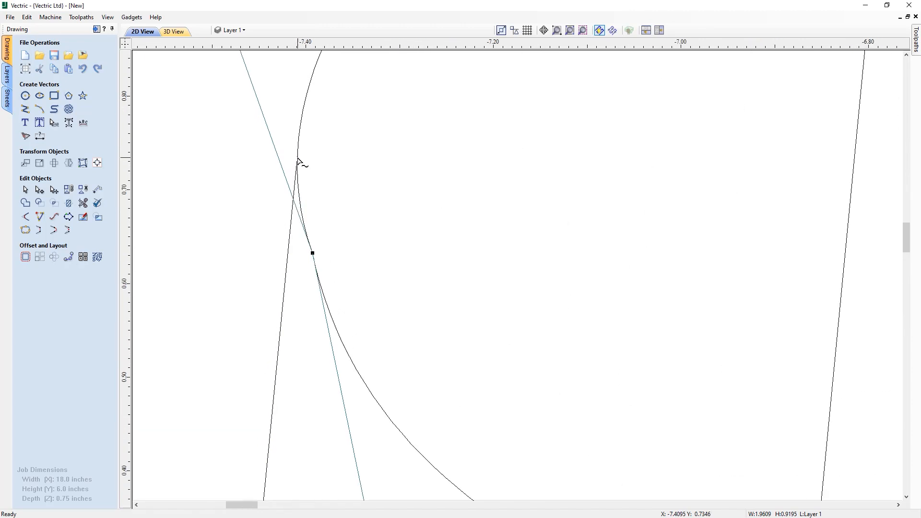
scroll(297, 162, down, 5)
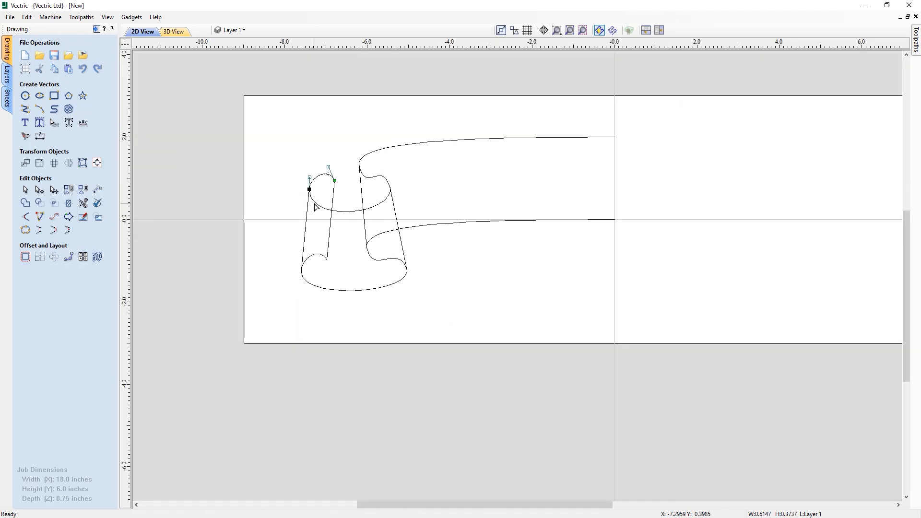
Leave node editing and delete the four lines connecting the upper and lower curves.
click(26, 191)
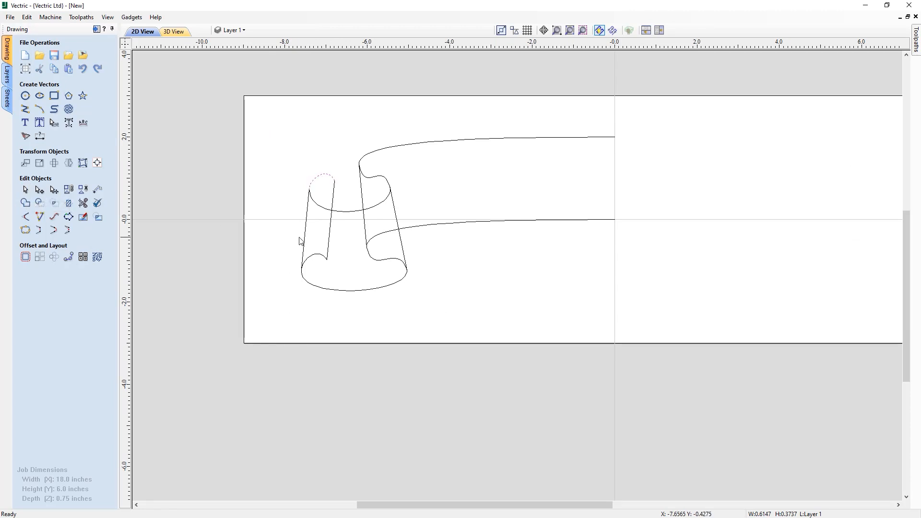
click(306, 242)
key(Delete)
click(329, 235)
key(Delete)
click(365, 224)
key(Delete)
click(399, 224)
key(Delete)
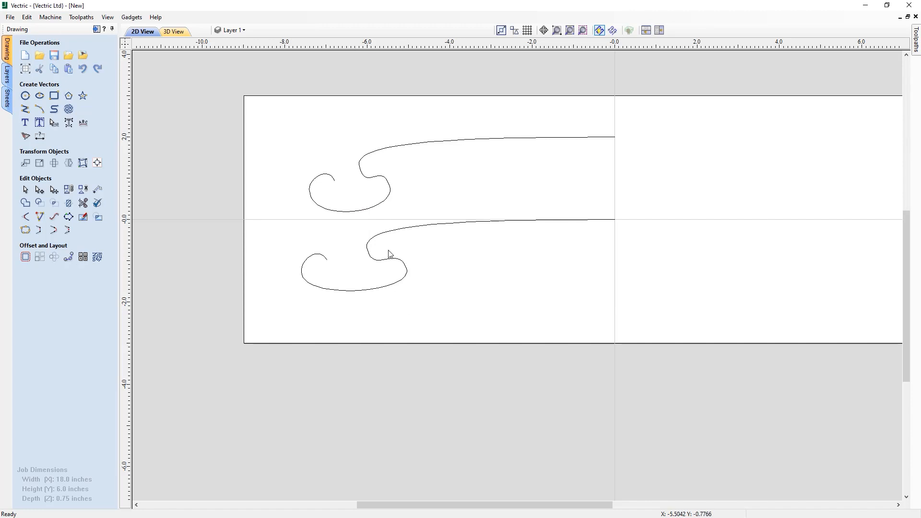
Join the long upper and lower banner curves with straight lines at both ends to form a closed shape.
click(397, 150)
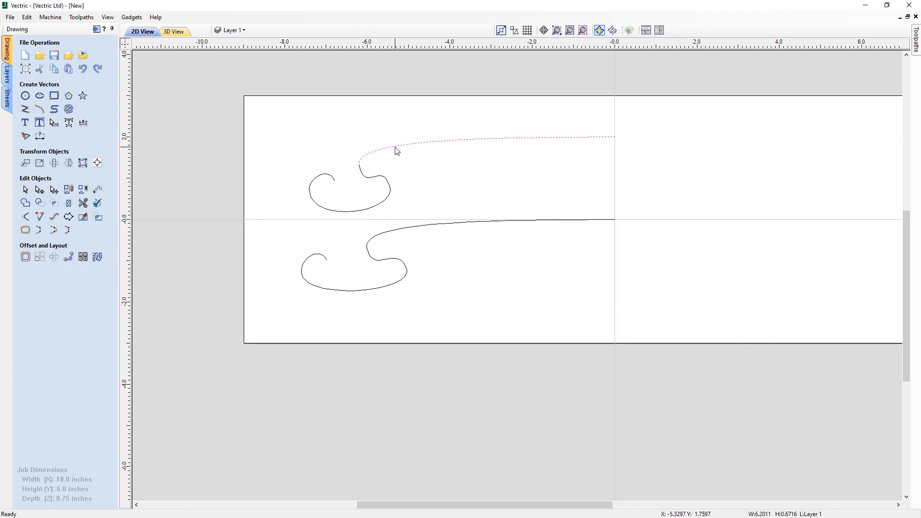
shift+click(400, 231)
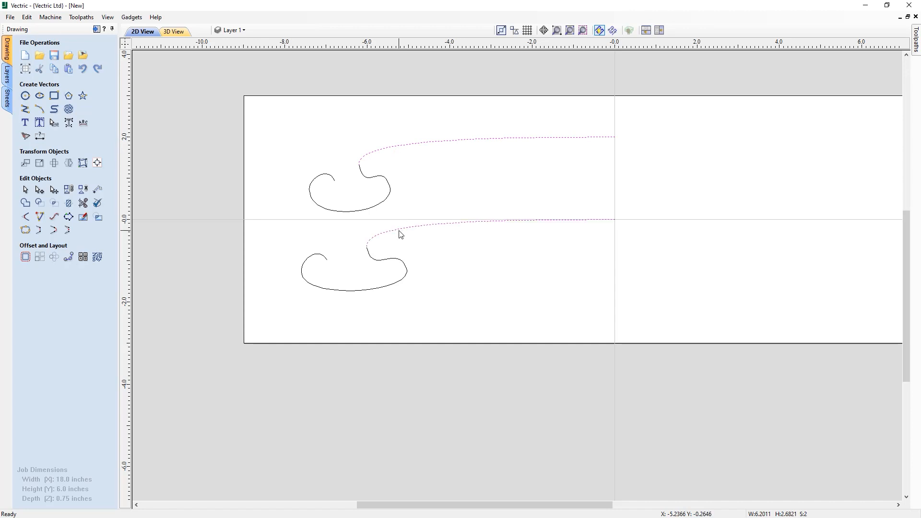
click(39, 231)
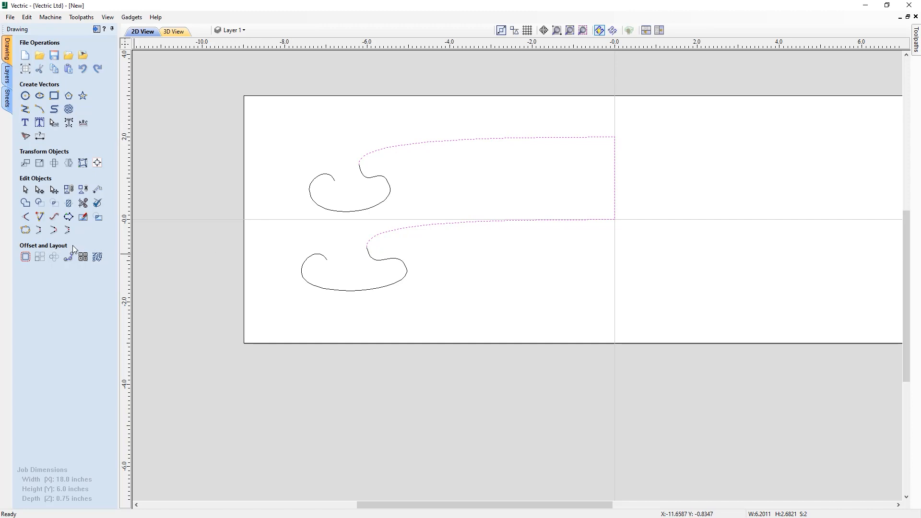
click(40, 231)
Try to join the upper and lower middle fold pieces with a straight line.
click(371, 182)
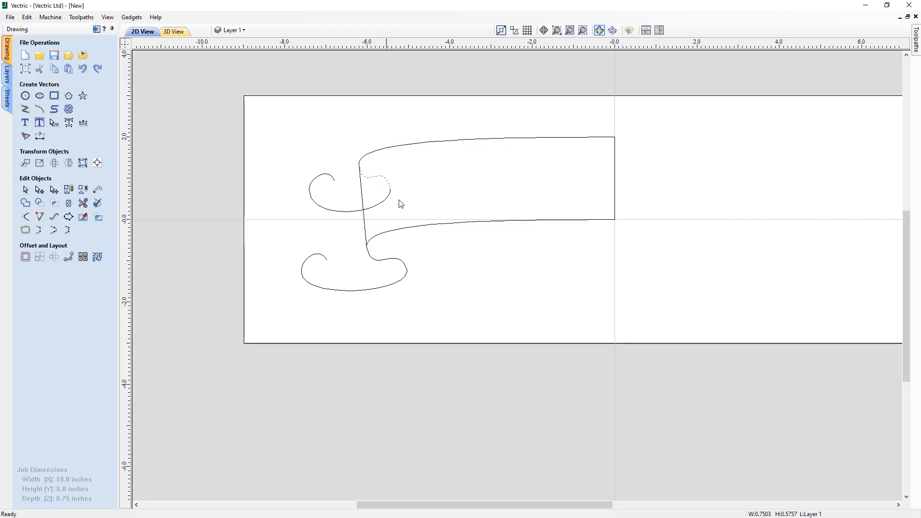
shift+click(387, 262)
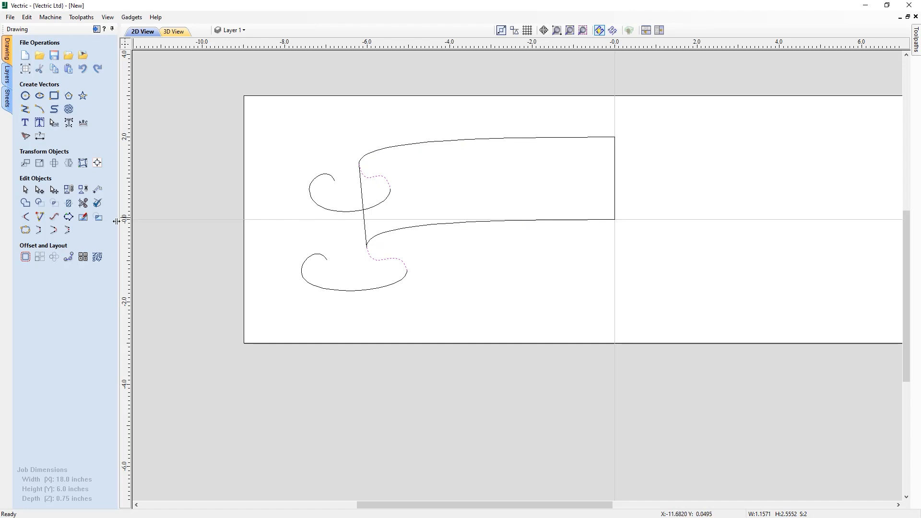
click(40, 231)
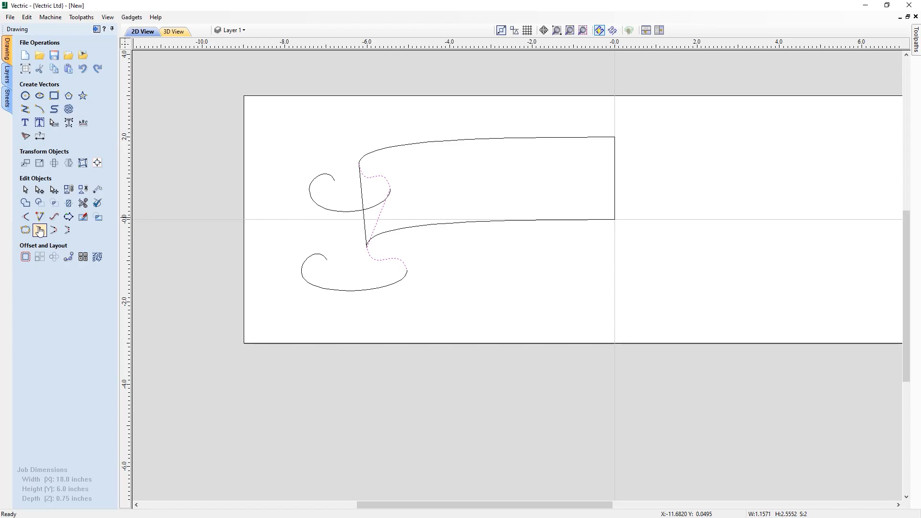
click(40, 231)
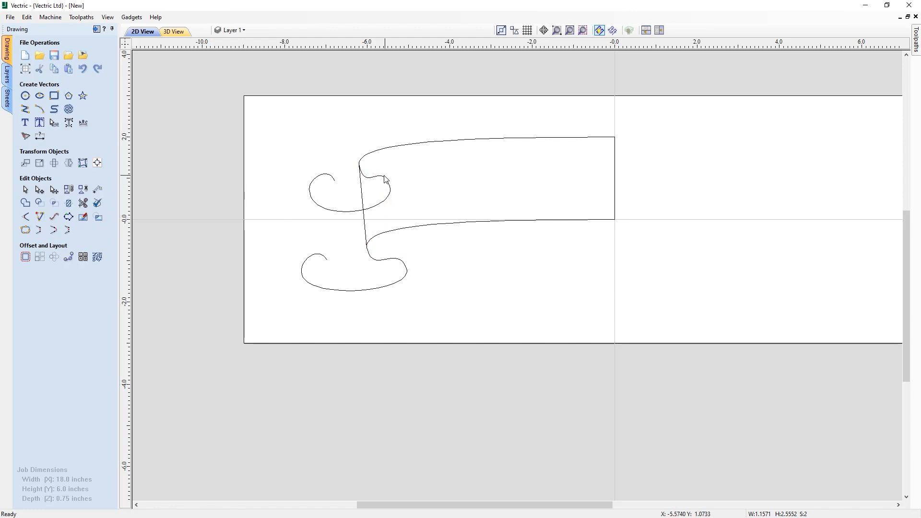
Draw a straight line from the upper fold piece's right end to the lower fold piece's right end.
click(26, 111)
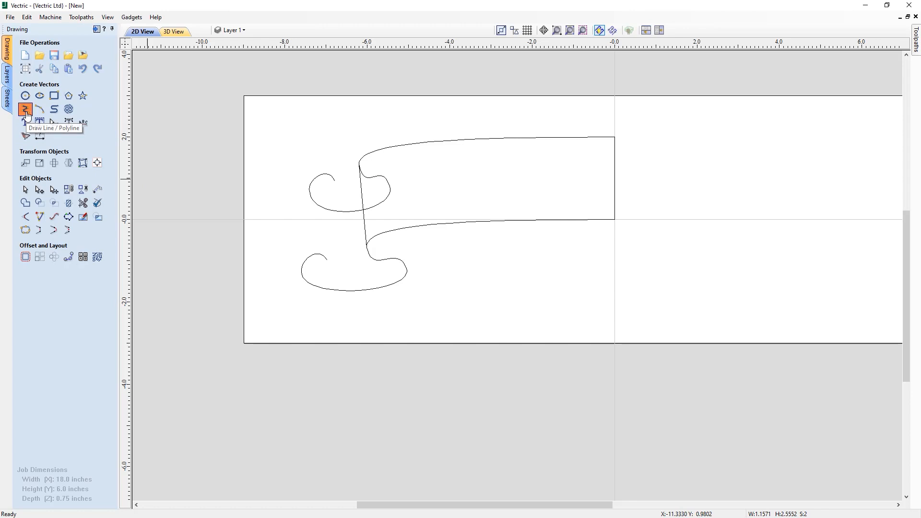
click(391, 187)
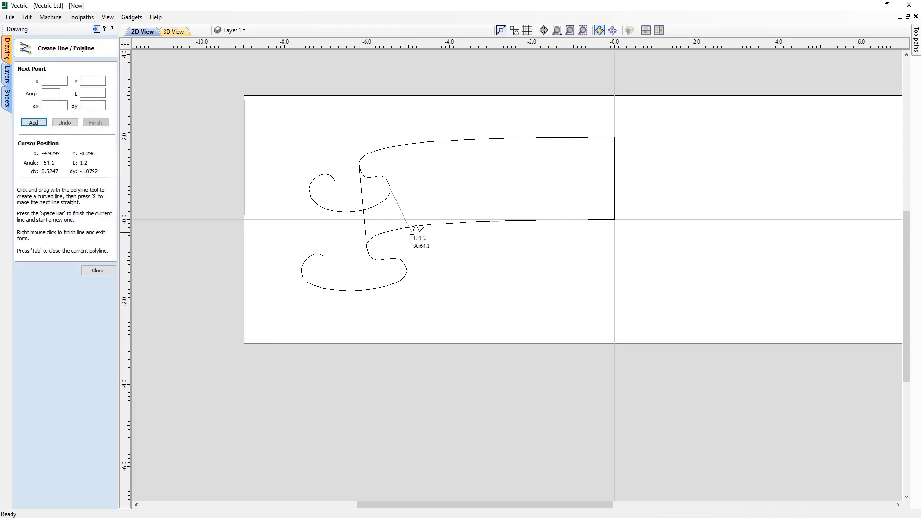
click(407, 271)
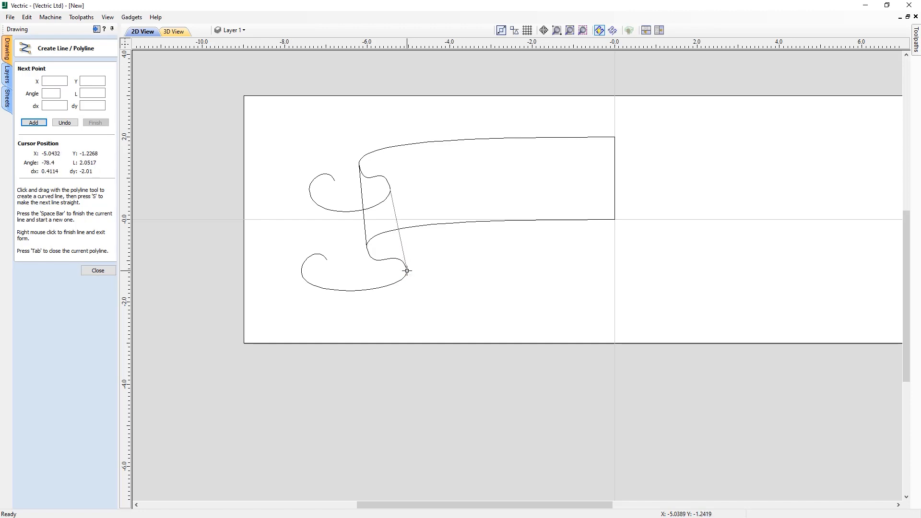
right_click(407, 269)
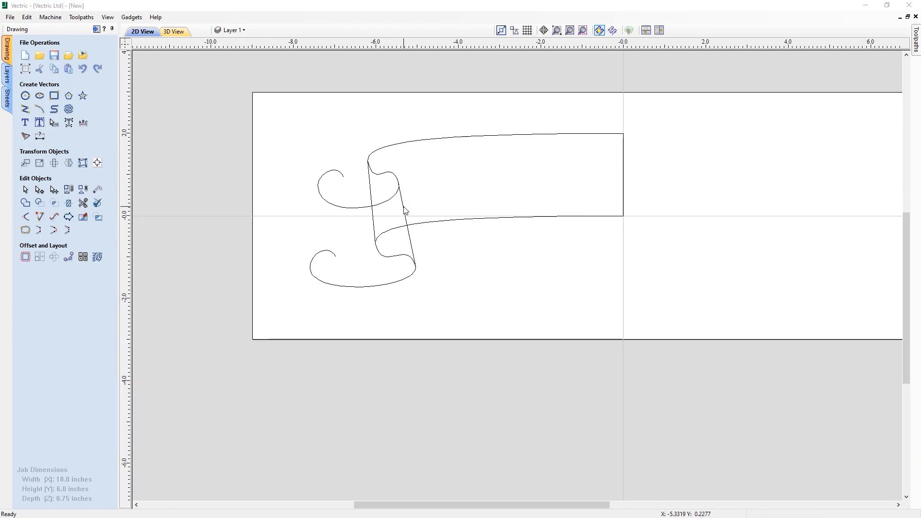
Try to join the right connecting line with the upper and lower fold pieces.
click(405, 211)
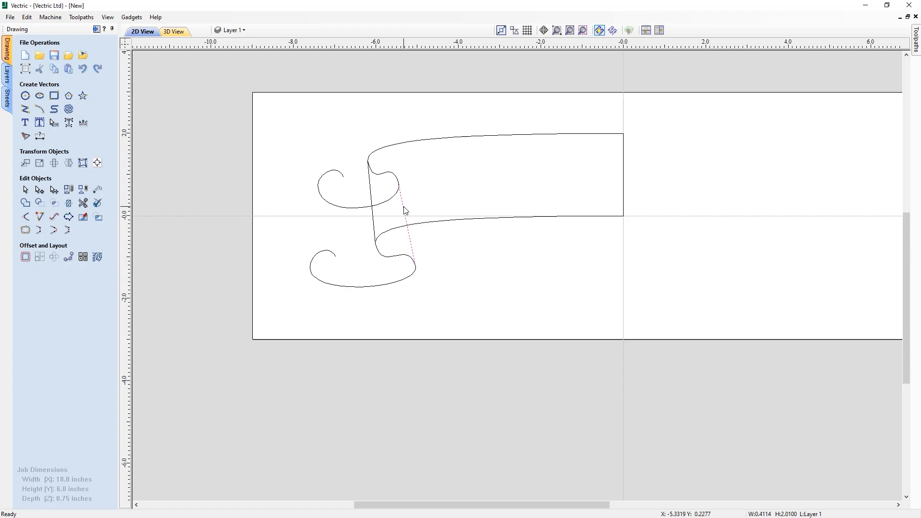
shift+click(396, 178)
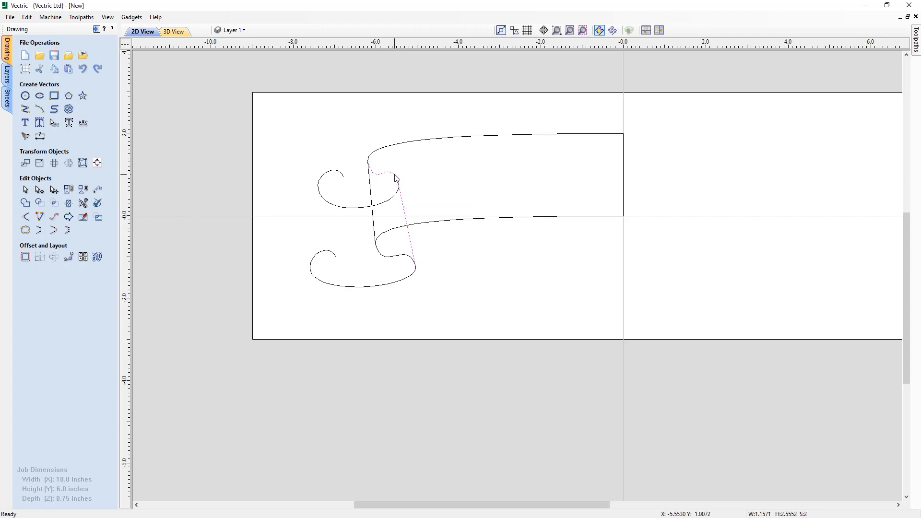
shift+click(399, 258)
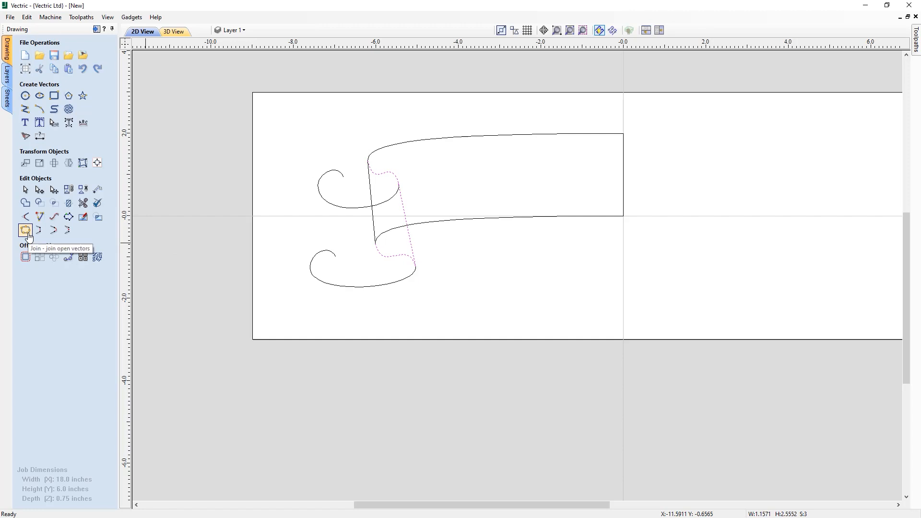
click(26, 231)
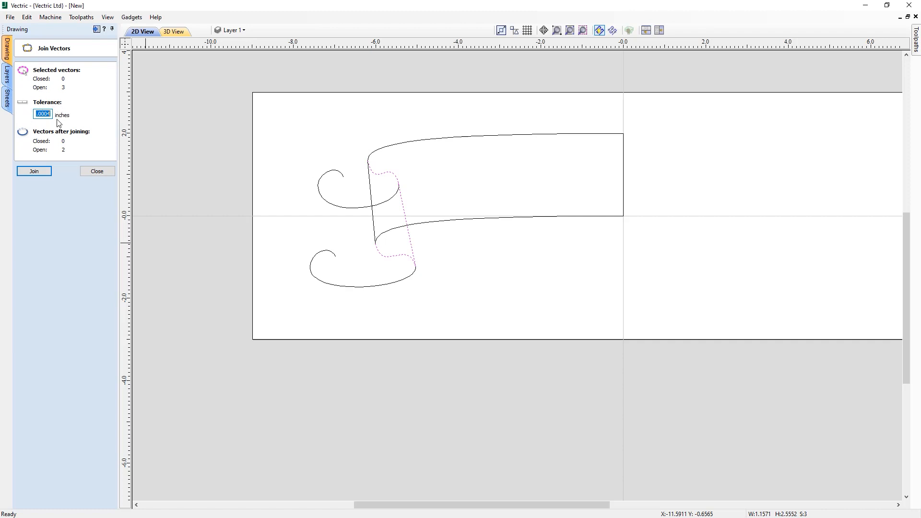
click(97, 171)
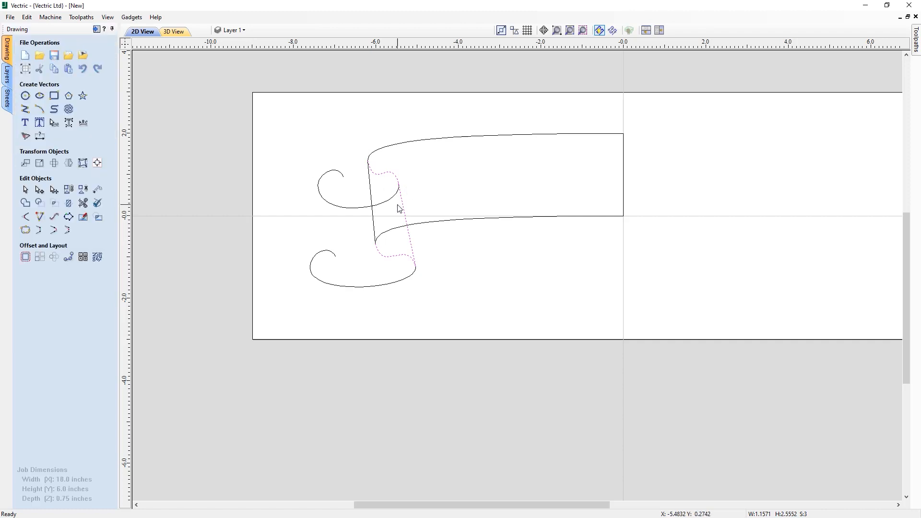
Move the upper end node of the right connecting line onto the end point of the upper fold piece.
scroll(398, 199, up, 2)
scroll(400, 192, up, 6)
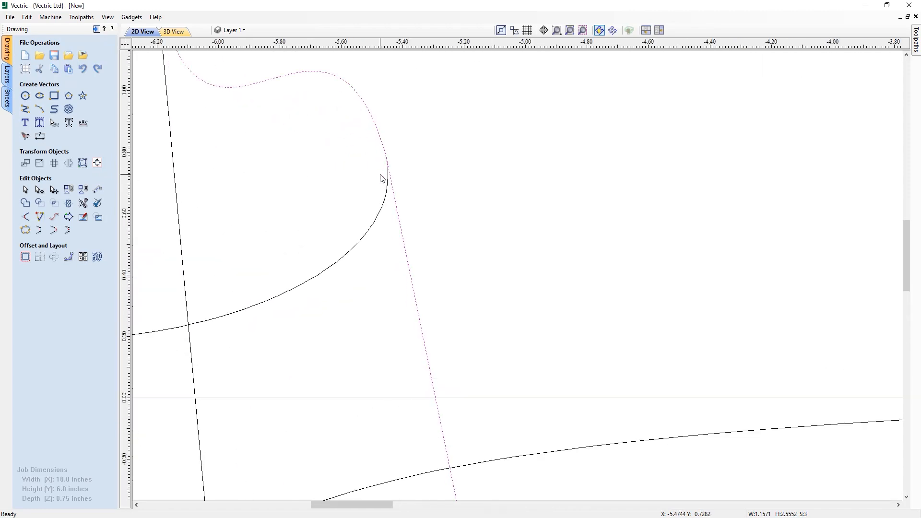
scroll(396, 168, up, 5)
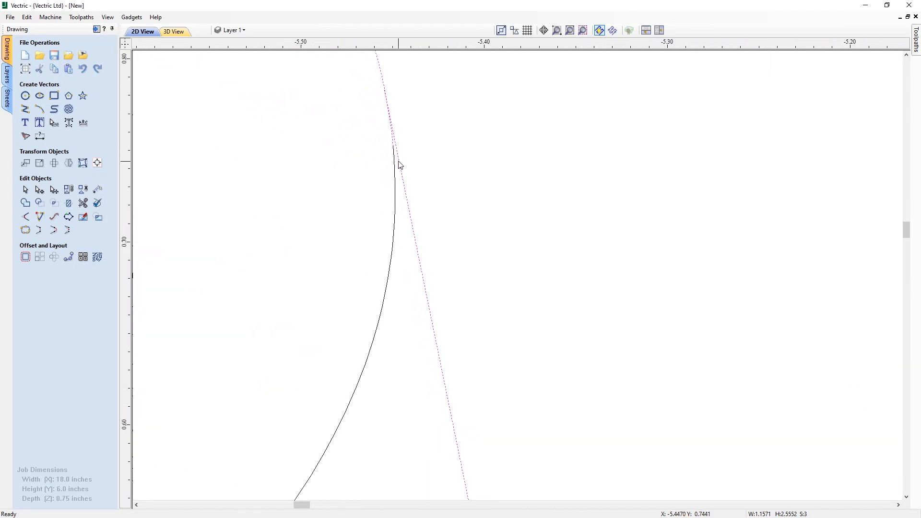
click(404, 145)
click(398, 155)
scroll(399, 155, down, 4)
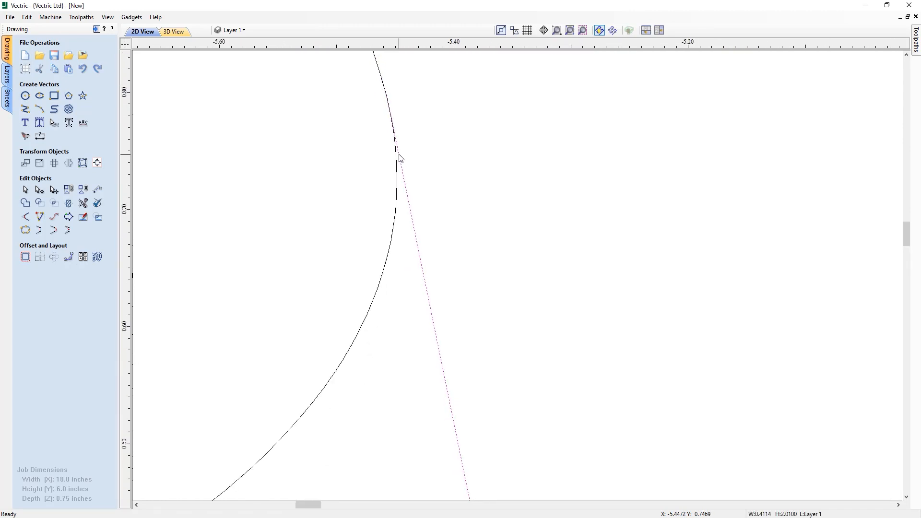
key(n)
drag(390, 112, 395, 147)
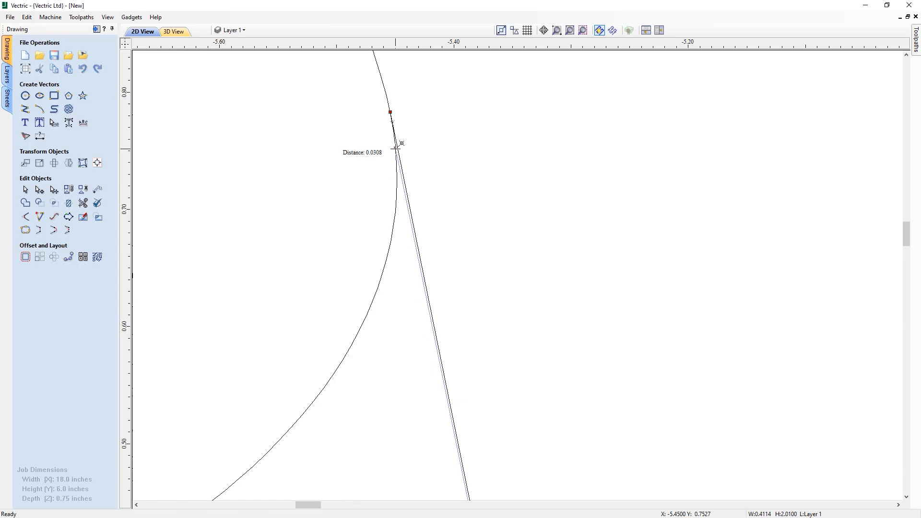
drag(396, 148, 396, 145)
scroll(393, 203, down, 3)
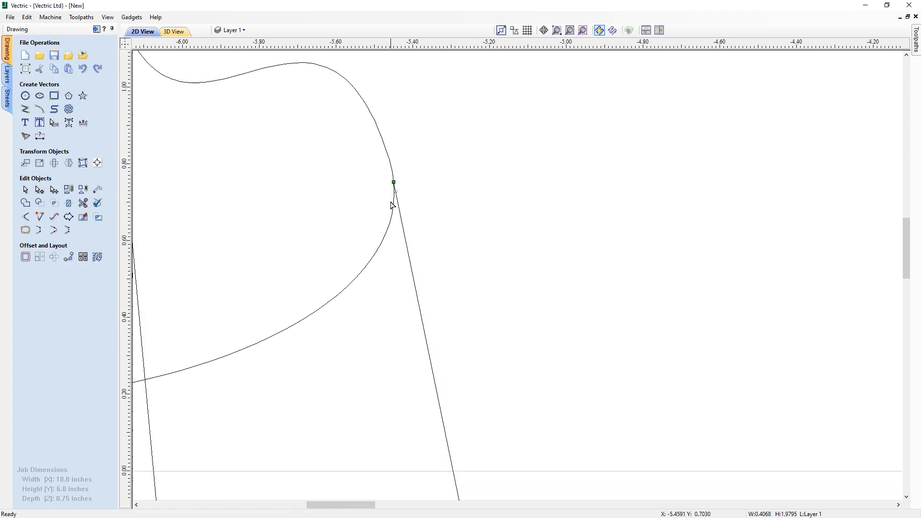
scroll(392, 205, down, 4)
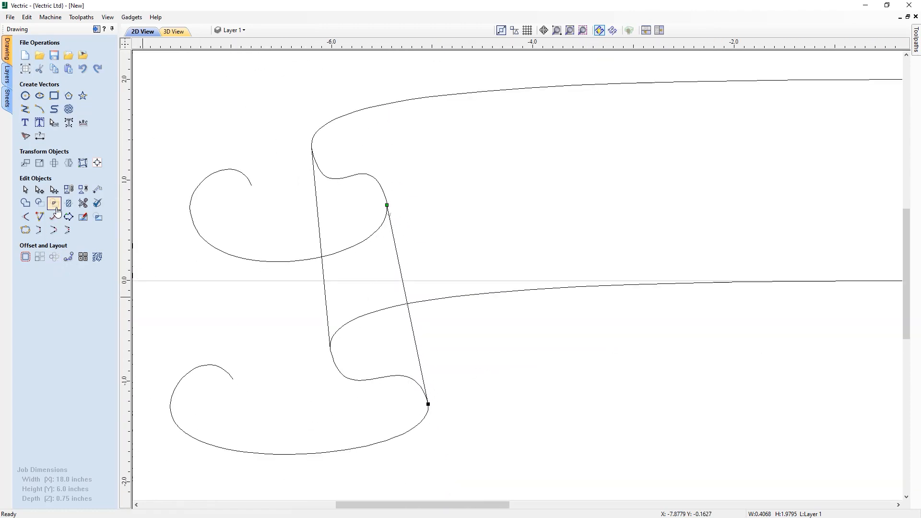
click(301, 314)
Join the right connecting line with both fold pieces and close the open side of the fold section with a straight line.
click(405, 292)
shift+click(384, 379)
shift+click(360, 177)
click(25, 230)
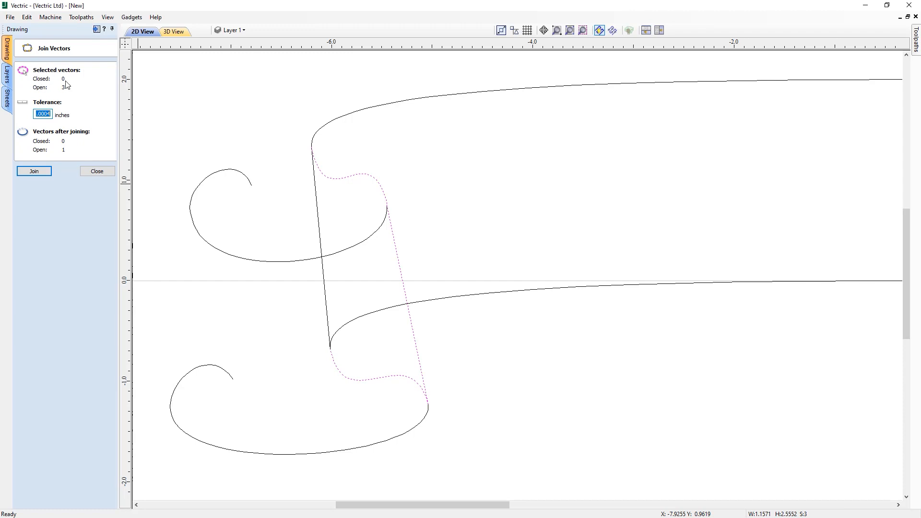
click(45, 172)
click(110, 174)
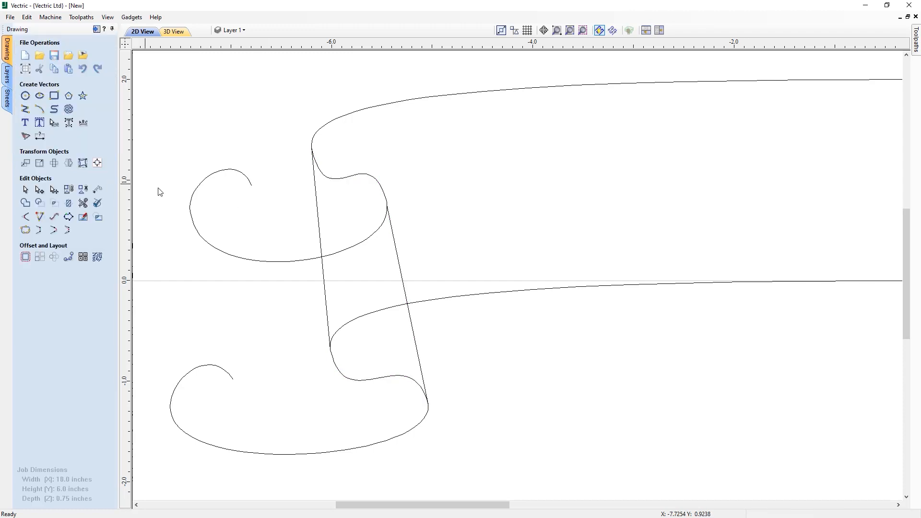
click(399, 264)
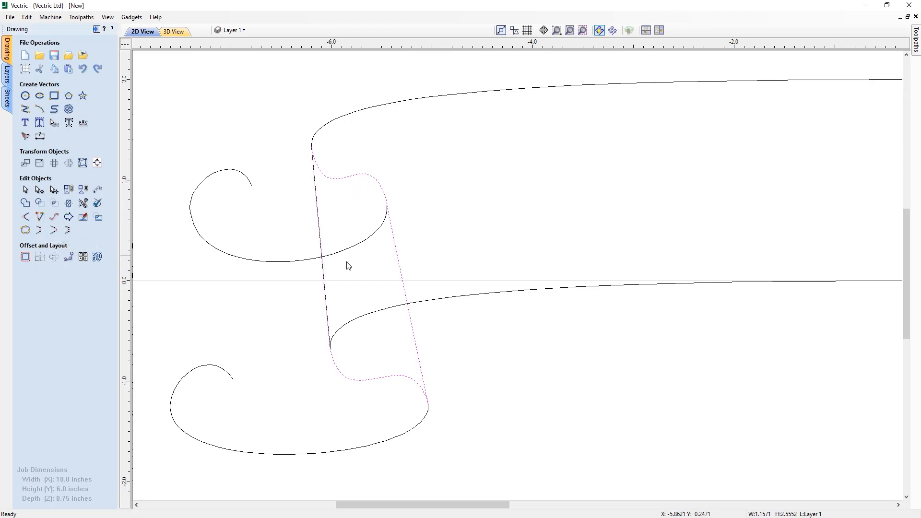
Join the long upper and lower arcs behind the fold with straight lines at both ends to form a closed section.
click(296, 262)
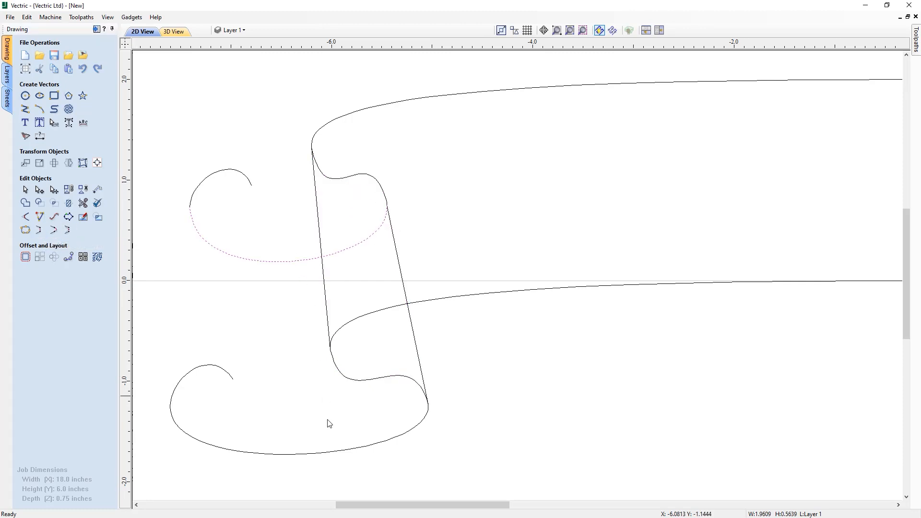
shift+click(322, 454)
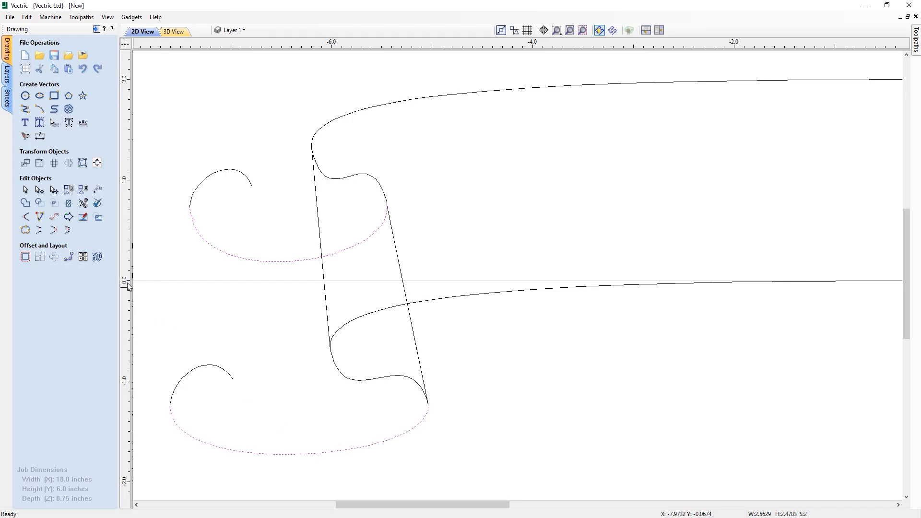
click(41, 230)
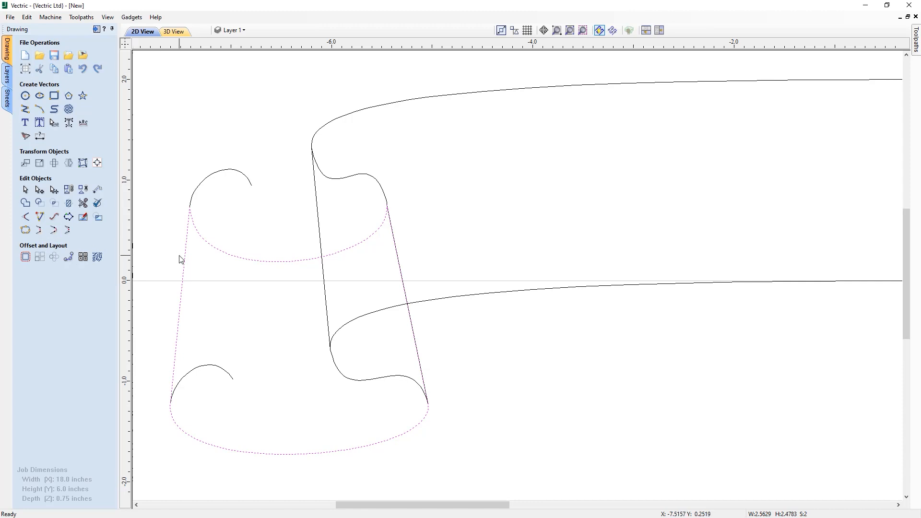
click(221, 272)
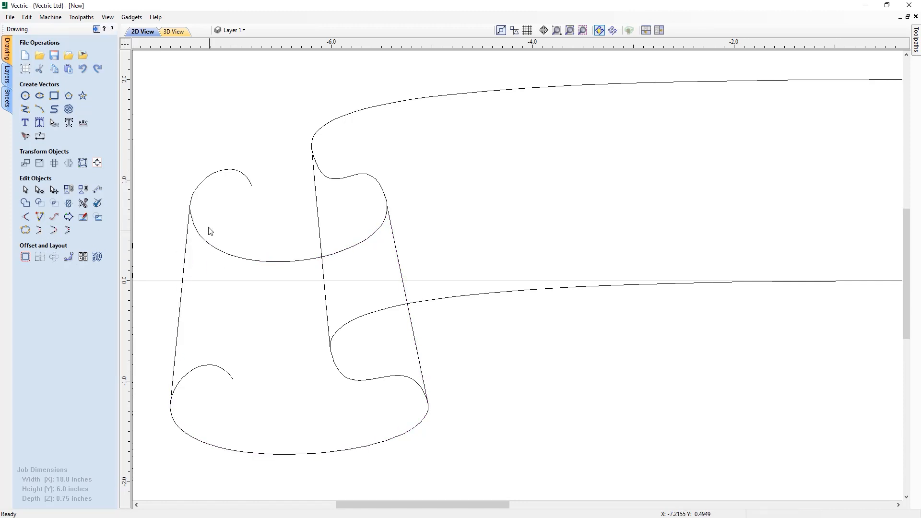
Try to join the upper and lower curl end pieces with a straight line.
click(242, 176)
shift+click(226, 375)
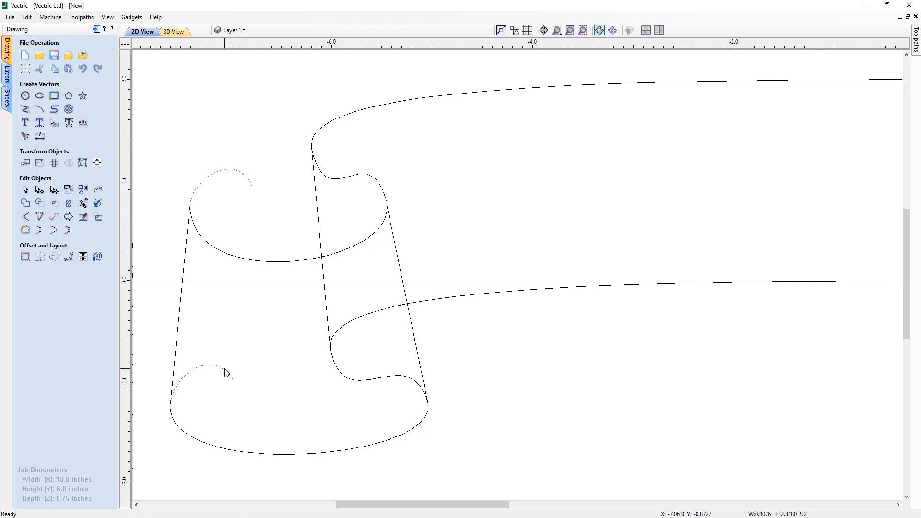
click(40, 231)
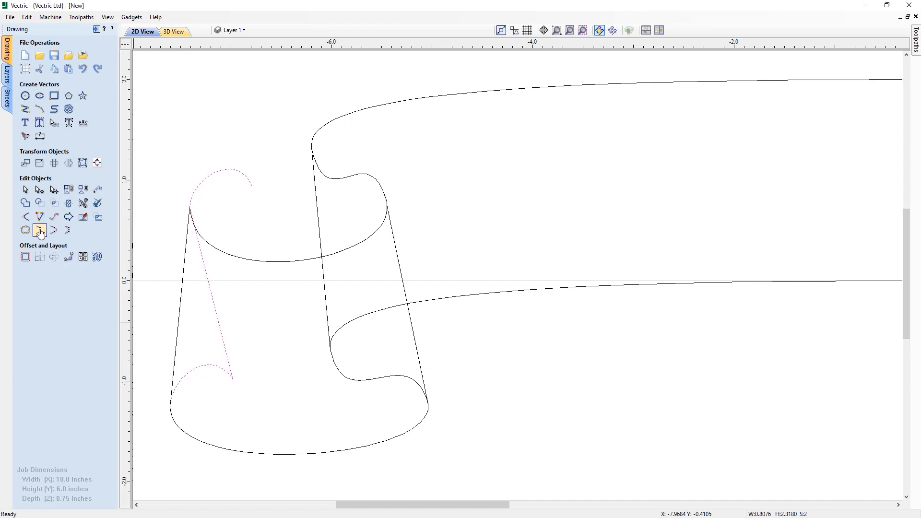
key(ctrl+z)
Draw a straight line from the free tip of the upper curl to the free tip of the lower curl.
click(25, 109)
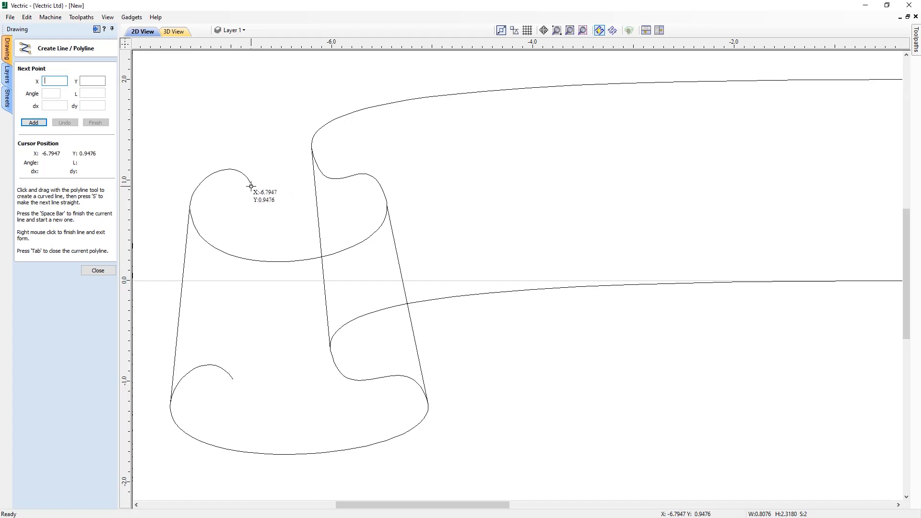
click(252, 186)
click(234, 379)
right_click(235, 378)
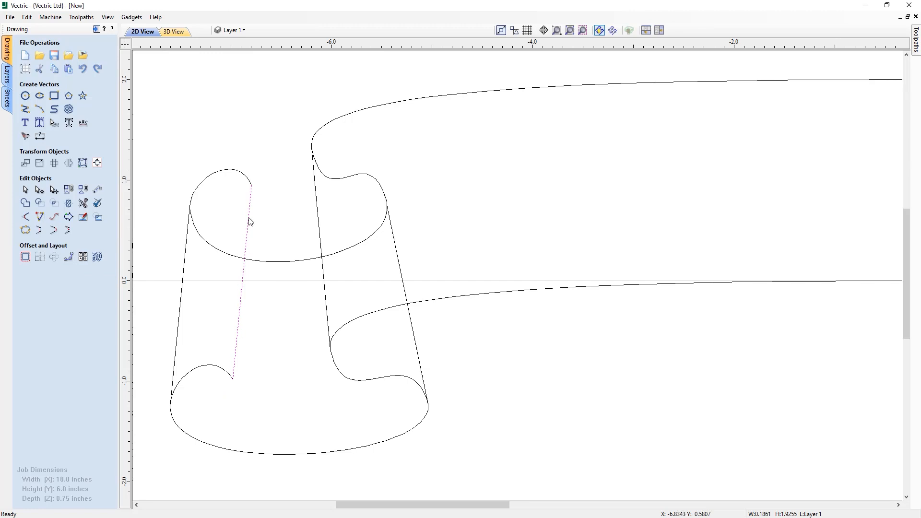
Join the new line with both curl pieces and close the curl section's remaining side with a straight line.
shift+click(246, 177)
shift+click(222, 370)
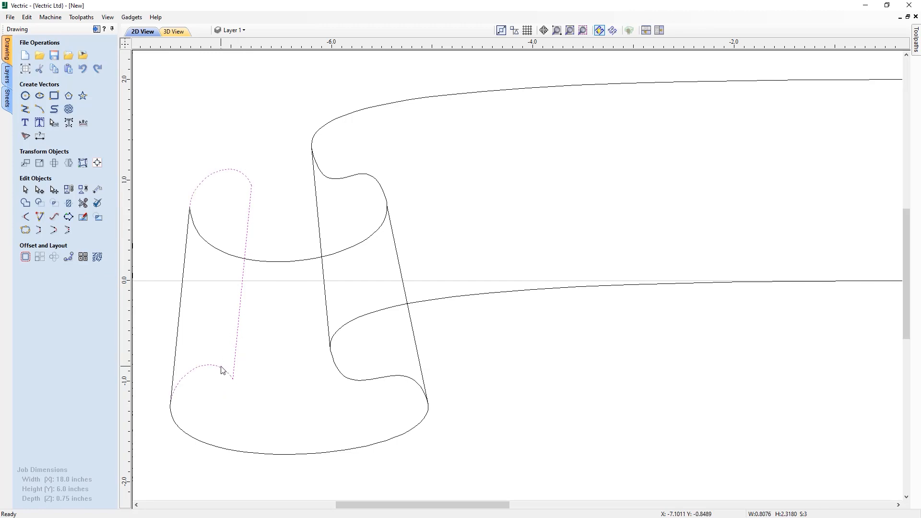
click(24, 230)
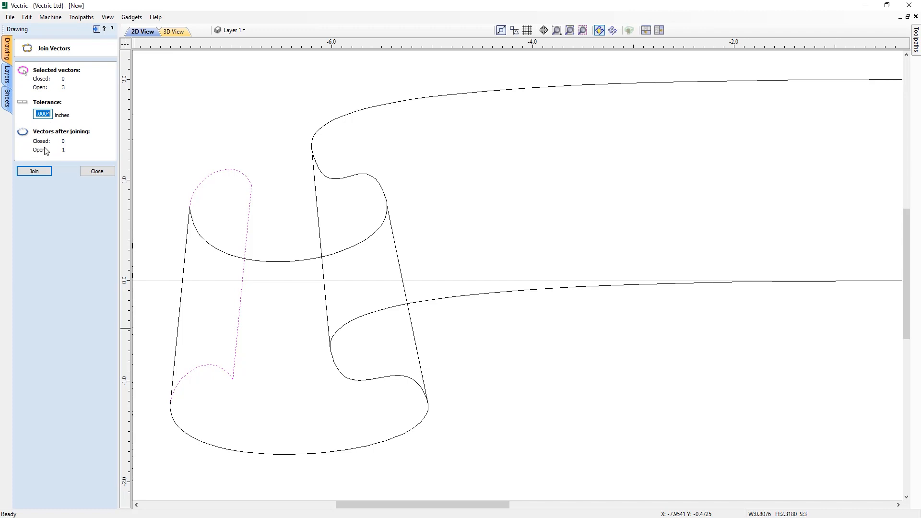
click(41, 171)
click(101, 173)
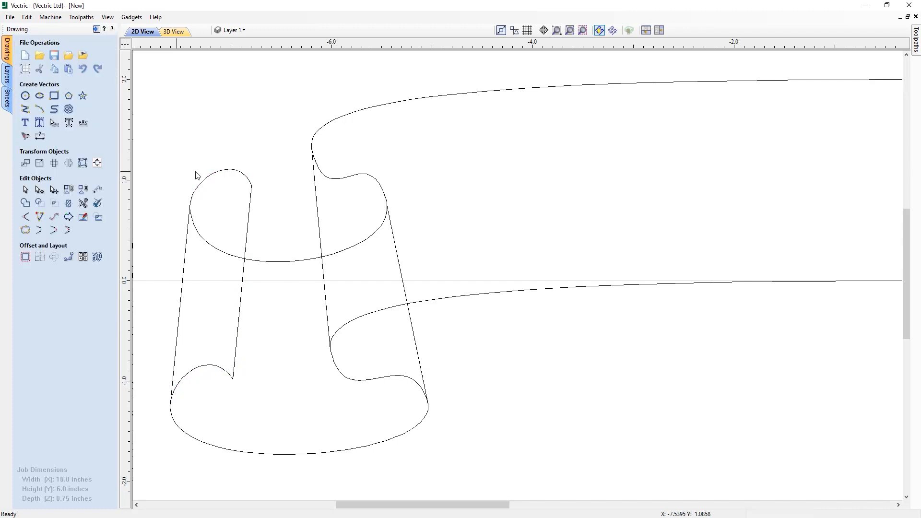
click(250, 203)
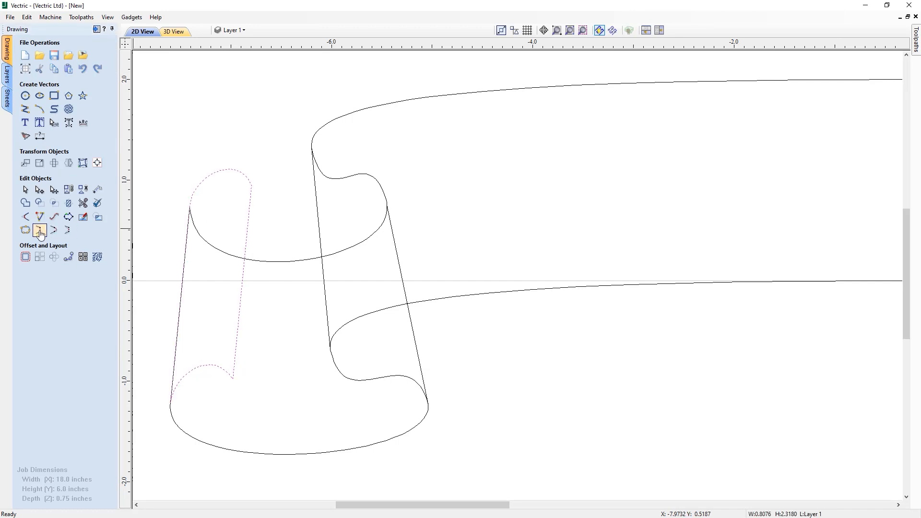
click(284, 212)
scroll(289, 213, down, 2)
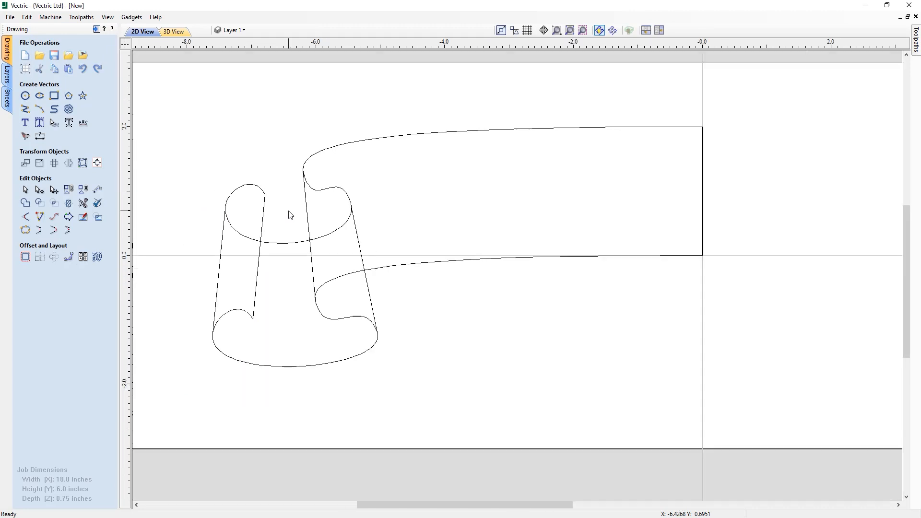
scroll(289, 214, down, 2)
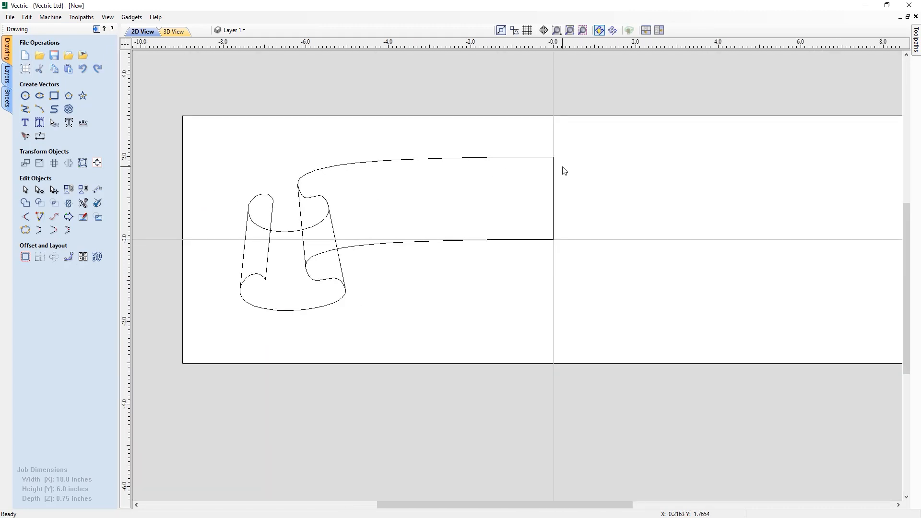
Inspect the two corner nodes at the main banner section's straight end and their Bezier handles, without changing the shape.
scroll(556, 165, up, 1)
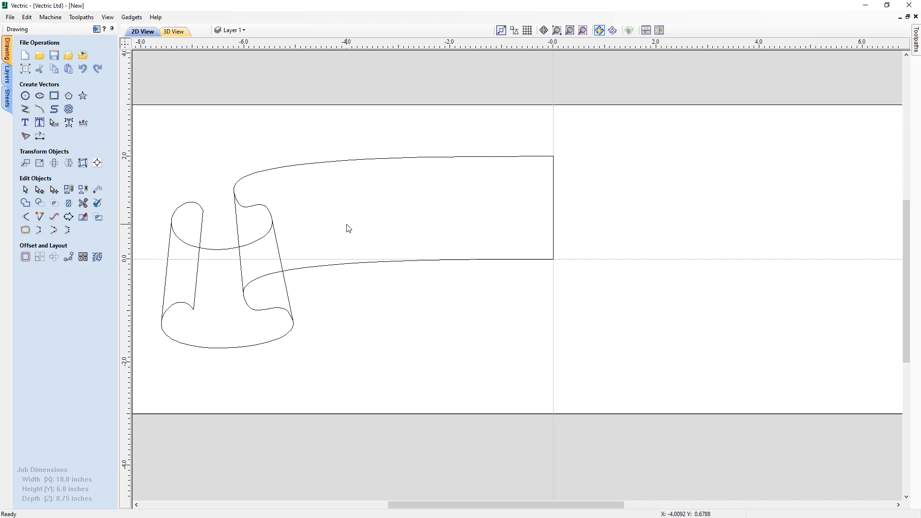
scroll(556, 166, up, 5)
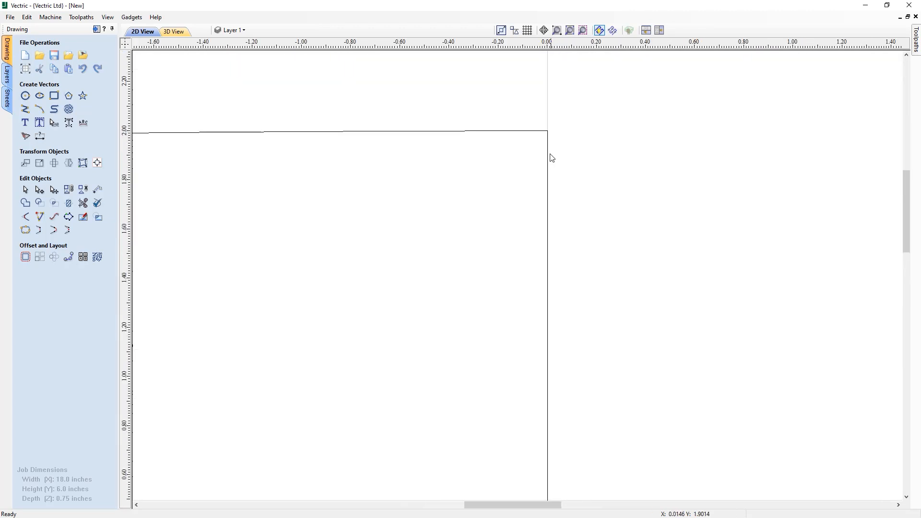
click(548, 135)
scroll(543, 144, down, 1)
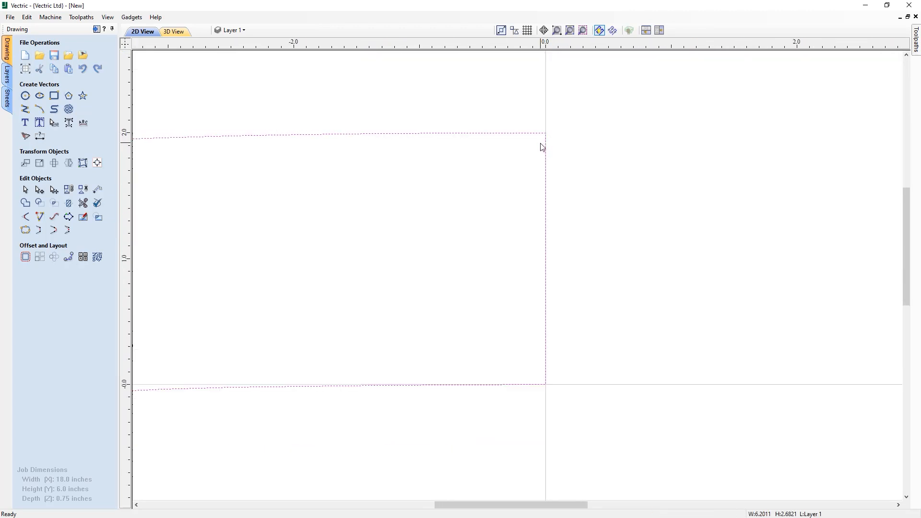
key(n)
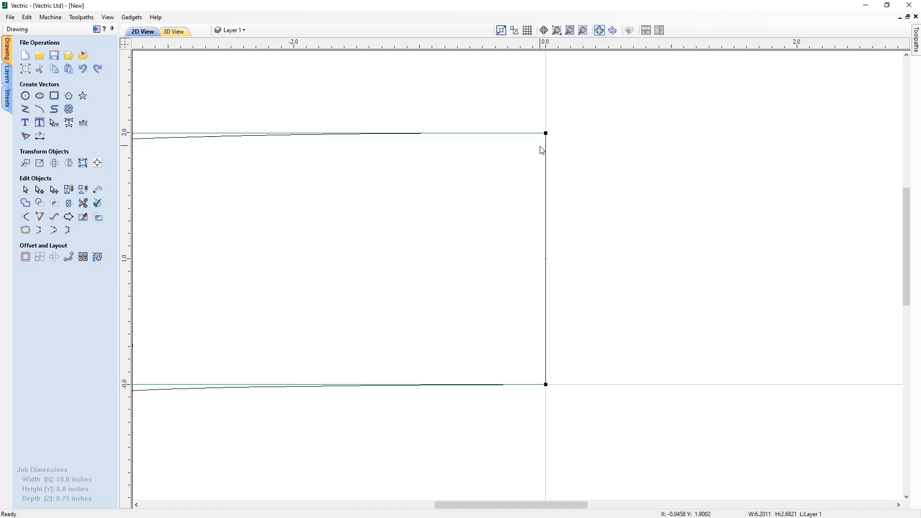
scroll(542, 149, up, 1)
drag(539, 119, 580, 463)
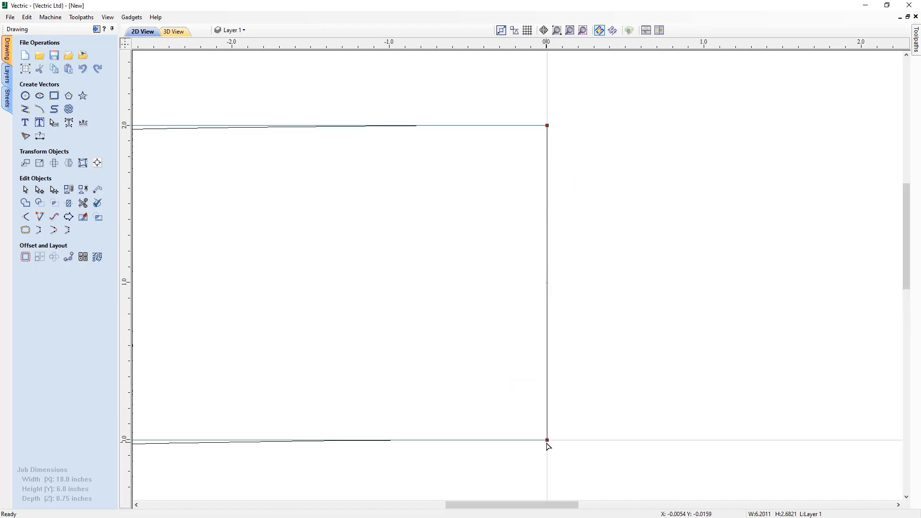
scroll(547, 442, up, 5)
scroll(552, 439, down, 4)
scroll(552, 439, down, 6)
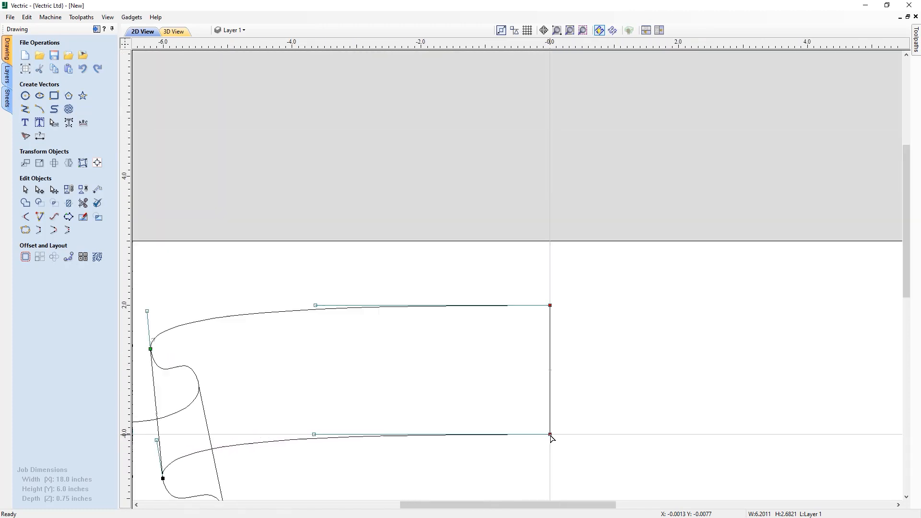
scroll(551, 438, down, 1)
drag(909, 256, 906, 283)
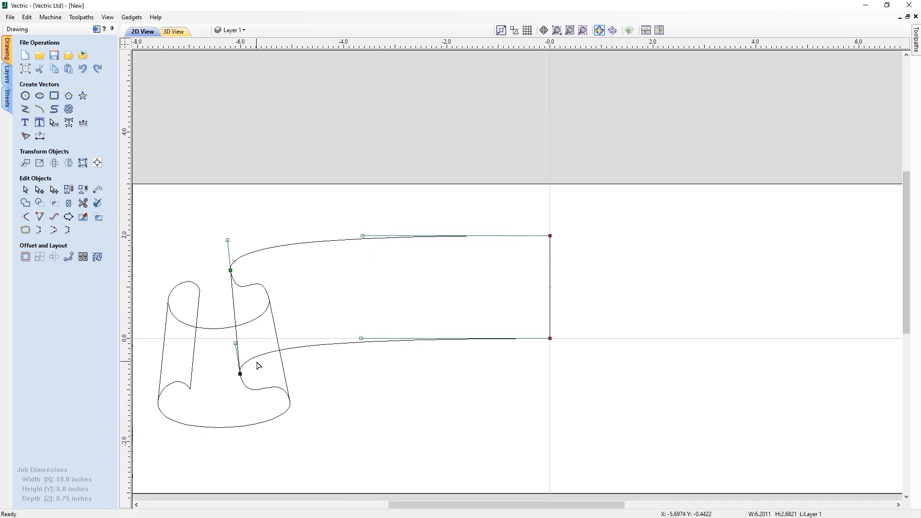
scroll(257, 366, up, 1)
scroll(258, 365, down, 1)
scroll(258, 366, down, 1)
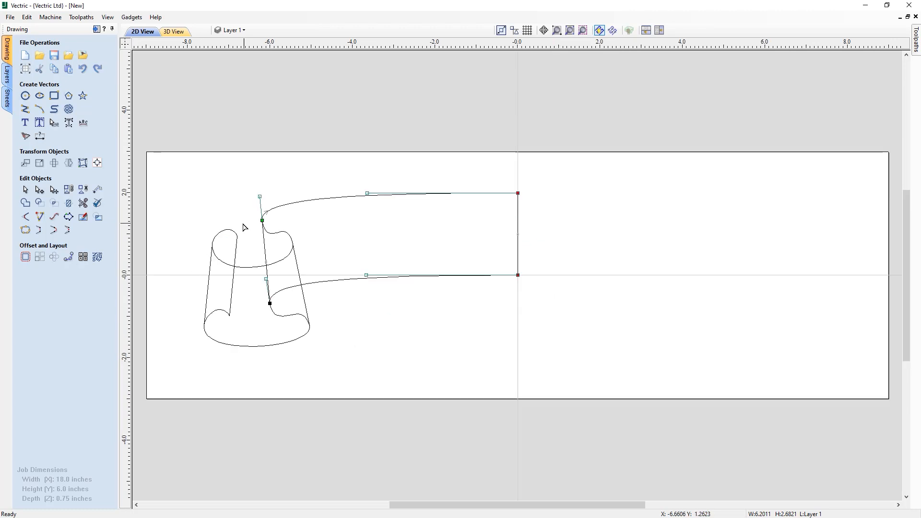
click(26, 190)
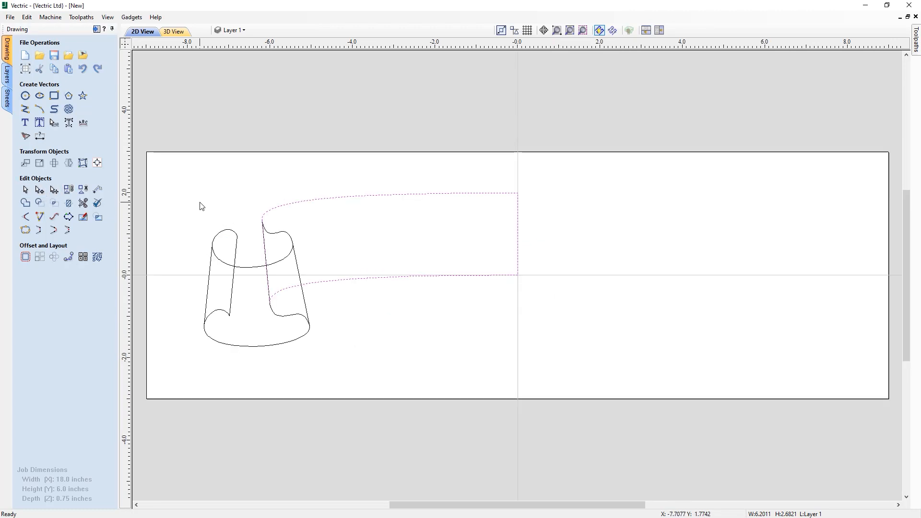
click(202, 207)
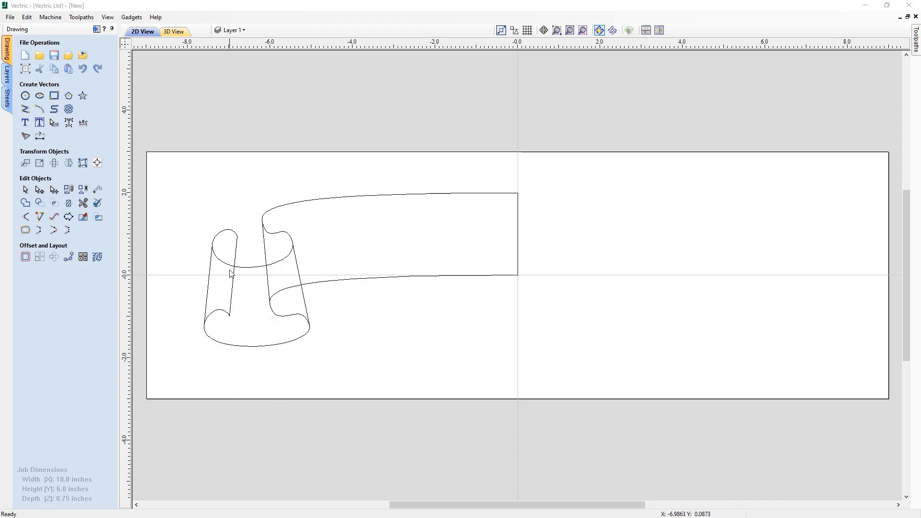
Insert a node midway along the curl section's straight free edge and convert the span below it to a Bezier.
click(233, 295)
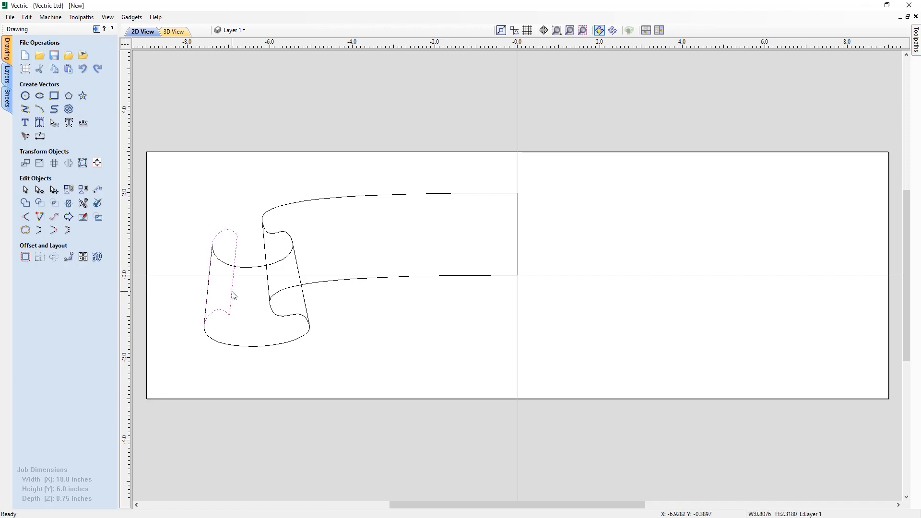
double_click(233, 295)
right_click(234, 282)
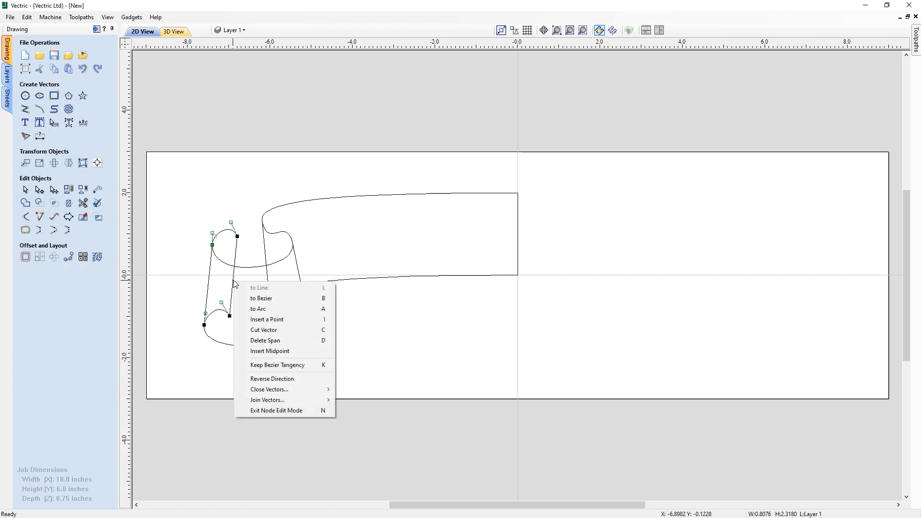
key(Escape)
double_click(234, 280)
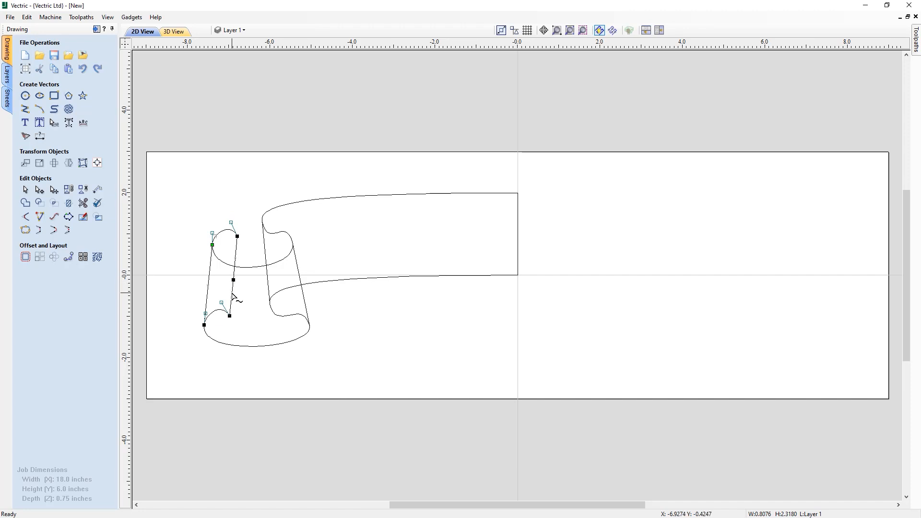
right_click(232, 296)
click(256, 311)
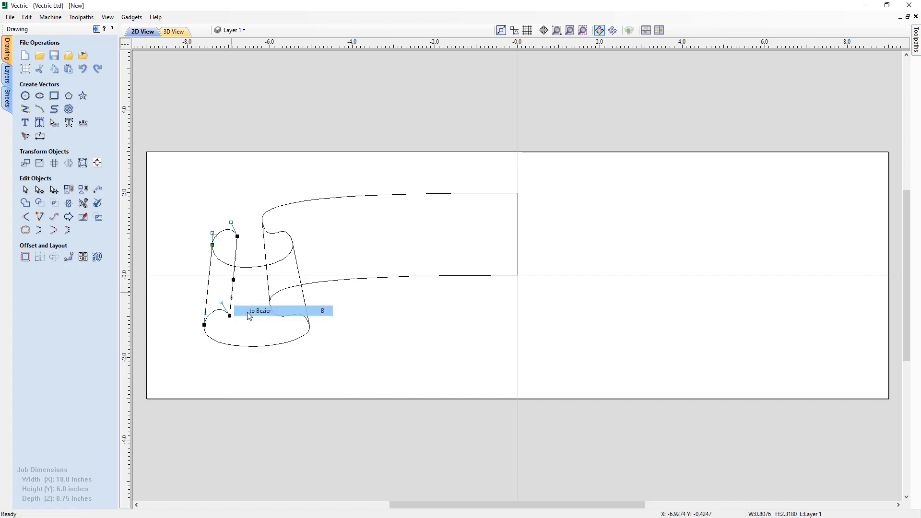
Bow the lower span of the curl's free edge toward the main banner and nudge the middle node slightly toward the curl's outer edge.
scroll(232, 298, up, 2)
scroll(232, 299, up, 2)
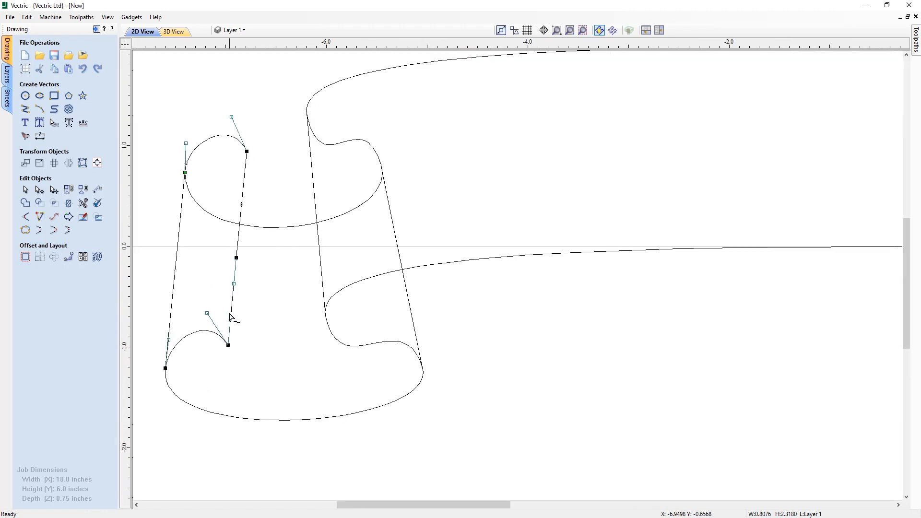
mouse_move(232, 319)
mouse_down()
mouse_move(244, 321)
mouse_move(221, 316)
mouse_move(247, 315)
mouse_up()
click(235, 257)
key(Left)
key(Left)
key(Left)
key(Left)
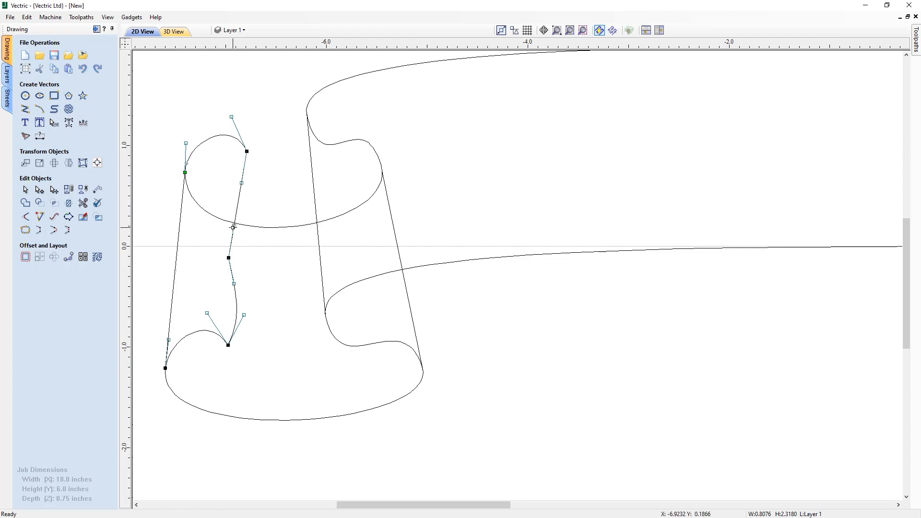
Shape the upper span of the curl's free edge into a Bezier S-curve that flows from the upper tip to the middle node.
drag(234, 225, 226, 222)
drag(242, 183, 251, 184)
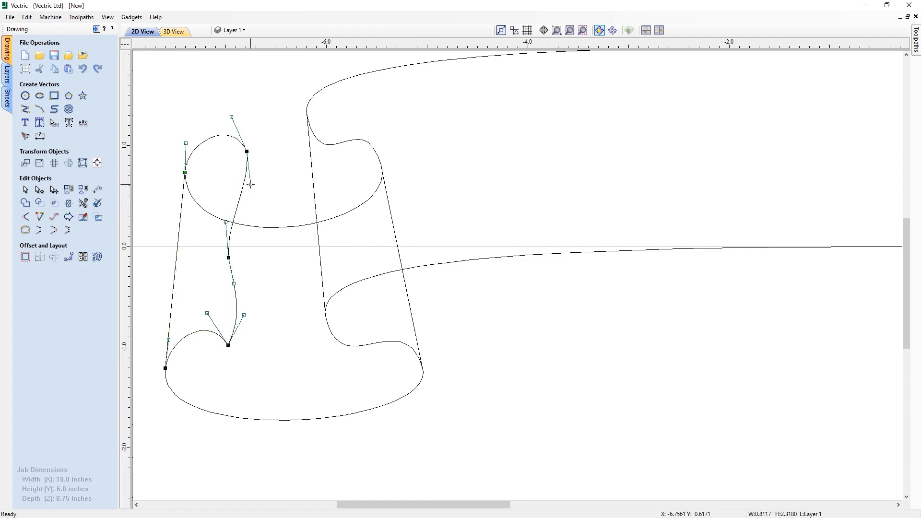
scroll(264, 243, down, 2)
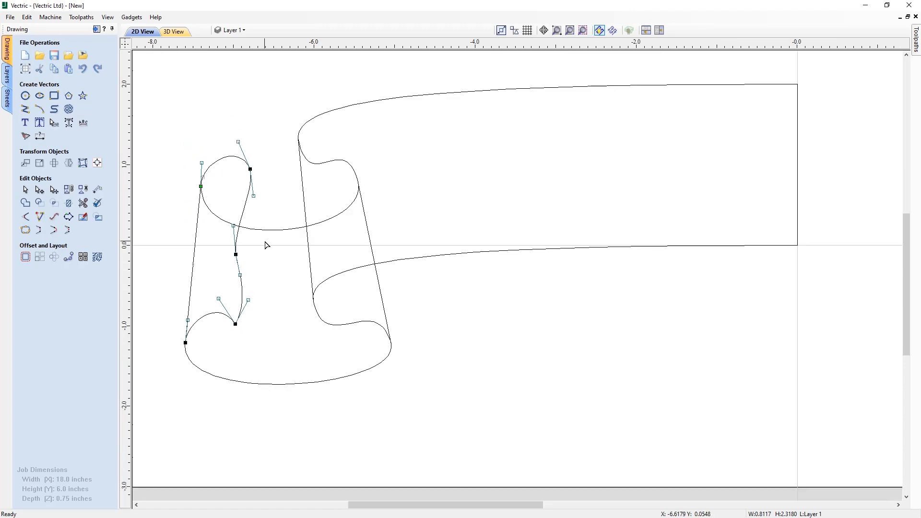
scroll(267, 245, down, 1)
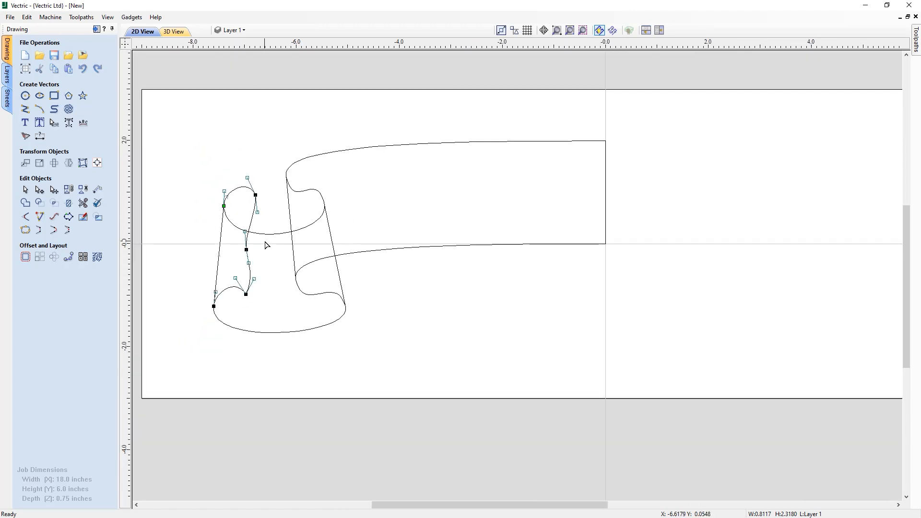
click(313, 342)
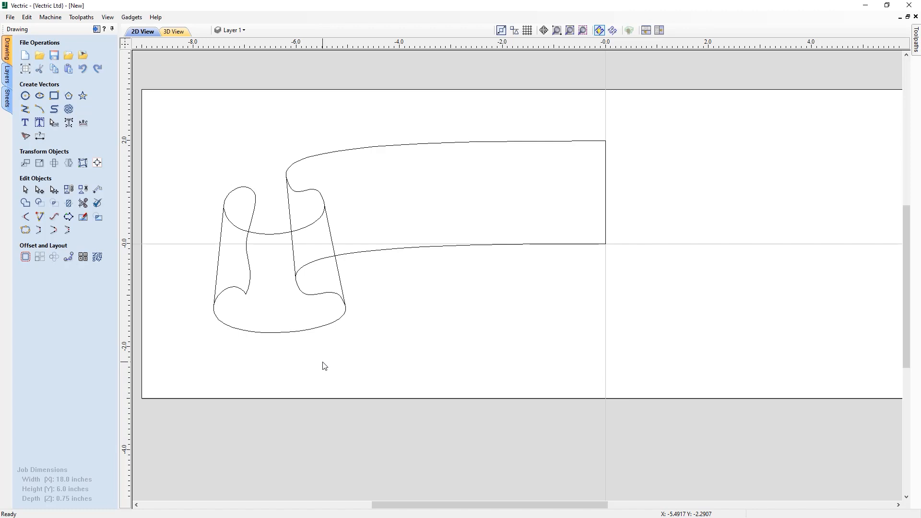
Check the curl, fold and main banner outlines by selecting the sections one after another.
scroll(323, 363, down, 1)
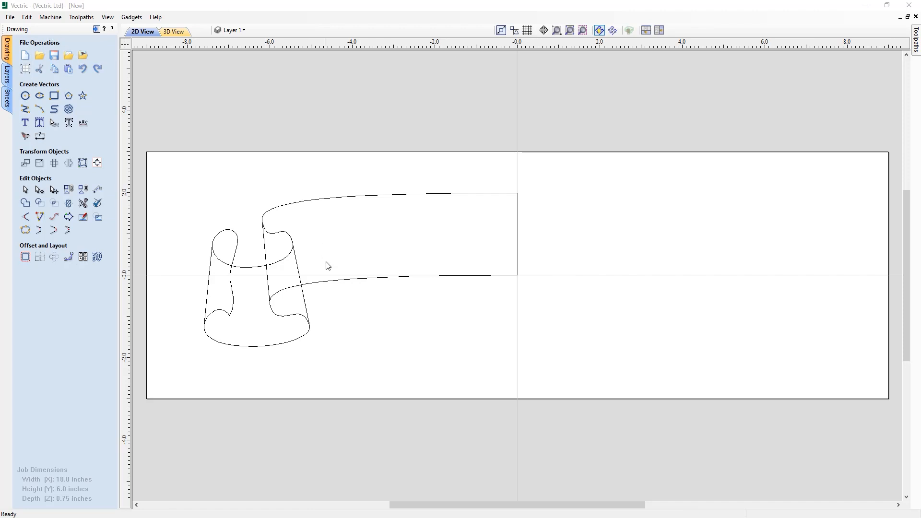
click(233, 264)
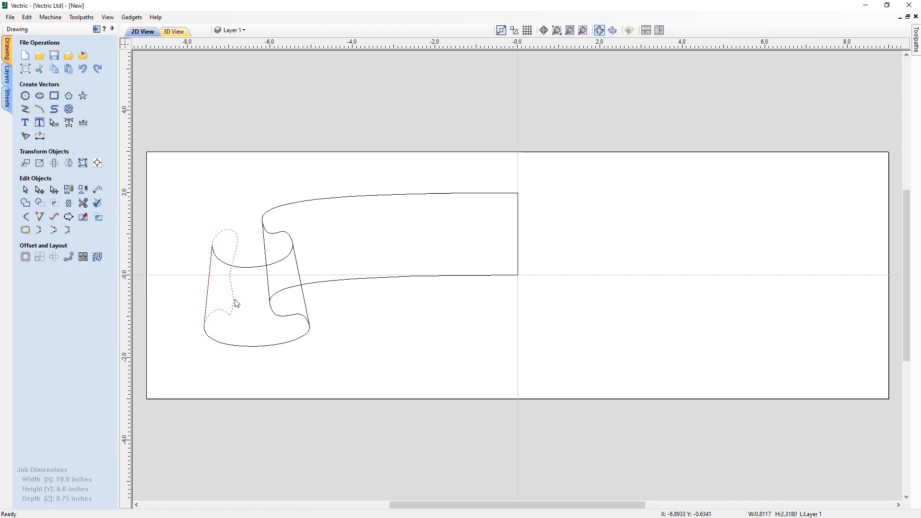
click(247, 268)
click(267, 253)
click(276, 213)
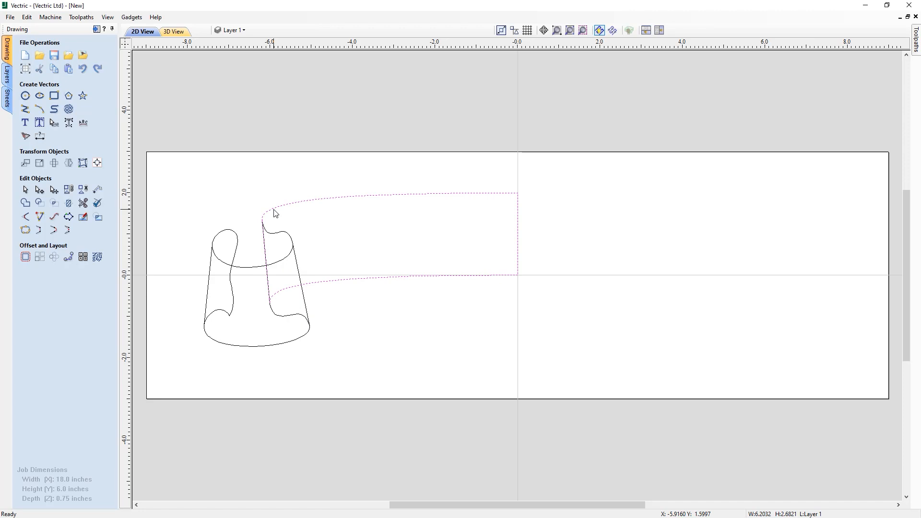
click(265, 205)
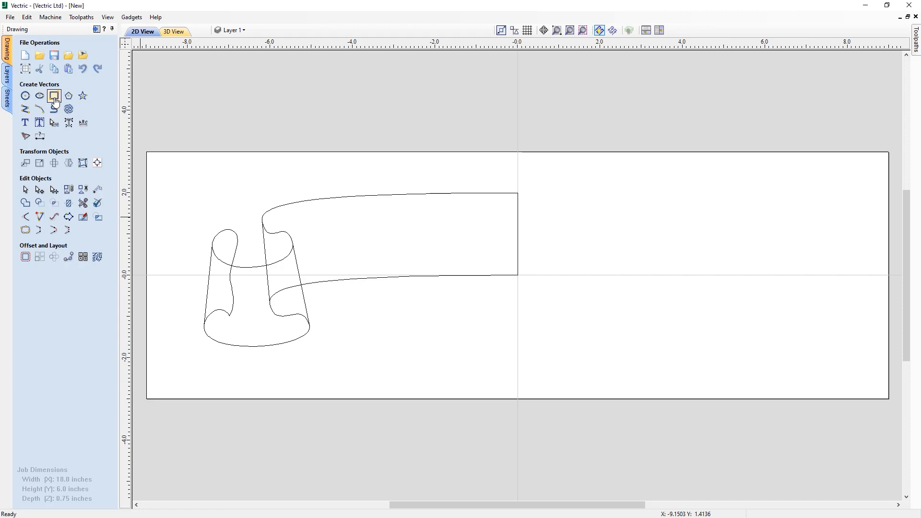
Draw a square-cornered rectangle about 5.85 by 0.5 inches below the main banner, extending left from the vertical centre line.
click(54, 96)
drag(518, 363, 277, 383)
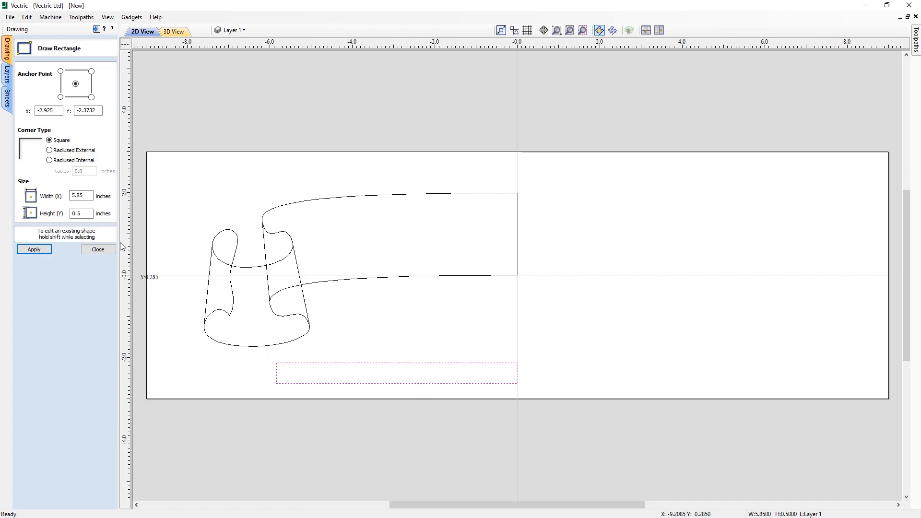
click(89, 250)
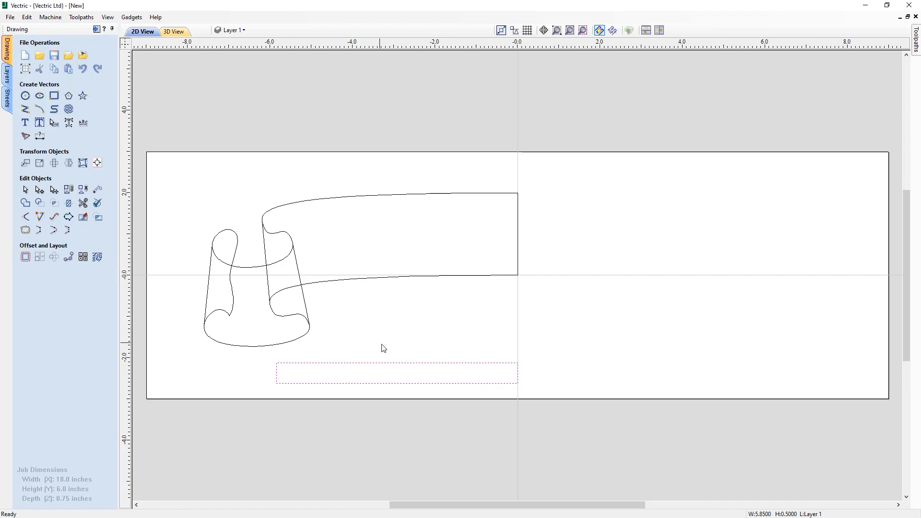
click(387, 350)
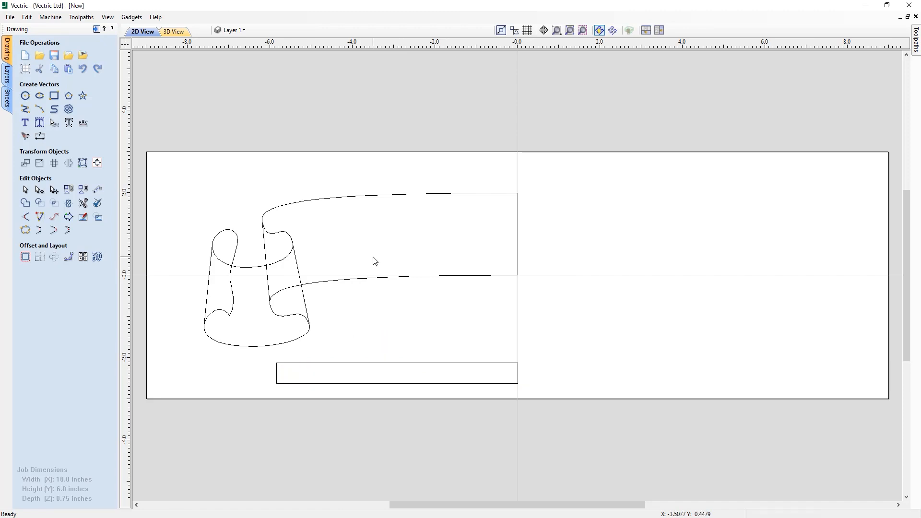
Place horizontal guidelines along the rectangle's lower and upper edges.
drag(310, 46, 277, 383)
drag(305, 66, 278, 363)
click(266, 254)
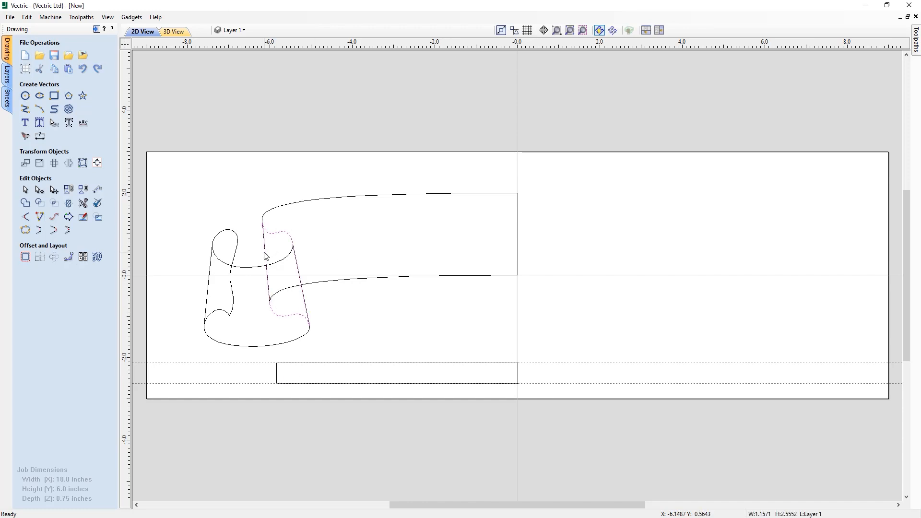
click(270, 212)
click(271, 209)
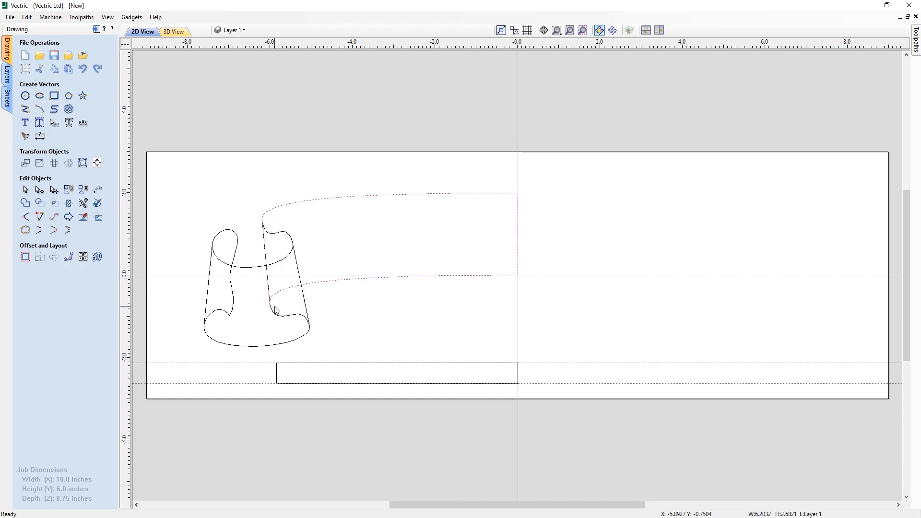
Delete the rectangle's bottom span and convert its top span to a Bezier curve.
click(277, 378)
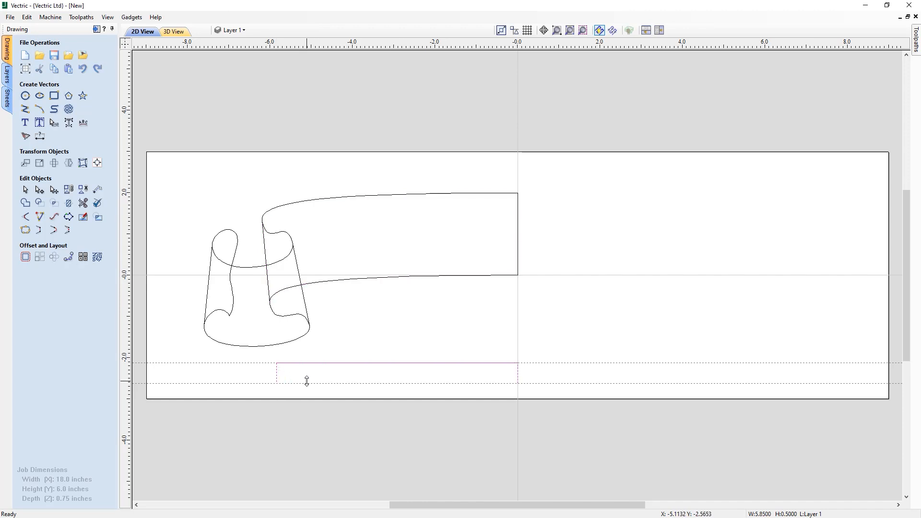
click(333, 377)
right_click(336, 386)
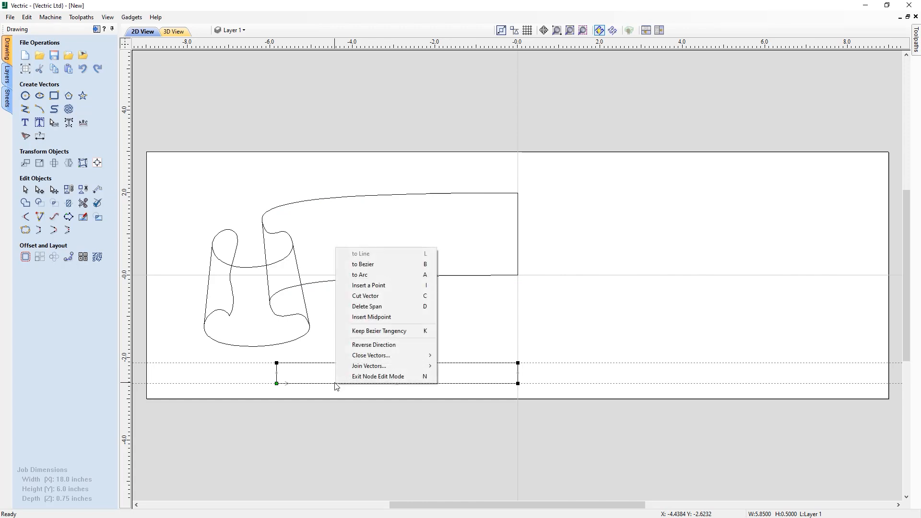
click(365, 307)
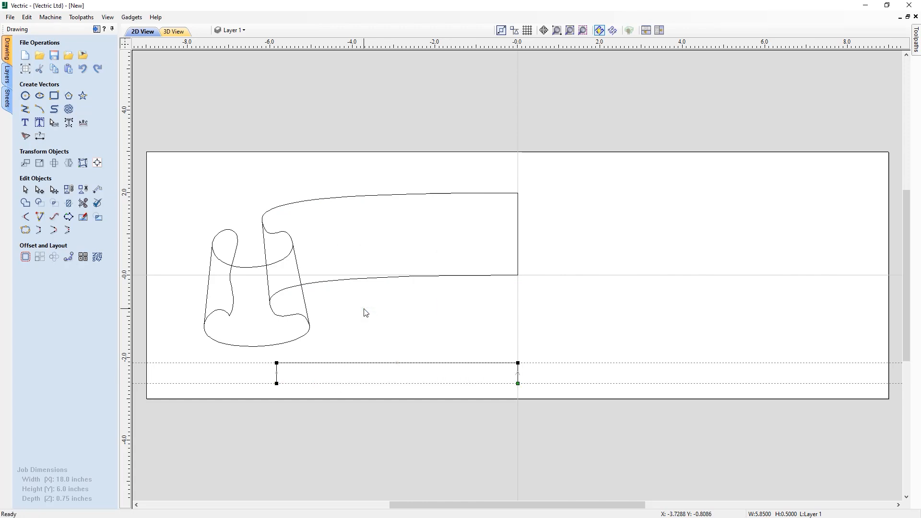
right_click(355, 365)
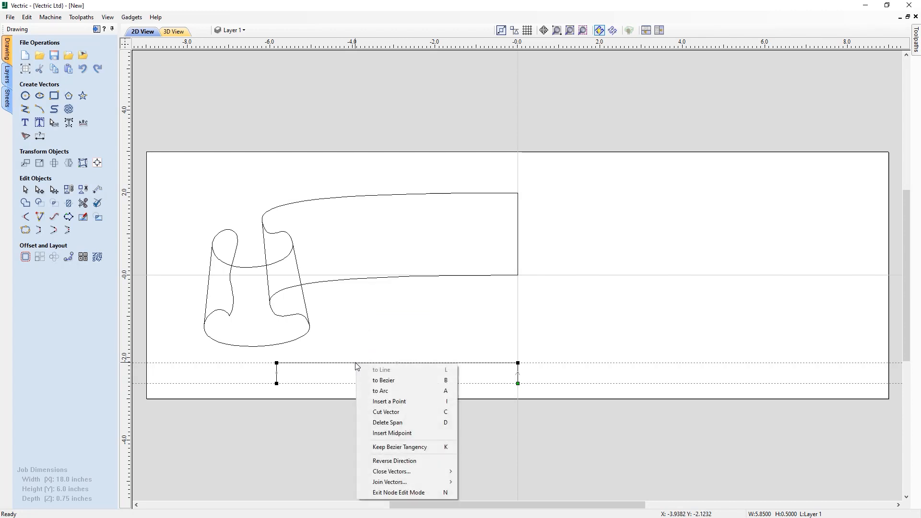
click(385, 381)
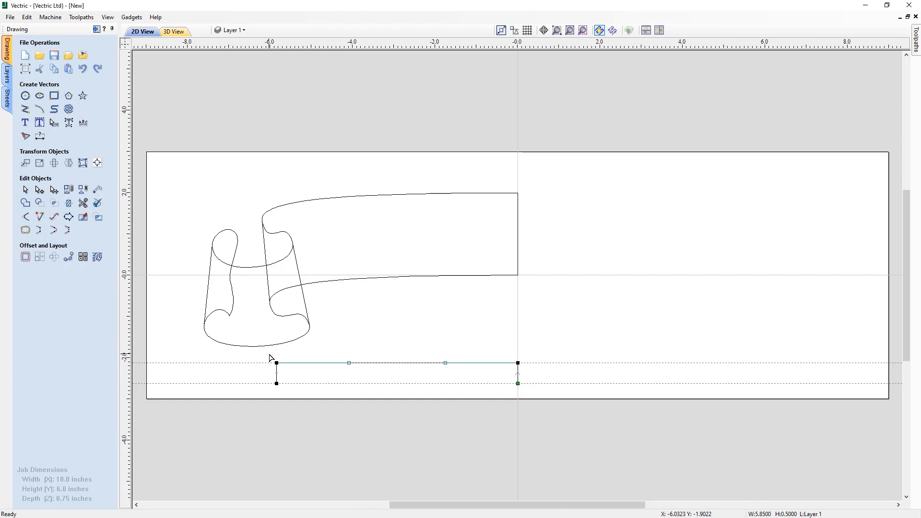
Lower the profile's upper-left corner node slightly and shift the nearest Bezier handle left until it sits close to that corner.
key(Down)
key(Down)
key(Down)
key(Left)
key(Left)
key(Left)
key(Left)
key(Left)
key(Left)
key(Left)
key(Left)
key(Left)
key(Left)
key(Left)
key(Left)
key(Left)
Shift the top span's other Bezier handle left to about X -3.9 so the profile rounds down only near its left end.
drag(422, 349, 455, 379)
key(Left)
key(Left)
key(Left)
key(Left)
key(Left)
key(Left)
key(Left)
key(Left)
key(Left)
key(Left)
key(Left)
key(Left)
key(Left)
key(Left)
key(Left)
key(Left)
key(Left)
key(Left)
key(Left)
key(Left)
key(Left)
scroll(287, 371, up, 5)
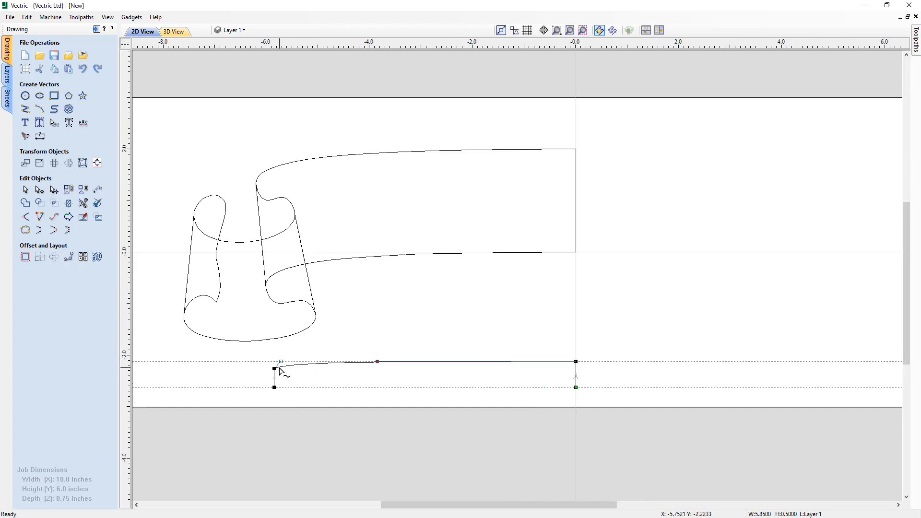
Lower the profile's upper-left corner node slightly and shift its Bezier handle left until it sits almost directly above the corner.
key(Down)
drag(267, 371, 293, 361)
key(Down)
key(Left)
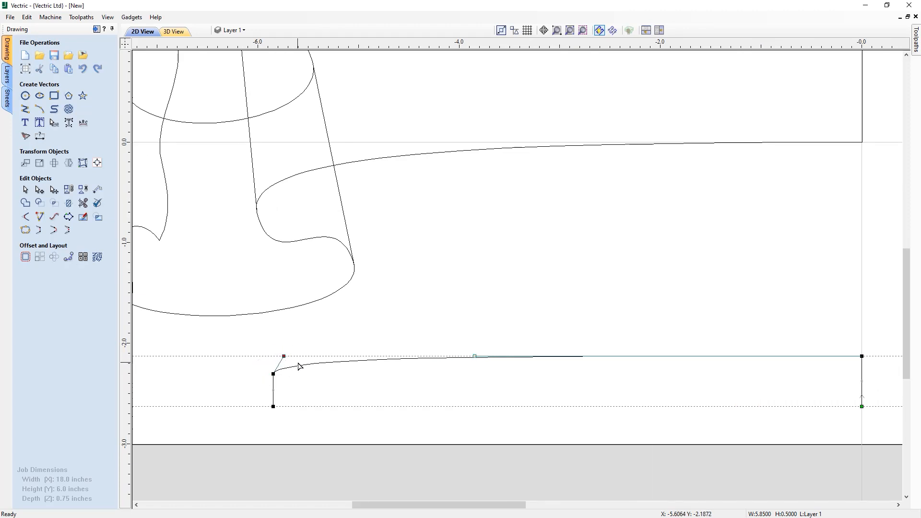
key(Left)
key(Left)
key(Left)
scroll(274, 357, up, 5)
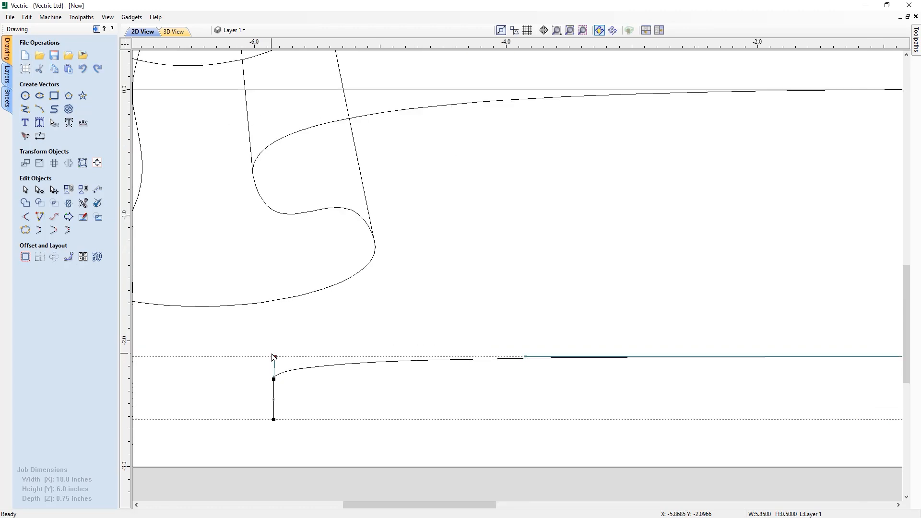
key(Left)
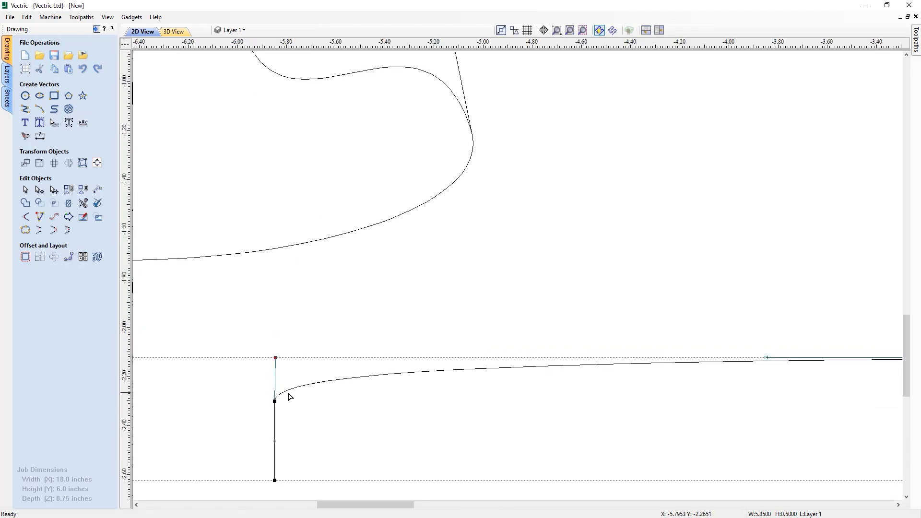
Examine the rounded left end of the long profile and how it compares with the banner section above it.
scroll(288, 396, down, 7)
scroll(474, 416, down, 2)
scroll(464, 415, up, 3)
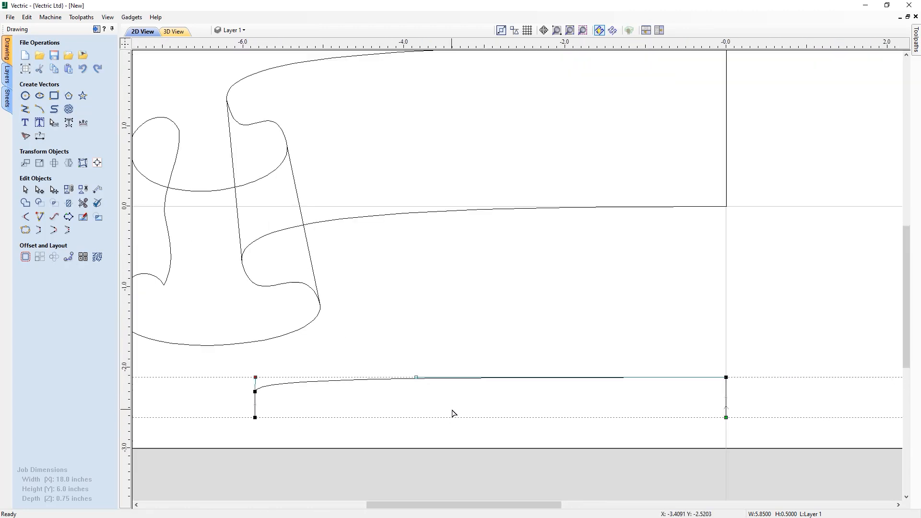
scroll(421, 384, up, 2)
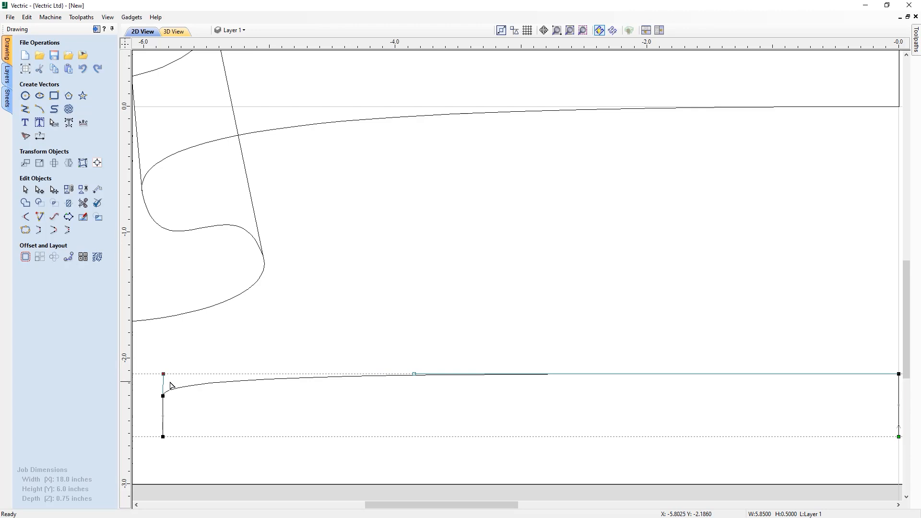
scroll(168, 373, down, 4)
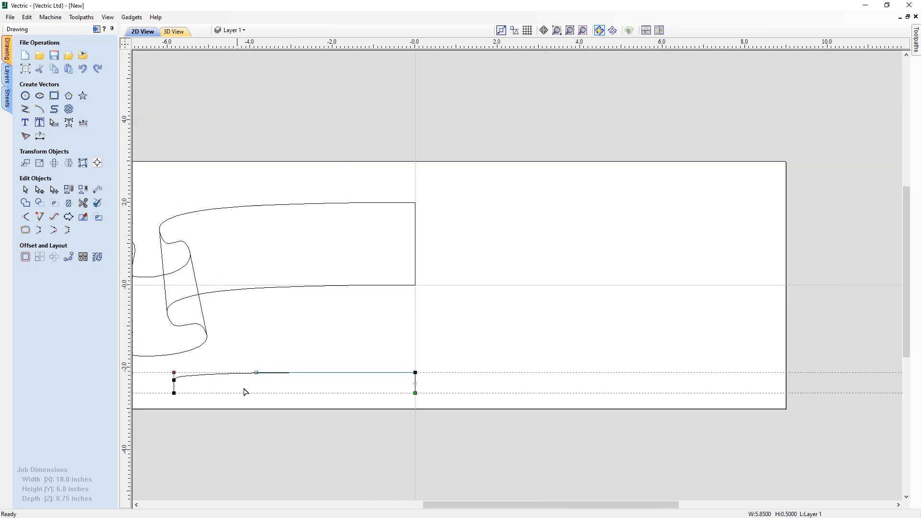
key(F6)
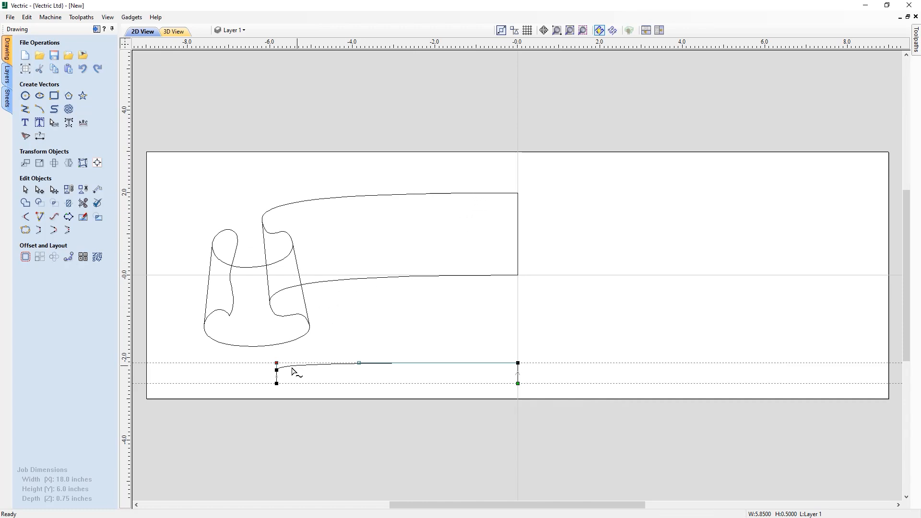
scroll(291, 372, up, 1)
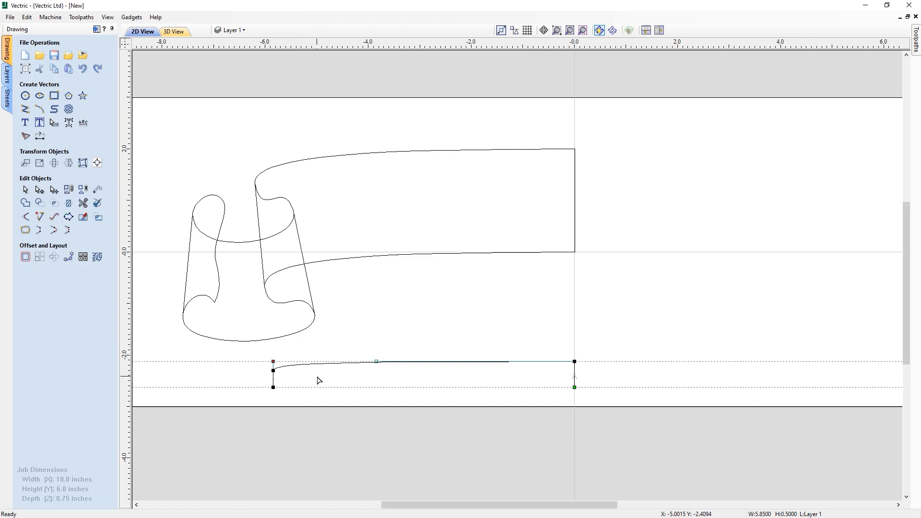
scroll(318, 381, up, 1)
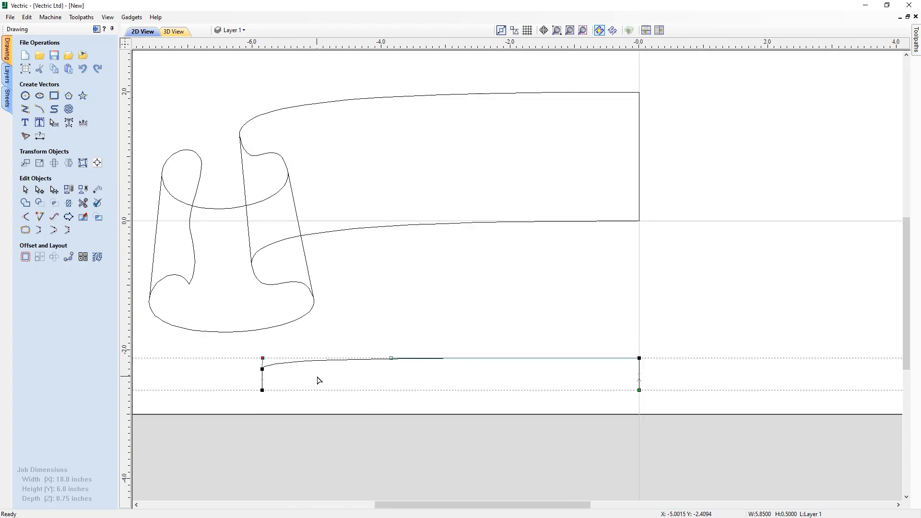
Make a copy of the long profile narrowed to about 0.86 in wide, keeping its left end in place, for the fold section.
click(317, 380)
click(277, 367)
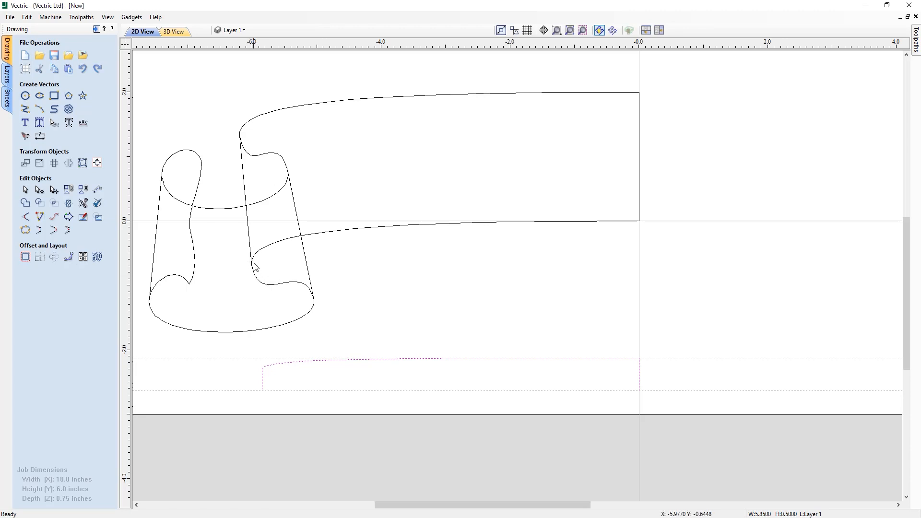
click(308, 263)
click(256, 155)
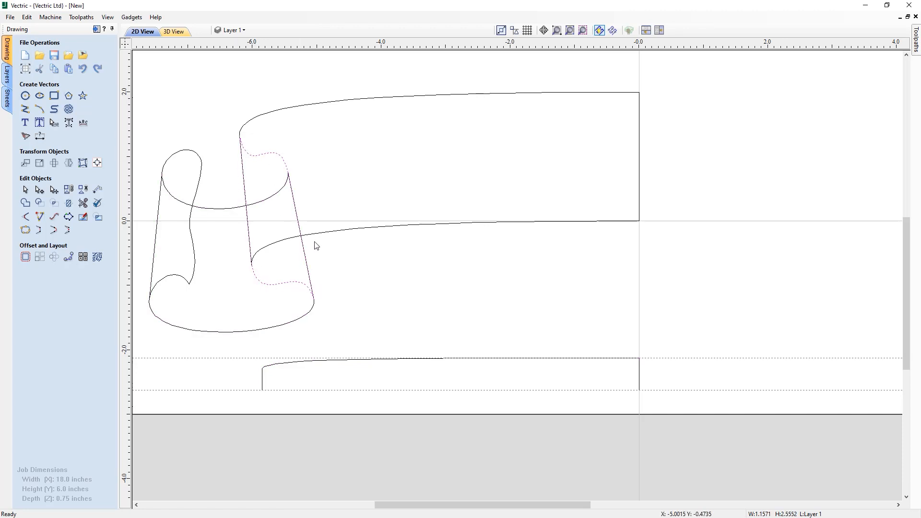
click(263, 368)
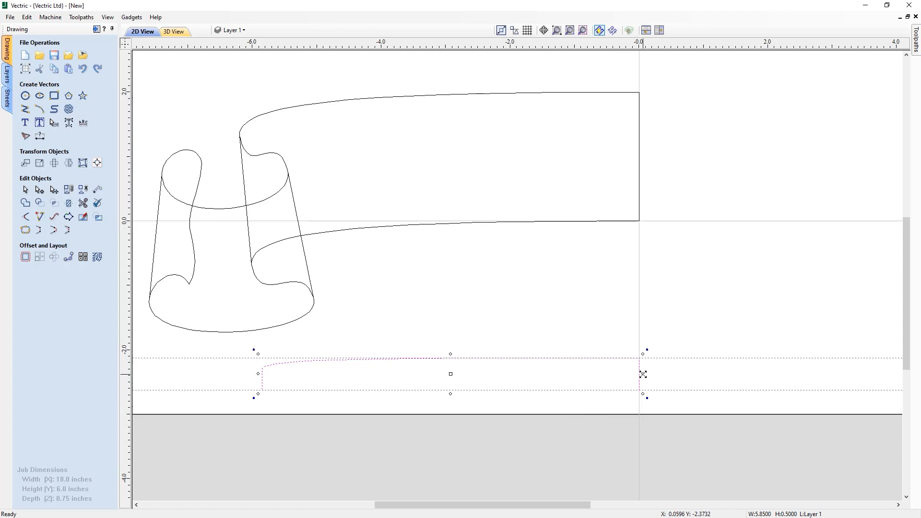
drag(643, 373, 318, 373)
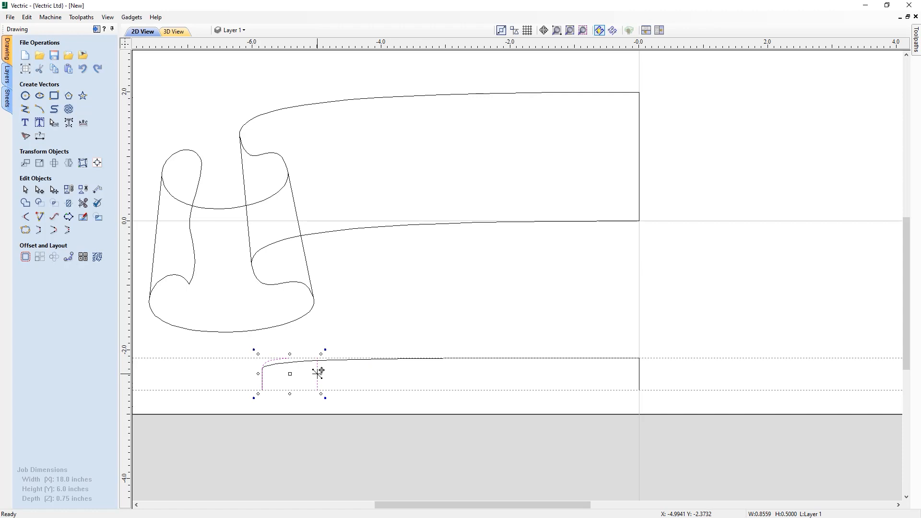
Pull the left Bezier handle of the narrow profile's top curve down just below the lower guideline to form a dip.
double_click(318, 372)
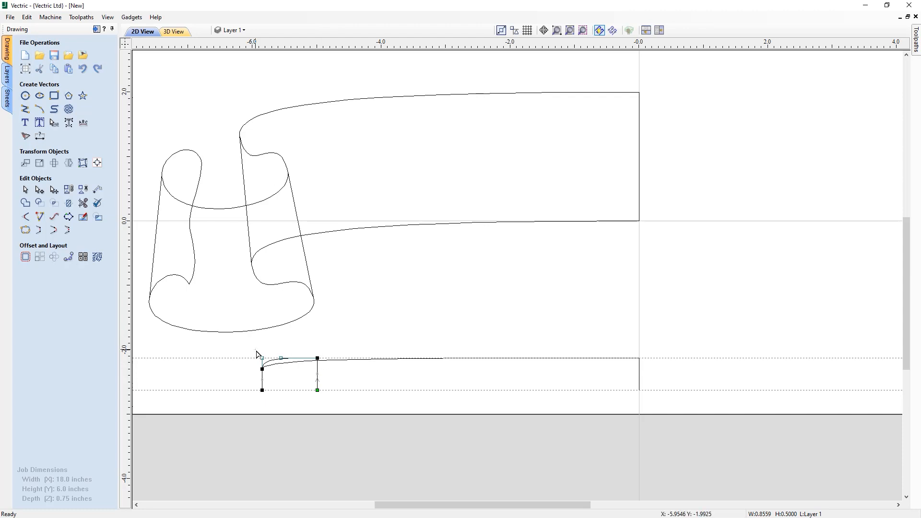
drag(262, 358, 275, 392)
scroll(290, 391, up, 3)
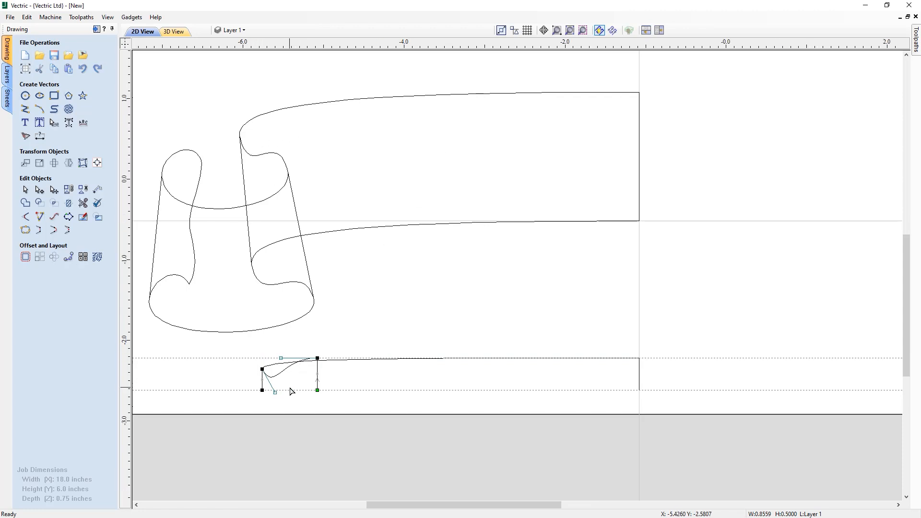
Lower the narrow profile's upper-right corner node together with its Bezier handle until they sit below the long profile's curve.
scroll(291, 391, up, 1)
drag(257, 293, 383, 347)
key(Down)
key(Down)
key(Down)
key(Down)
key(Down)
key(Down)
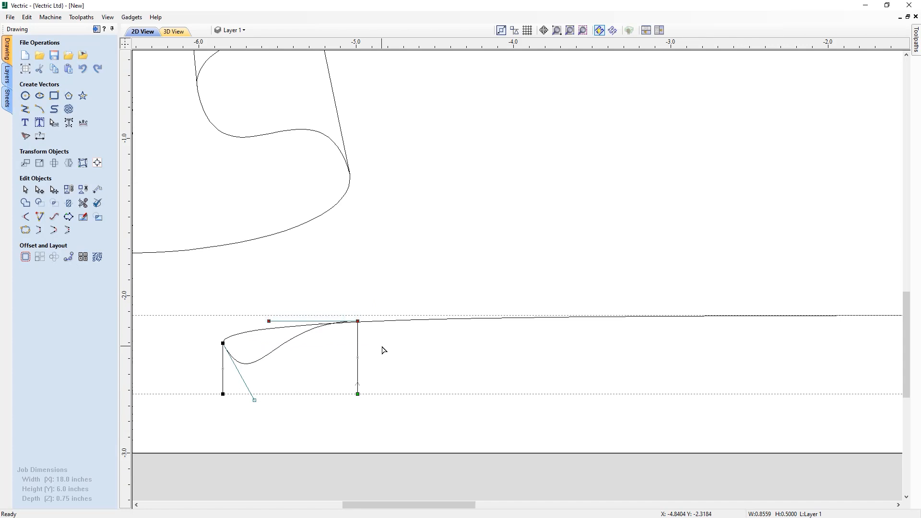
key(Down)
key(Down)
key(Down)
key(Down)
key(Down)
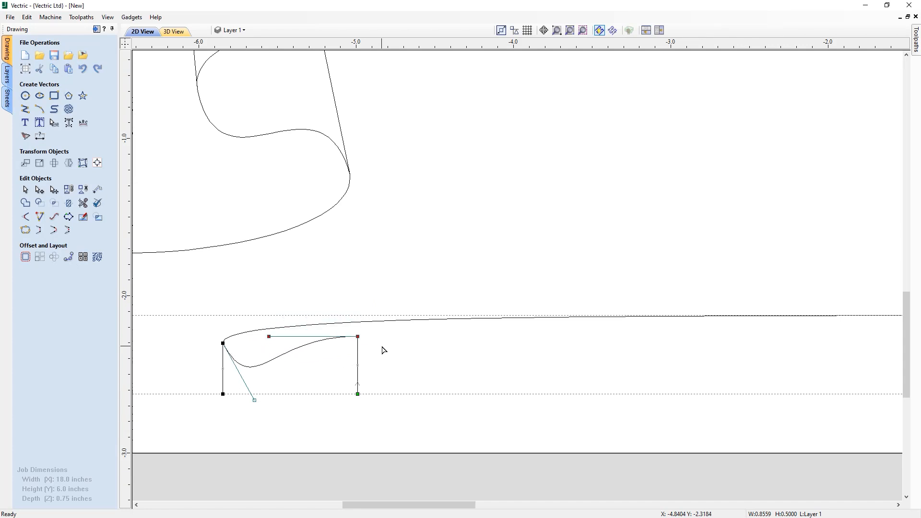
Raise the narrow profile's right-hand handle above the upper guideline and extend the left-hand one slightly, shaping an S-curve that crests near the right end.
drag(250, 310, 333, 315)
mouse_move(254, 400)
mouse_down()
mouse_move(278, 415)
mouse_move(262, 406)
mouse_up()
drag(331, 315, 306, 310)
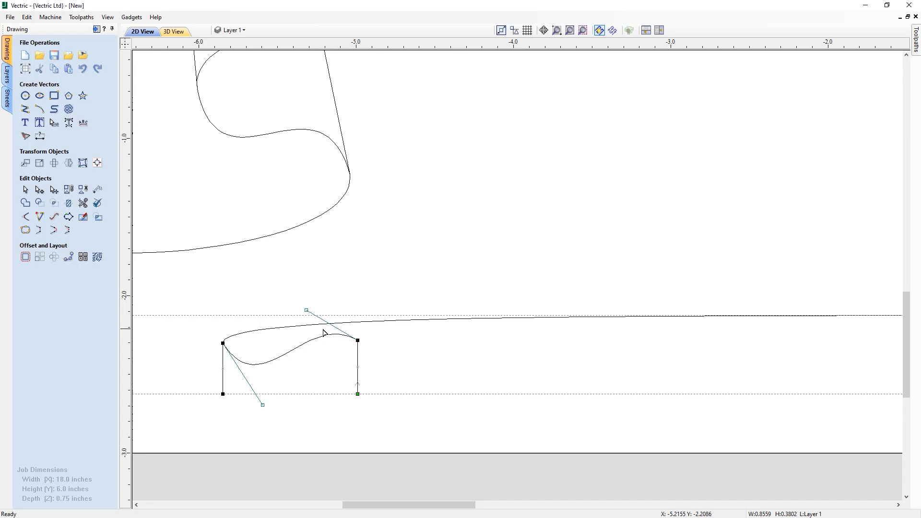
scroll(324, 333, down, 4)
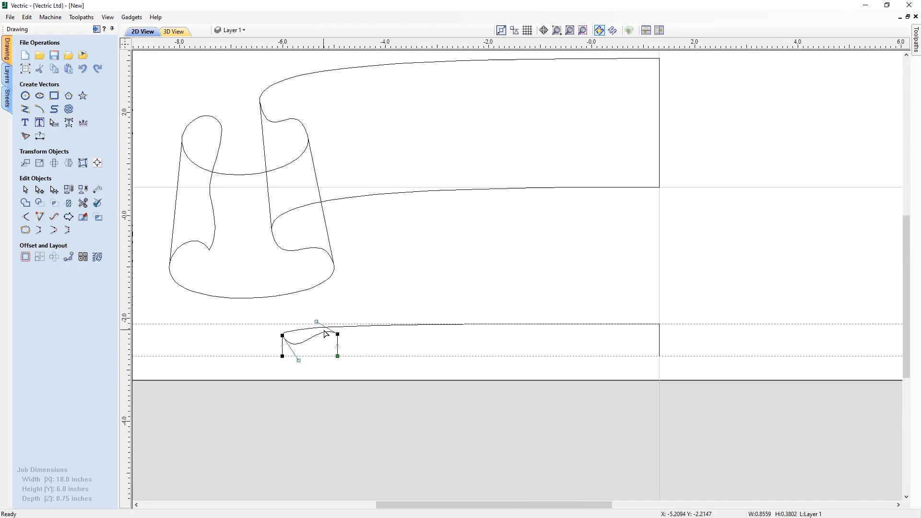
scroll(340, 335, up, 3)
drag(346, 326, 370, 354)
click(310, 309)
scroll(355, 336, down, 3)
scroll(277, 349, up, 1)
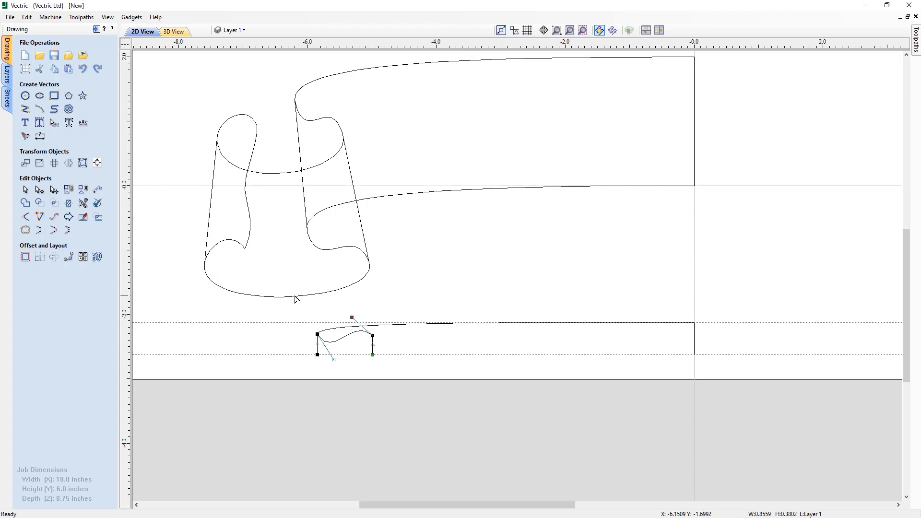
key(Escape)
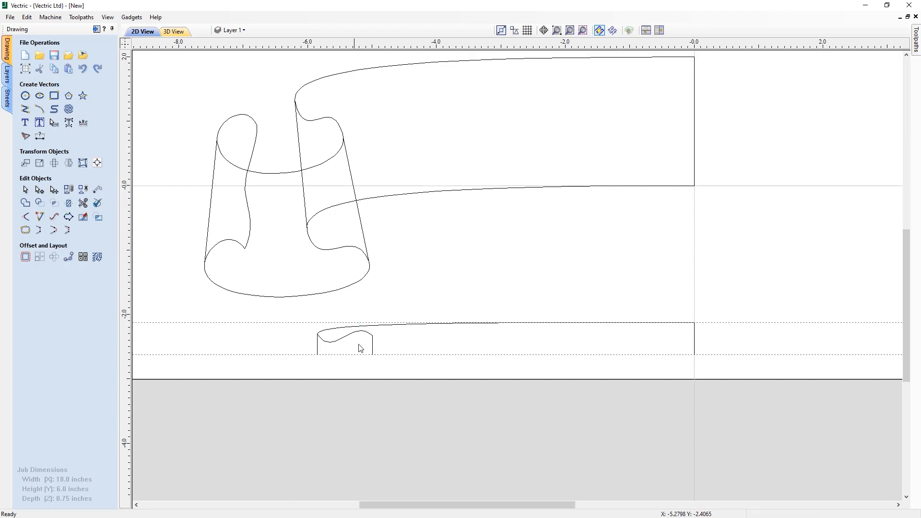
Make a copy of the S-shaped profile stretched left to about 2.62 in wide, keeping its right end in place.
click(374, 347)
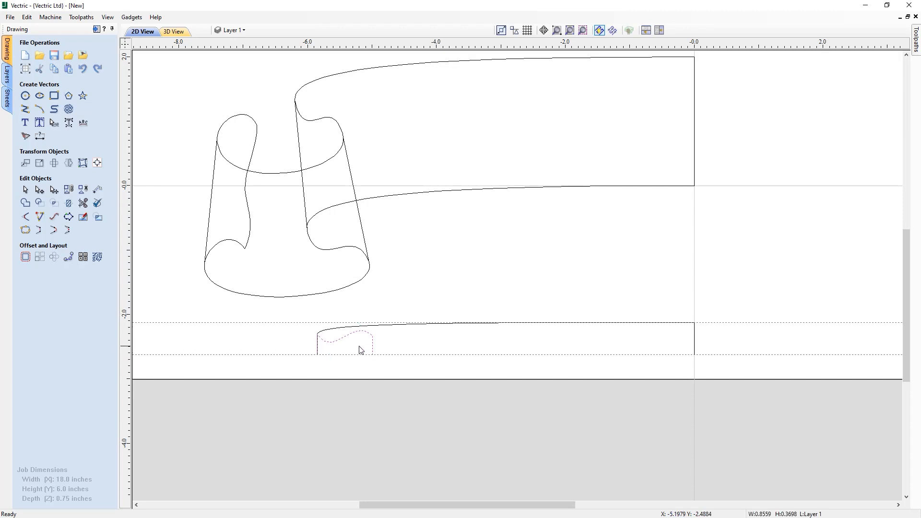
click(332, 343)
mouse_move(314, 343)
mouse_down()
mouse_move(201, 342)
mouse_move(207, 261)
mouse_move(203, 315)
mouse_up()
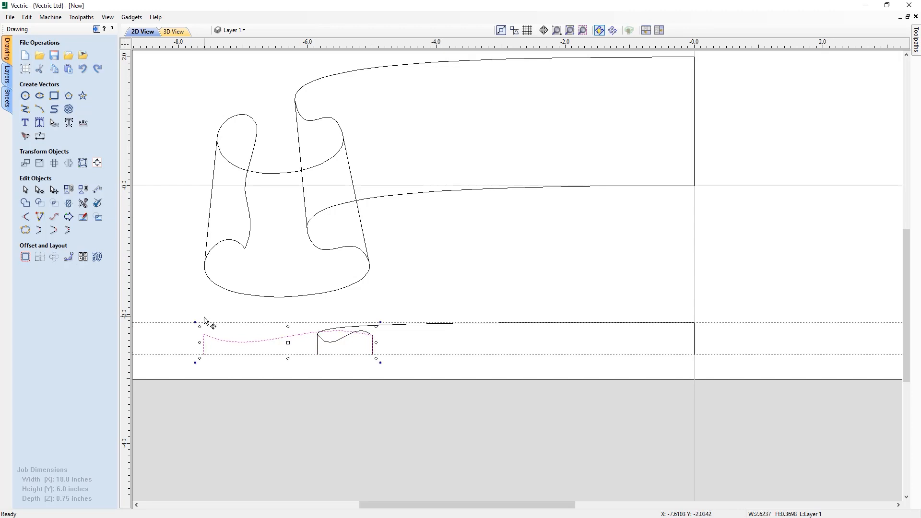
Pull both Bezier handles of the wide profile's top curve below the lower guideline near its ends to form a shallow bowl.
key(n)
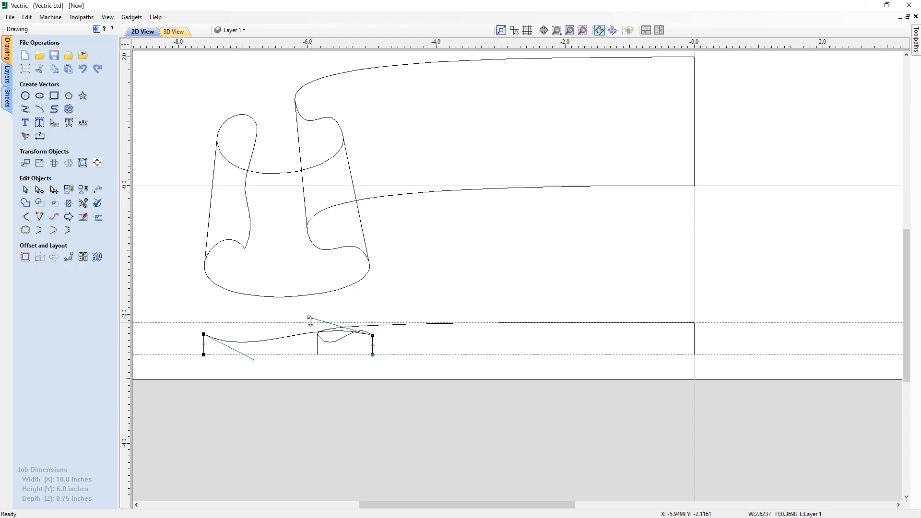
drag(309, 317, 368, 358)
drag(252, 359, 213, 359)
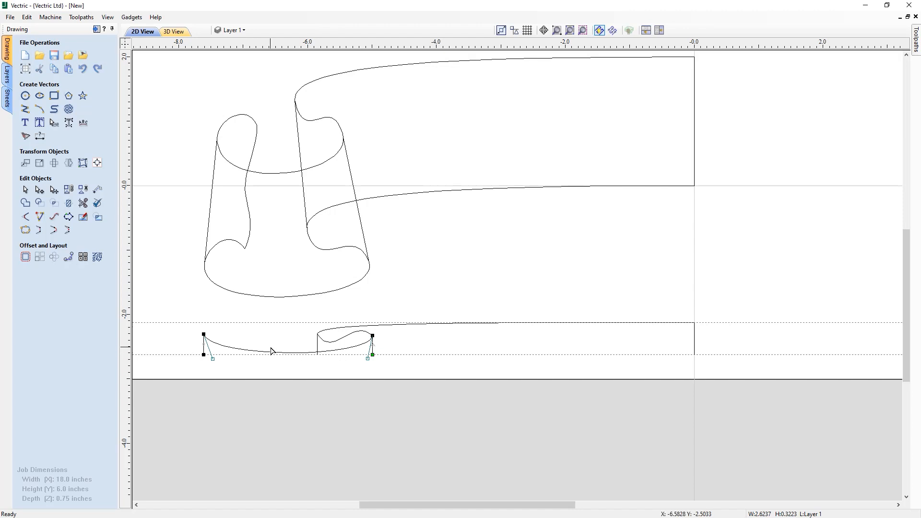
Fine-tune the wide profile's right-hand handle so it sits slightly left of the right end and just below the lower guideline.
scroll(319, 373, up, 2)
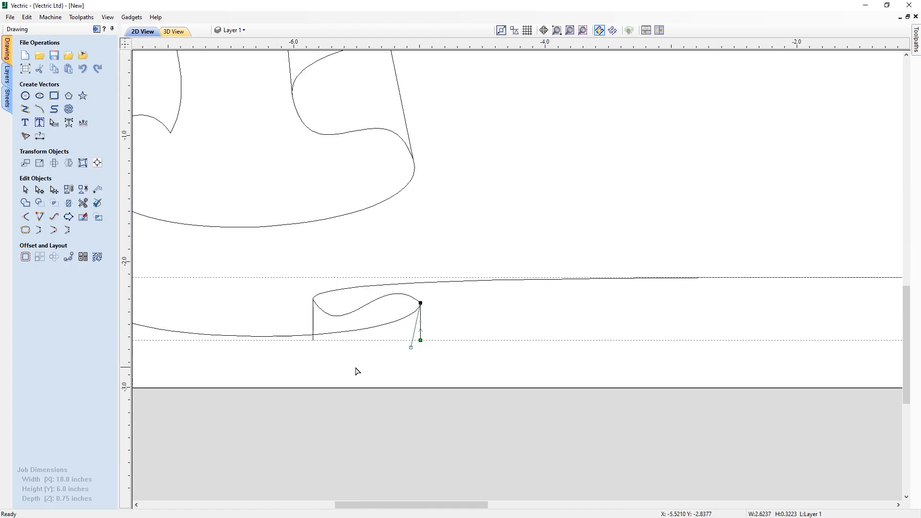
drag(411, 348, 417, 355)
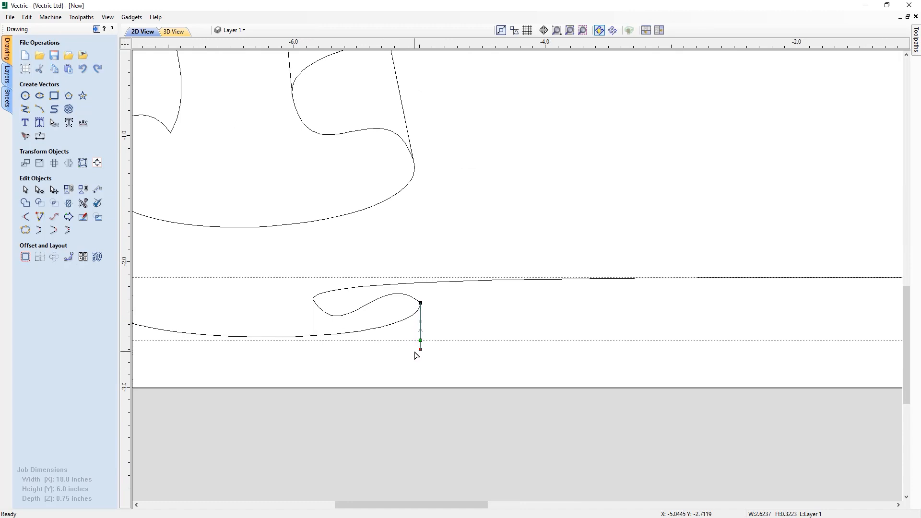
key(Up)
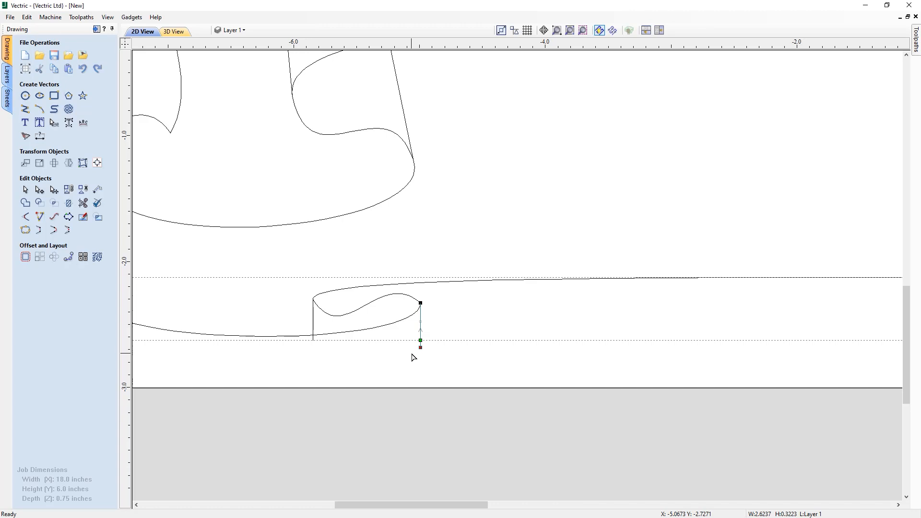
key(Up)
key(Left)
key(Left)
key(Left)
key(Up)
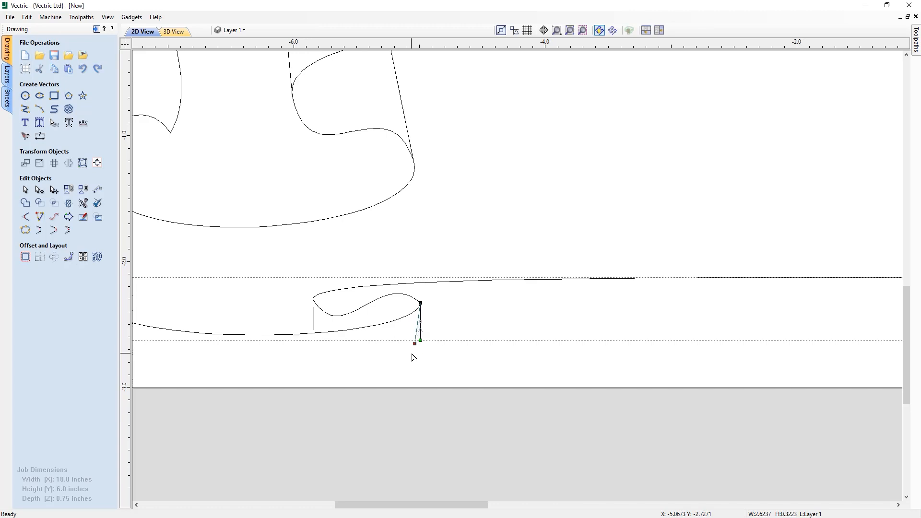
Shift the right-hand handle of the narrow S-shaped profile right to about X -5.2 to move its crest closer to the end.
click(412, 297)
click(379, 267)
key(Right)
key(Right)
key(Right)
key(Right)
key(Right)
key(Right)
key(Right)
key(Right)
key(Right)
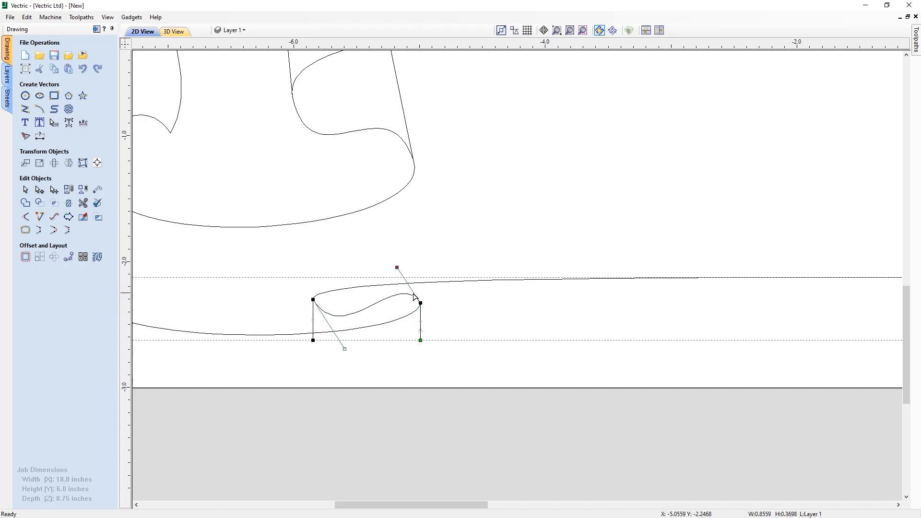
Make a copy of the bowl-shaped profile narrowed to about 0.72 in wide, keeping its left end in place, for the curl's free end.
click(367, 331)
scroll(350, 338, down, 3)
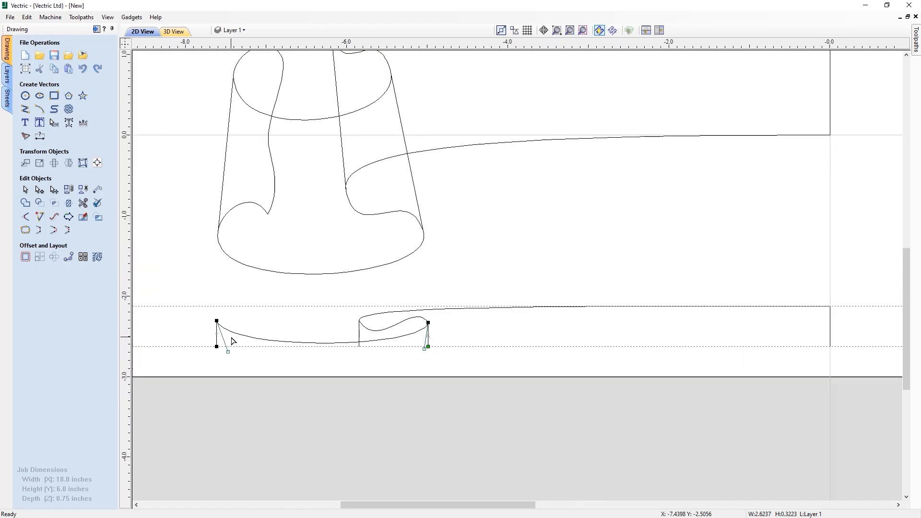
scroll(231, 340, down, 1)
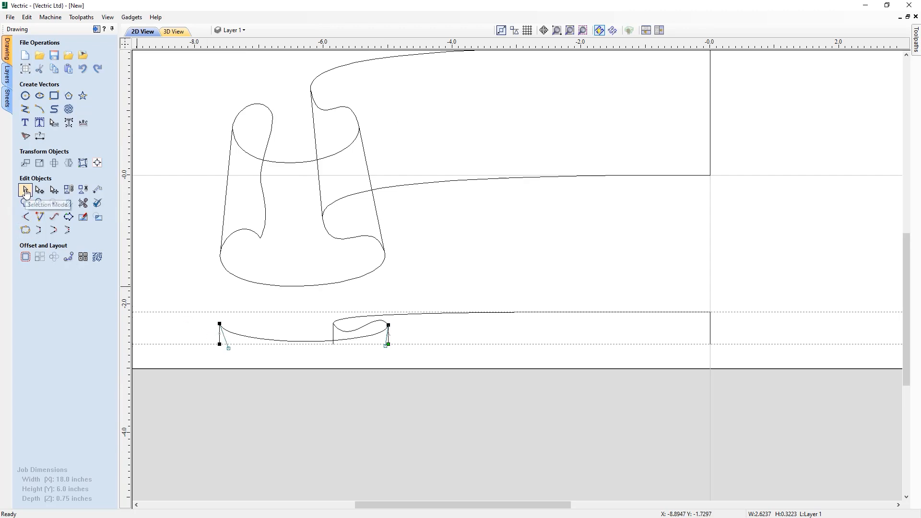
click(261, 385)
click(244, 337)
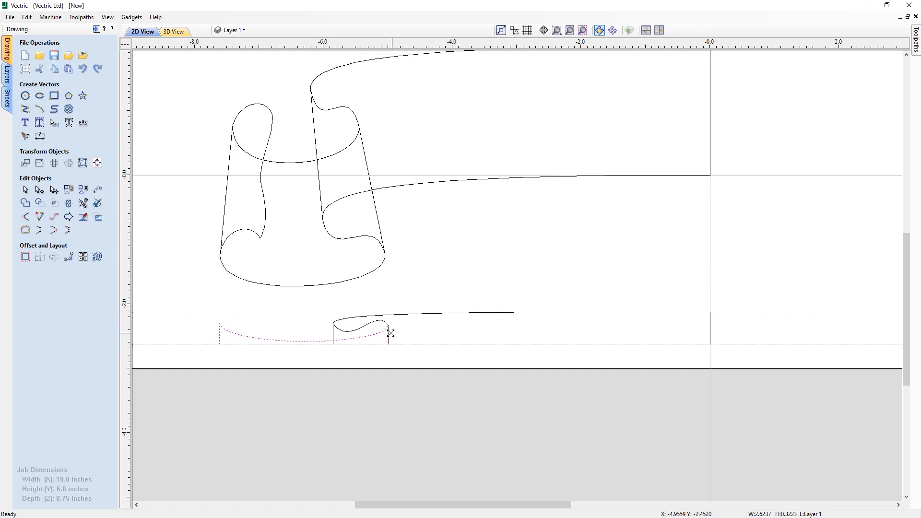
drag(391, 333, 263, 330)
drag(262, 237, 267, 327)
Pull the left Bezier handle of the free-end profile's top curve up above the upper guideline so it rises before dipping.
key(n)
drag(222, 349, 231, 311)
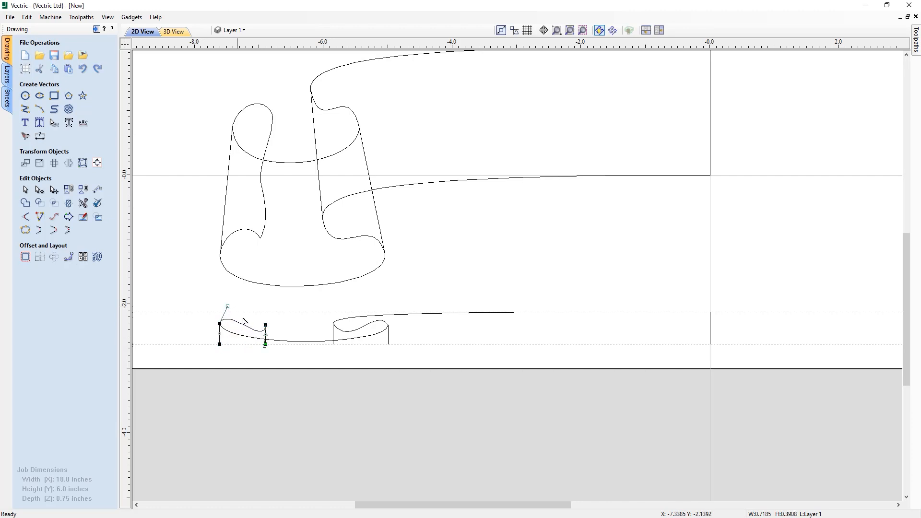
scroll(267, 343, up, 3)
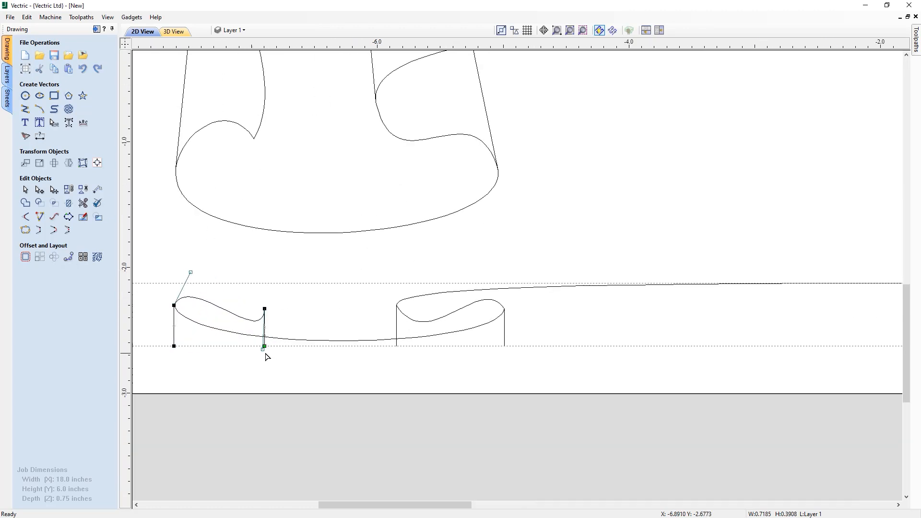
Raise the right handle of the free-end profile's top curve just below the upper guideline and nudge its left handle left to about X -7.57.
drag(263, 348, 264, 287)
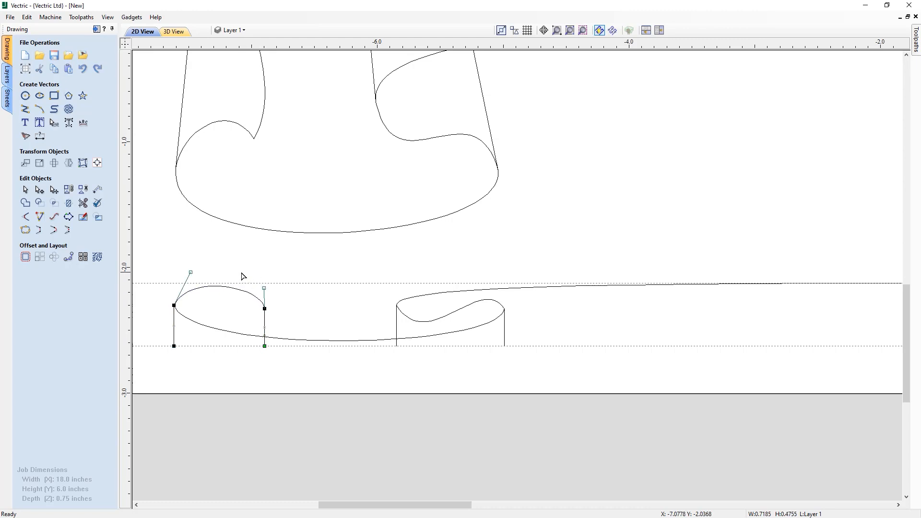
click(191, 272)
key(Left)
key(Left)
key(Left)
key(Left)
key(Left)
key(Left)
Lower the right end node of the free-end profile's top curve by about 0.1 in and nudge its handle slightly up.
drag(247, 262, 303, 337)
key(Down)
key(Down)
key(Down)
key(Down)
key(Down)
key(Down)
drag(251, 272, 283, 311)
key(Up)
key(Up)
key(Up)
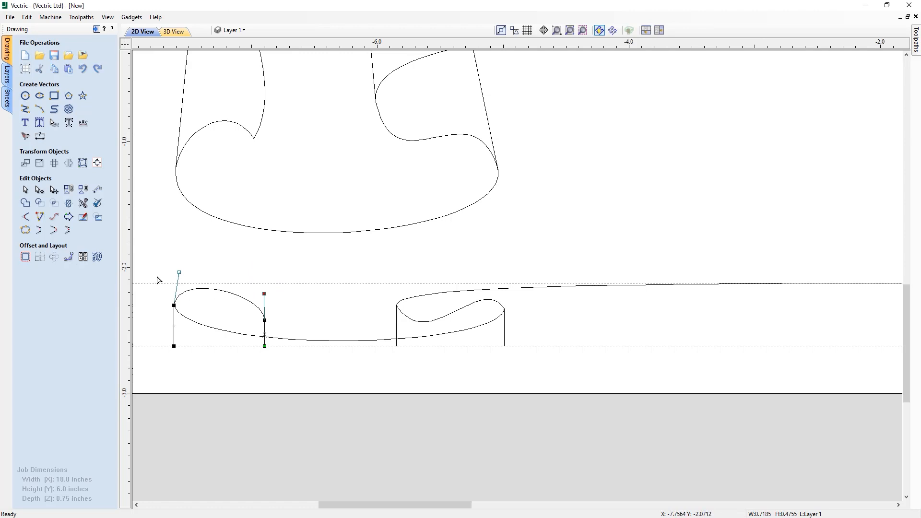
Nudge the left end node of the wide bowl-shaped profile down a little.
click(232, 332)
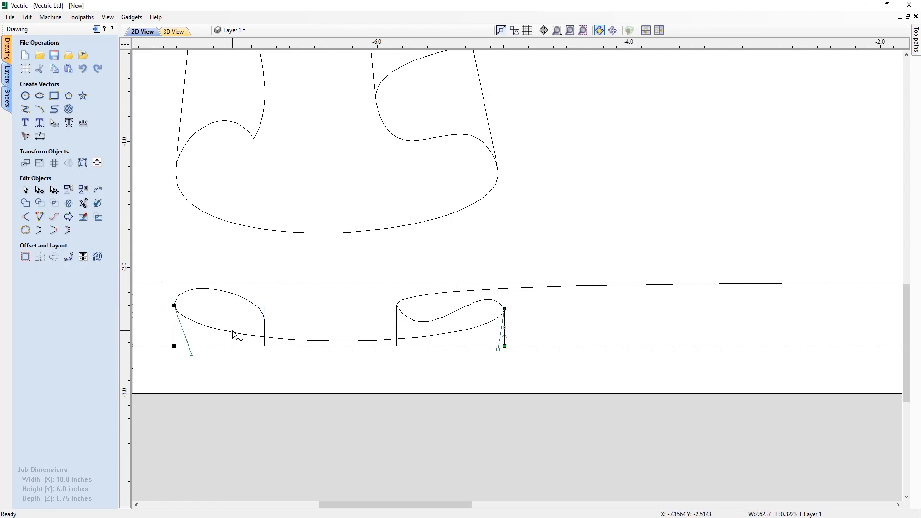
drag(169, 308, 175, 309)
key(Down)
key(Down)
key(Down)
key(Down)
key(Down)
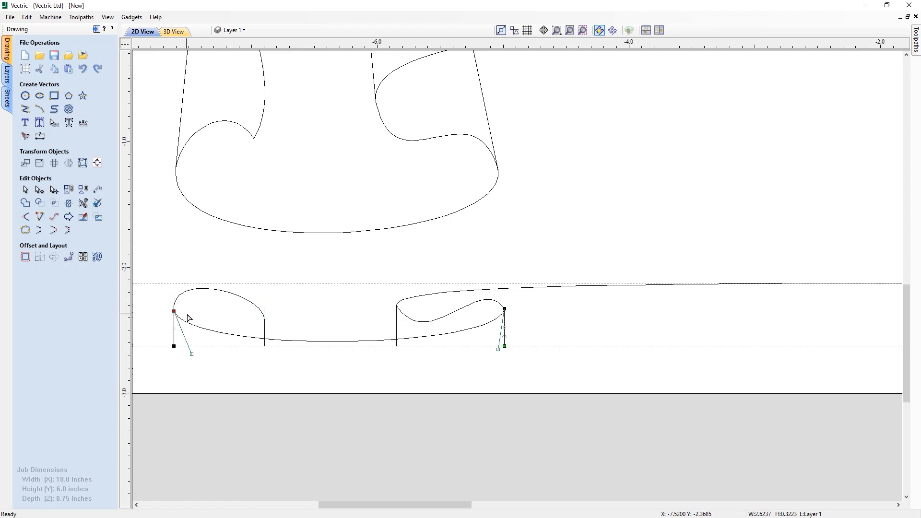
Move the free-end profile's top curve down until its left end meets the left end node of the wide profile.
click(183, 296)
drag(167, 261, 288, 341)
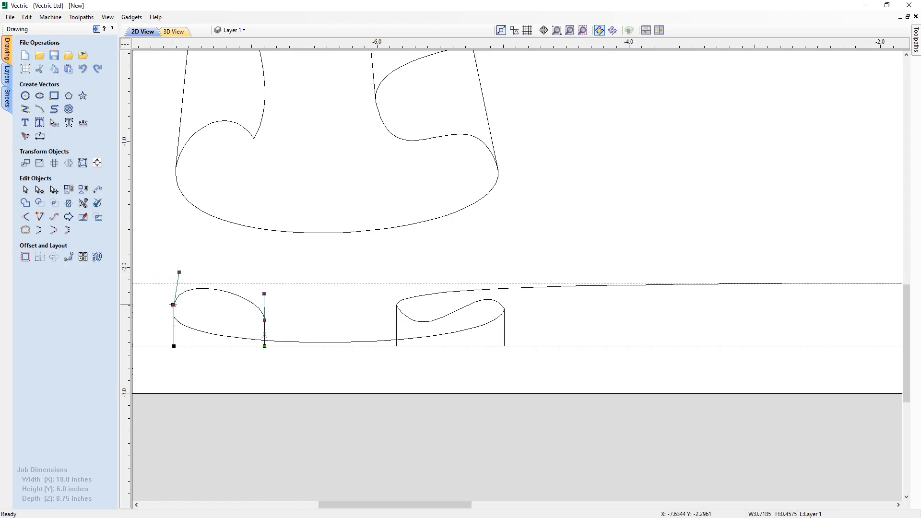
drag(175, 305, 174, 317)
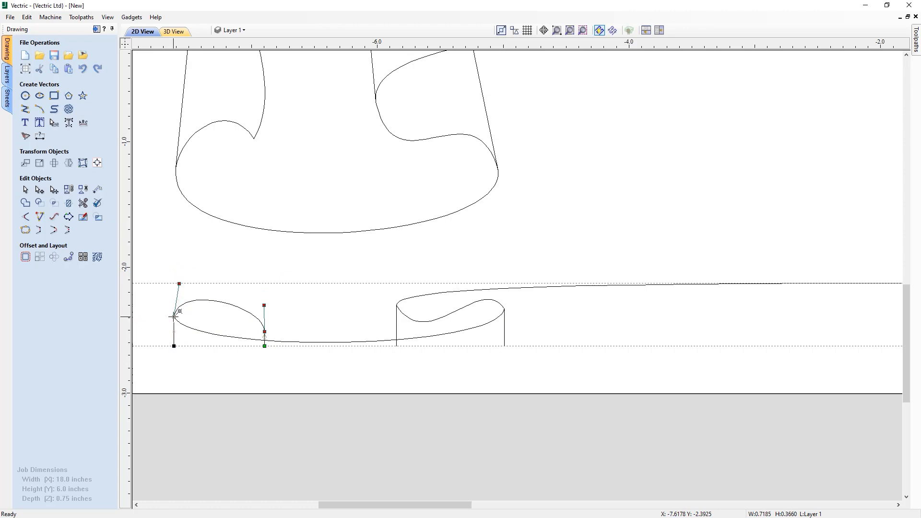
click(209, 326)
Draw a vertical line about 3.1 in long at X 0, extending past both ends of the main banner section's right edge.
scroll(256, 325, down, 6)
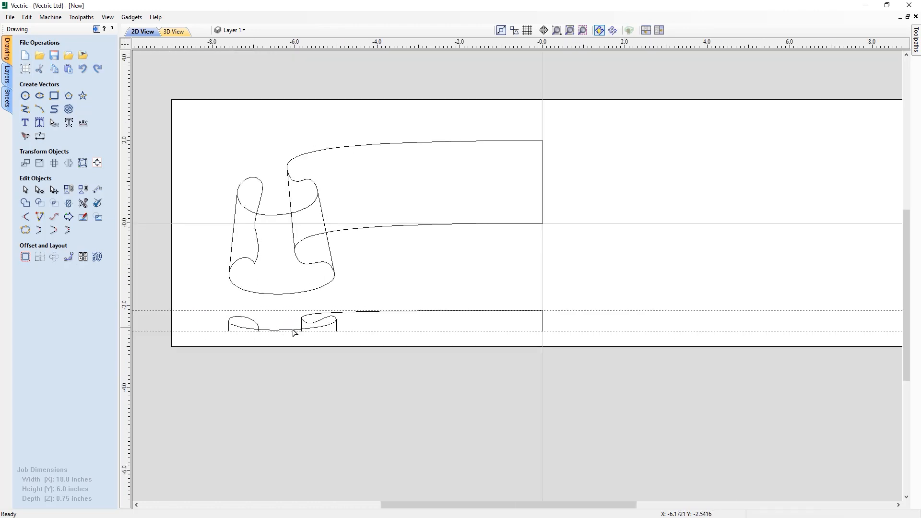
scroll(331, 323, up, 2)
scroll(403, 323, down, 1)
scroll(403, 323, up, 1)
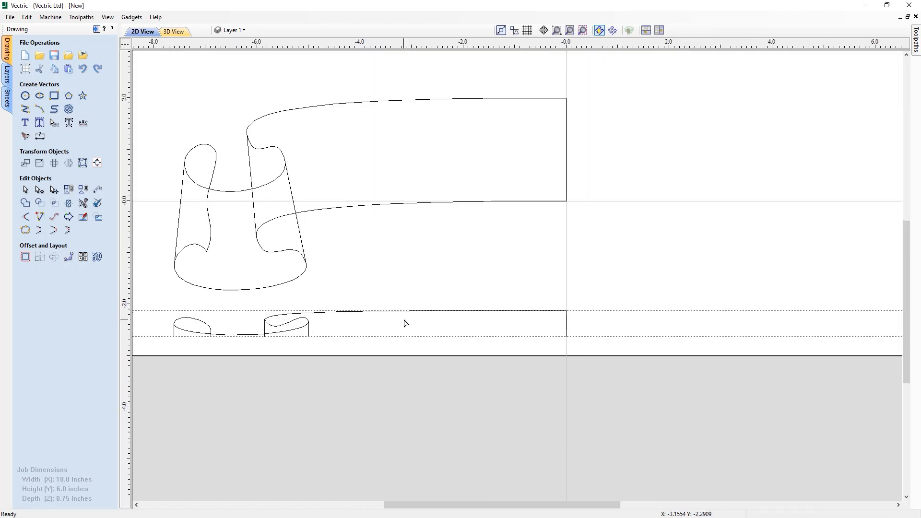
scroll(233, 293, down, 1)
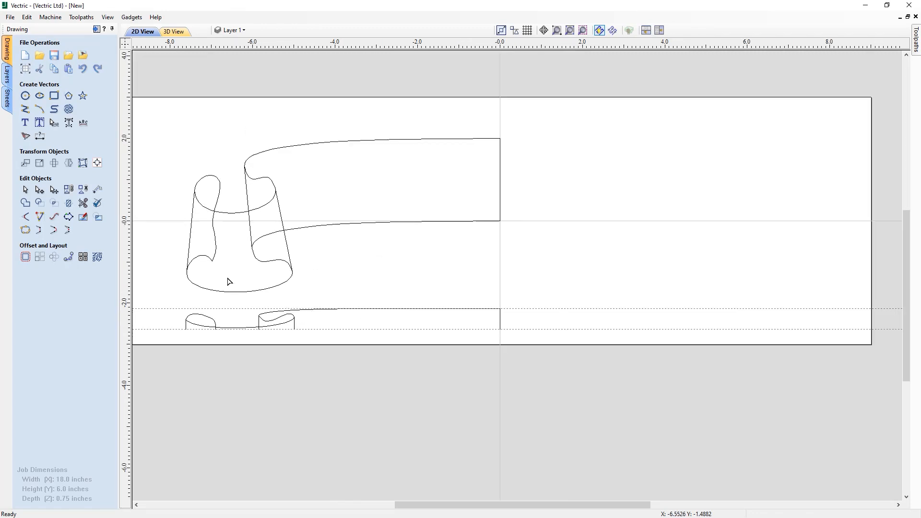
scroll(197, 265, up, 1)
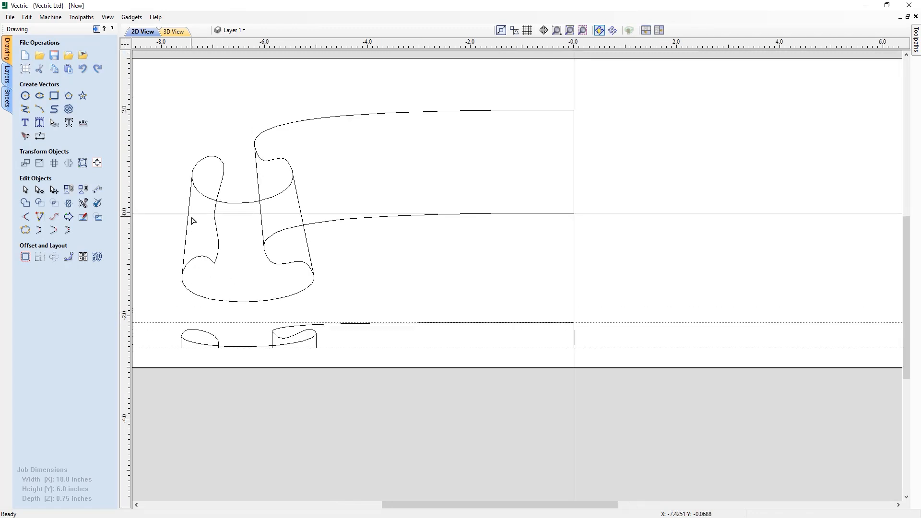
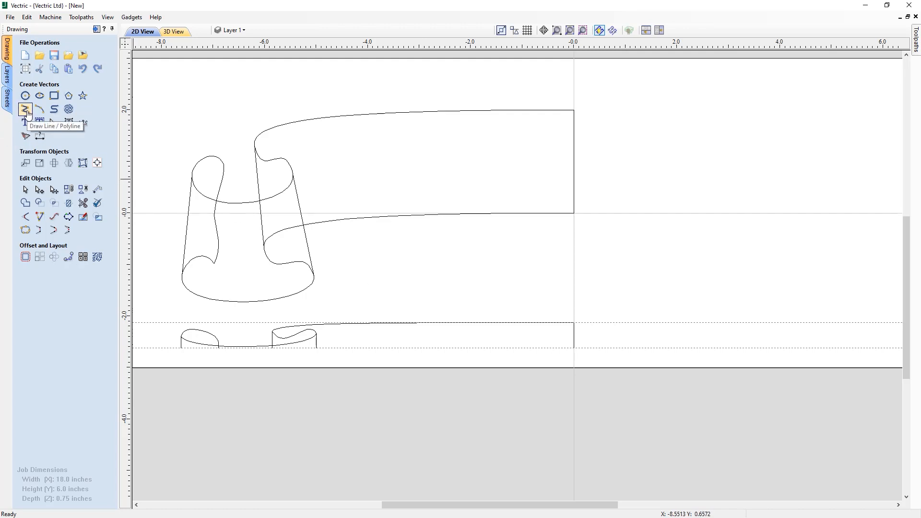
click(26, 110)
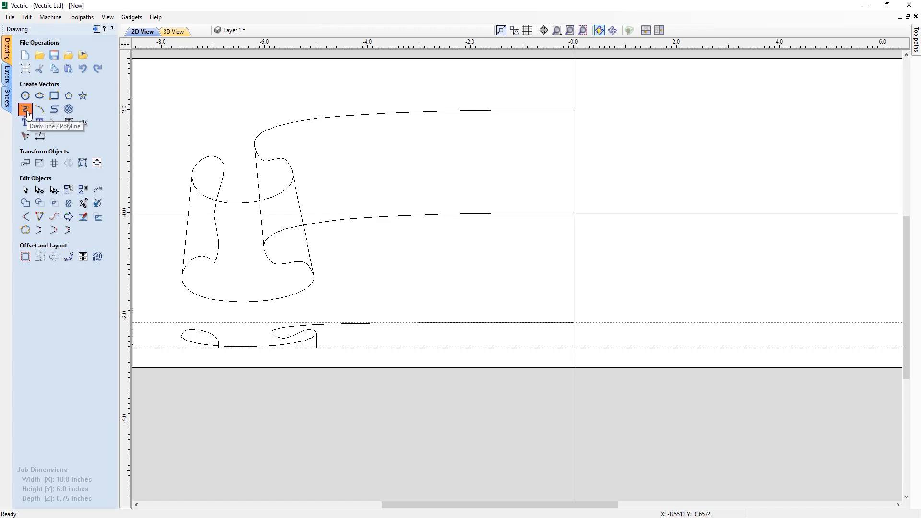
click(574, 87)
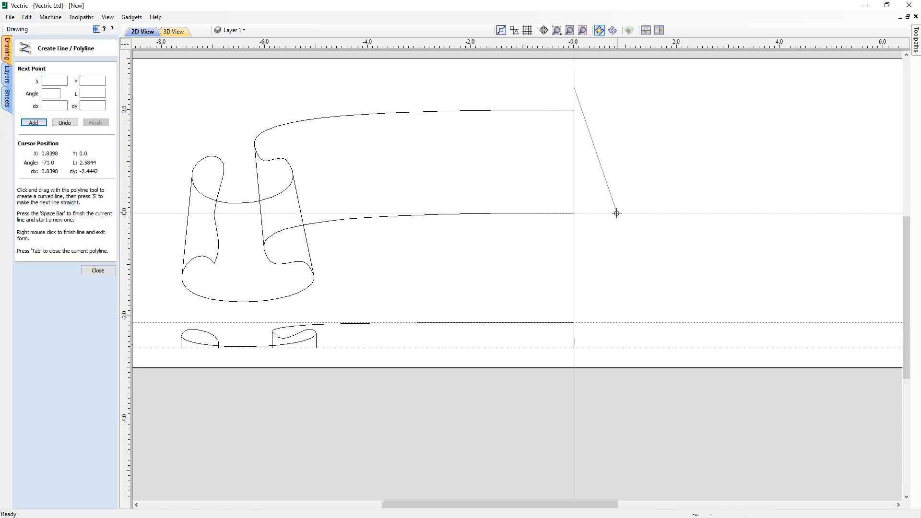
click(574, 246)
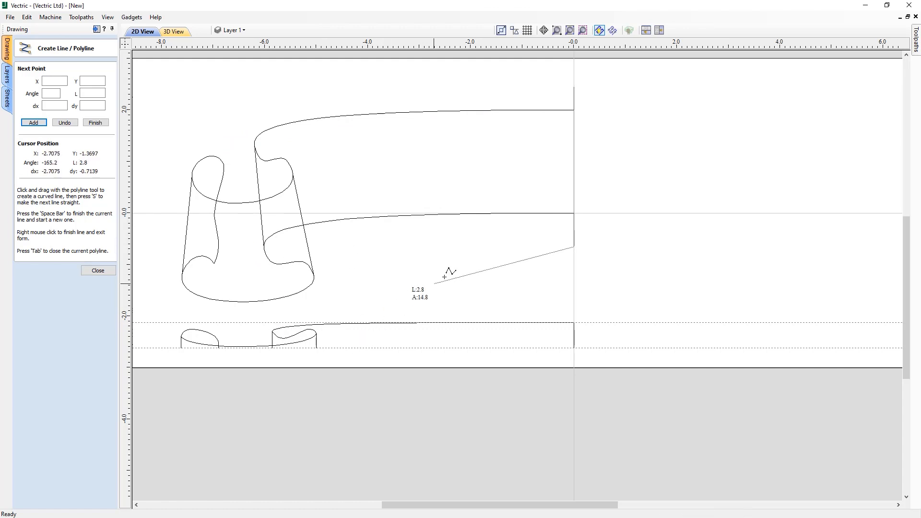
right_click(302, 245)
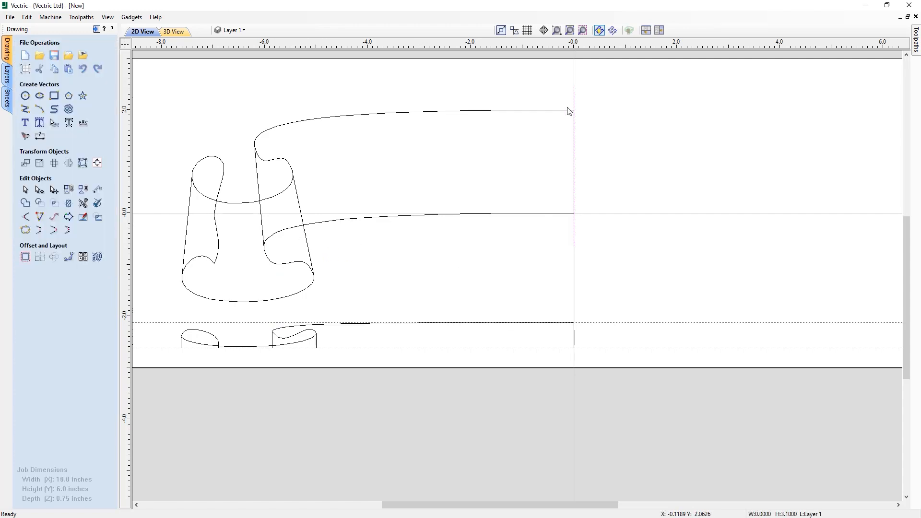
Shift the vertical line slightly right so it lies exactly on the banner section's right edge.
scroll(578, 114, up, 10)
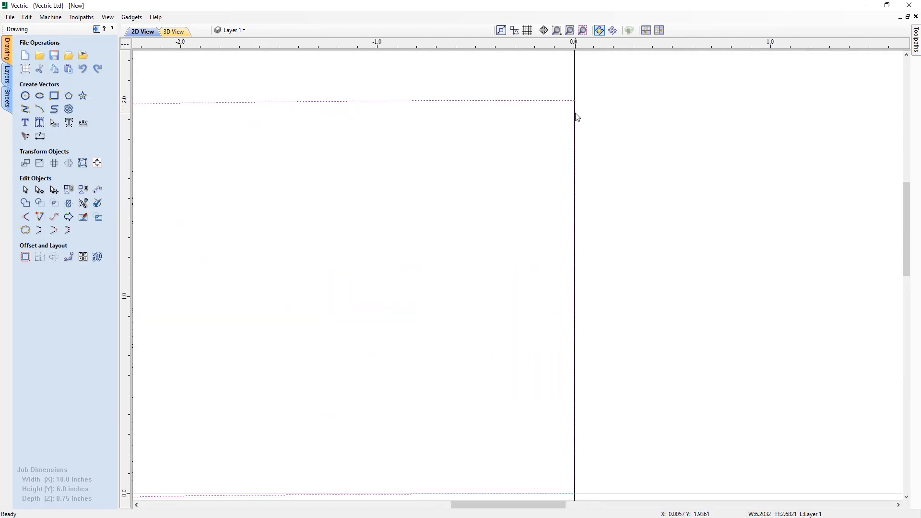
scroll(575, 92, up, 3)
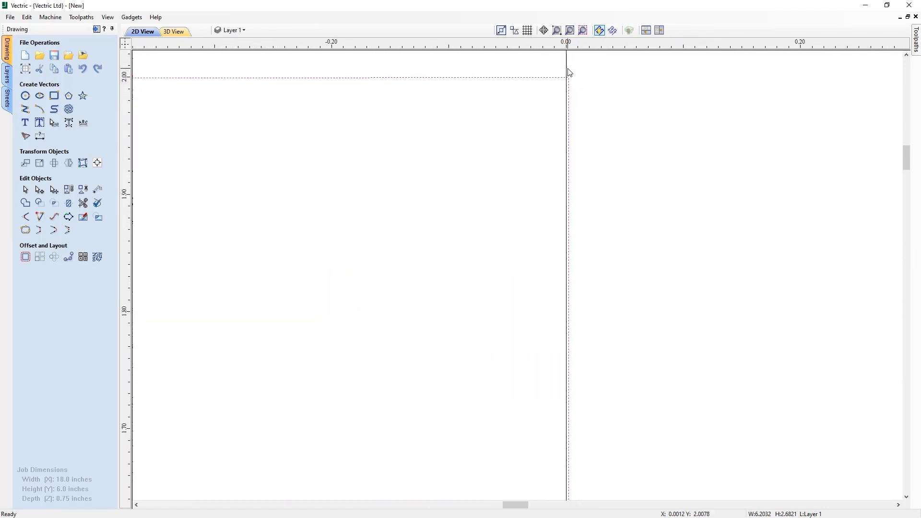
click(568, 72)
scroll(568, 214, down, 8)
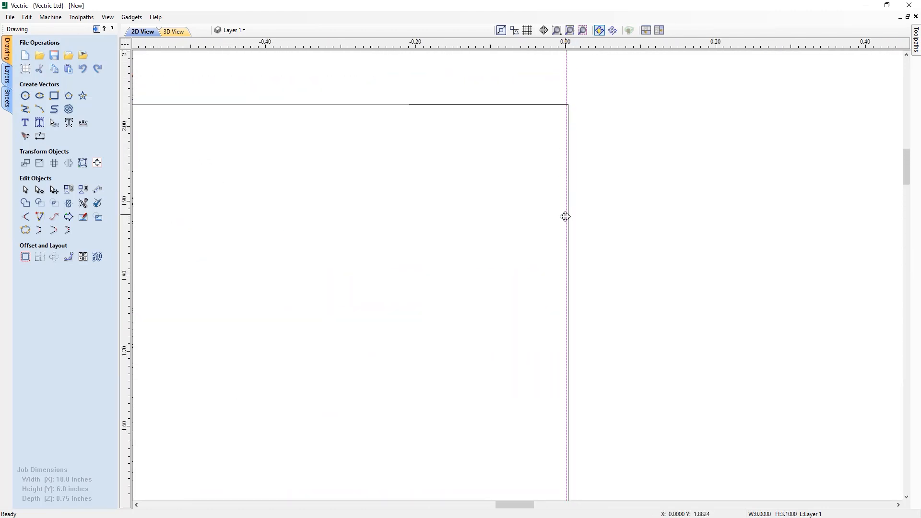
scroll(570, 478, up, 5)
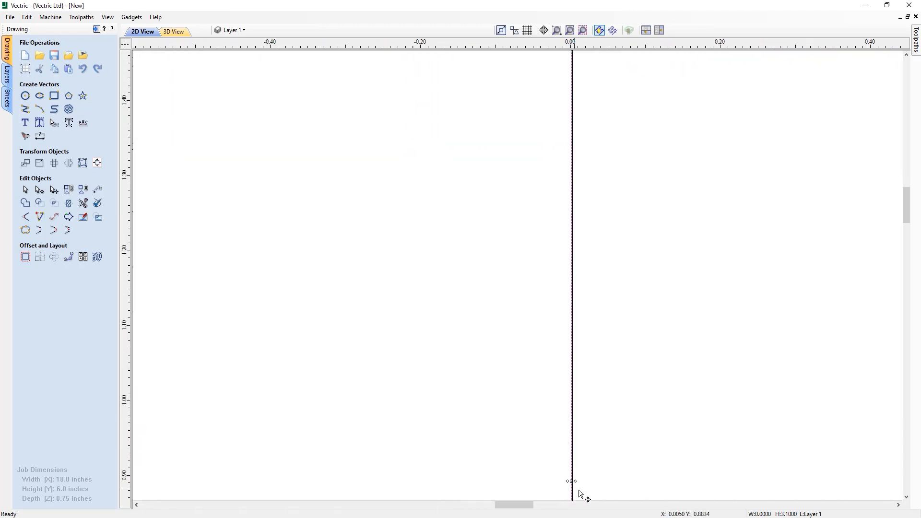
drag(570, 480, 572, 479)
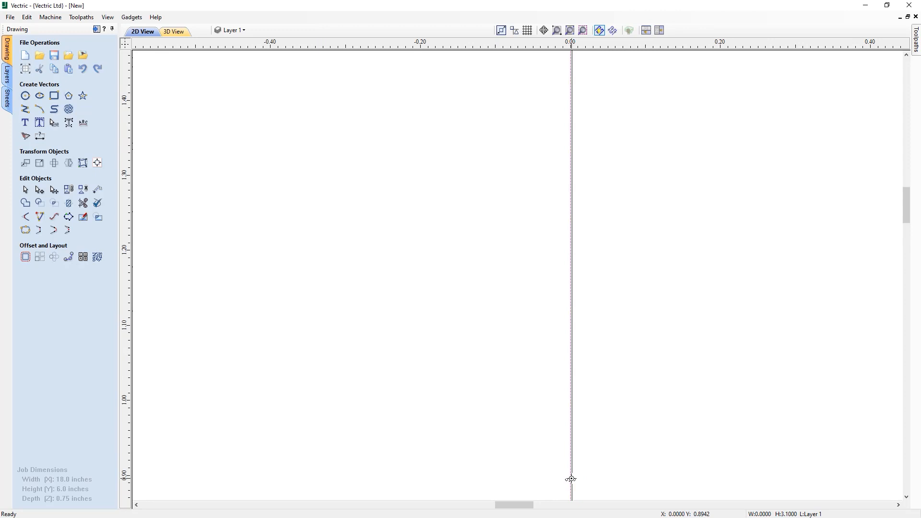
scroll(572, 478, up, 3)
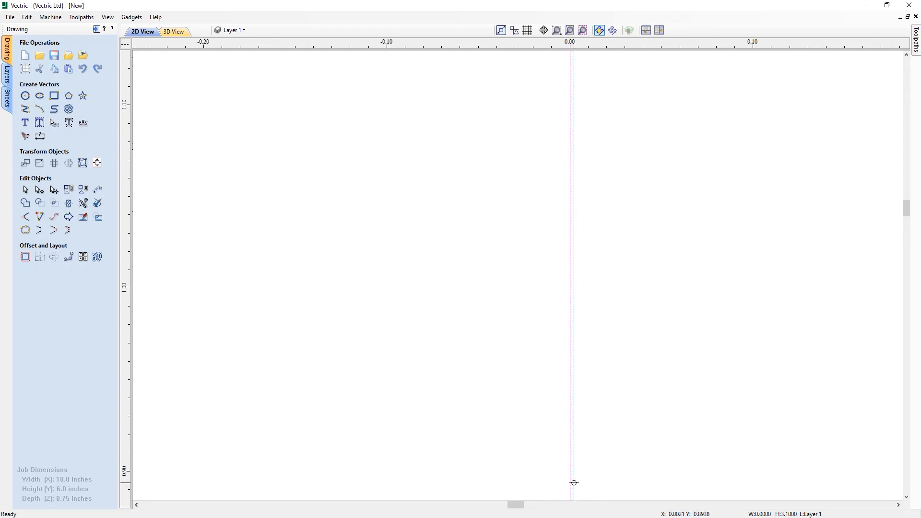
scroll(571, 482, down, 9)
scroll(571, 432, down, 1)
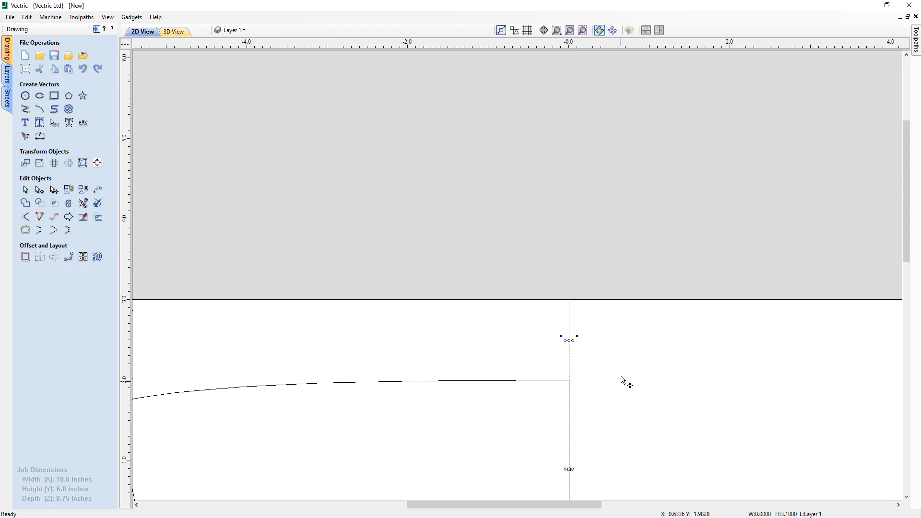
Draw a slanted line about 3.4 in long beside the main banner's left edge, parallel to it and extending past both ends.
drag(909, 240, 901, 303)
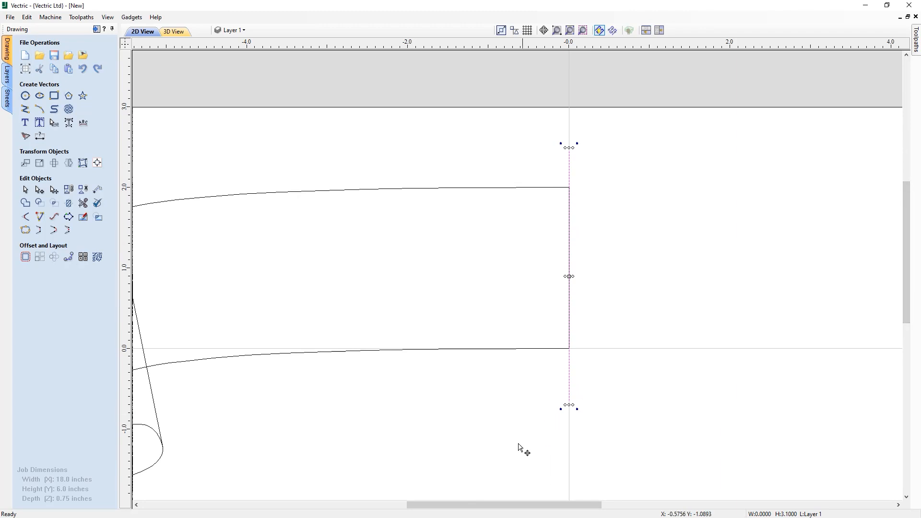
scroll(469, 485, down, 4)
drag(420, 508, 394, 485)
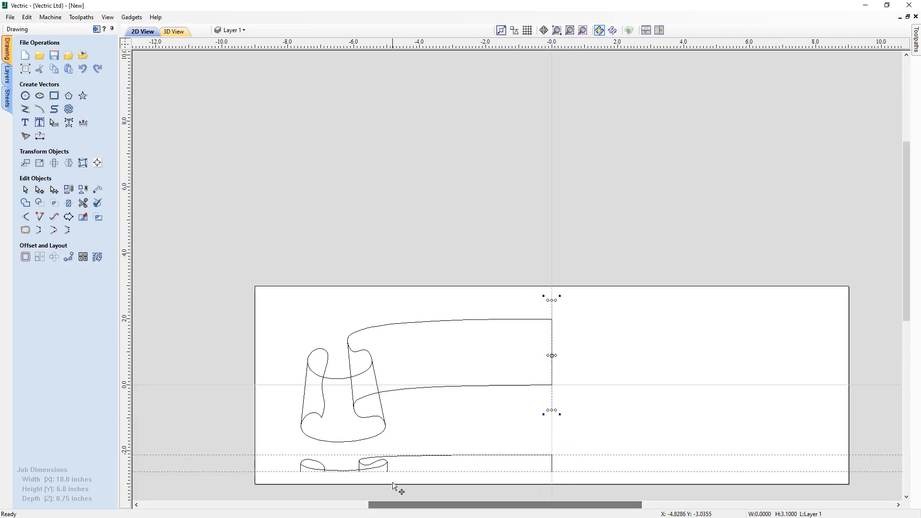
drag(910, 283, 909, 320)
scroll(489, 405, up, 3)
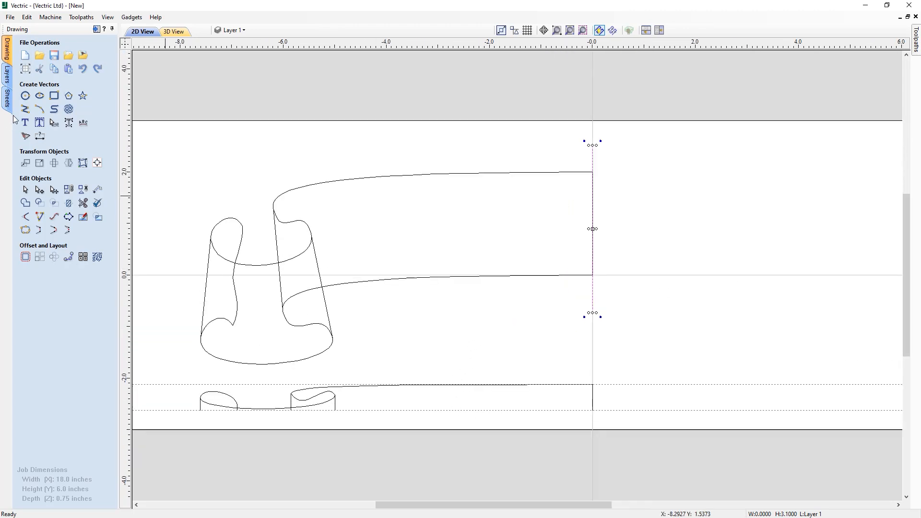
click(25, 109)
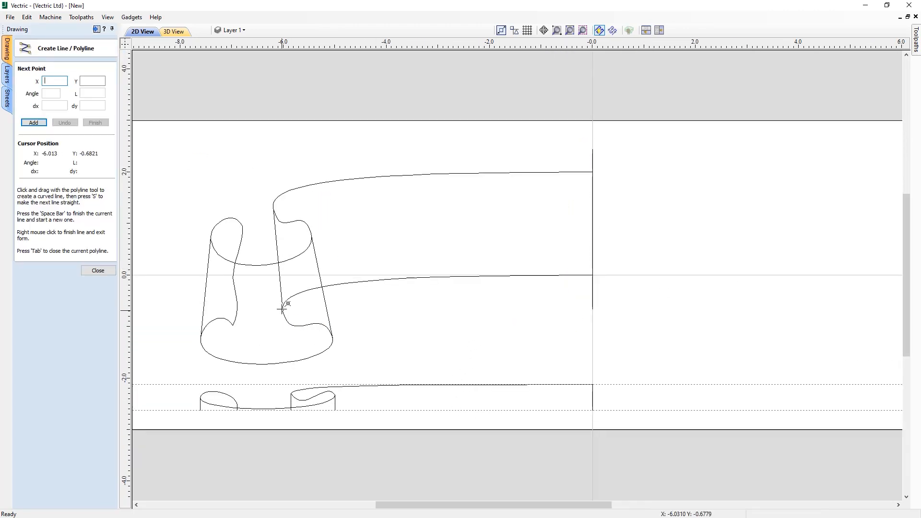
click(266, 161)
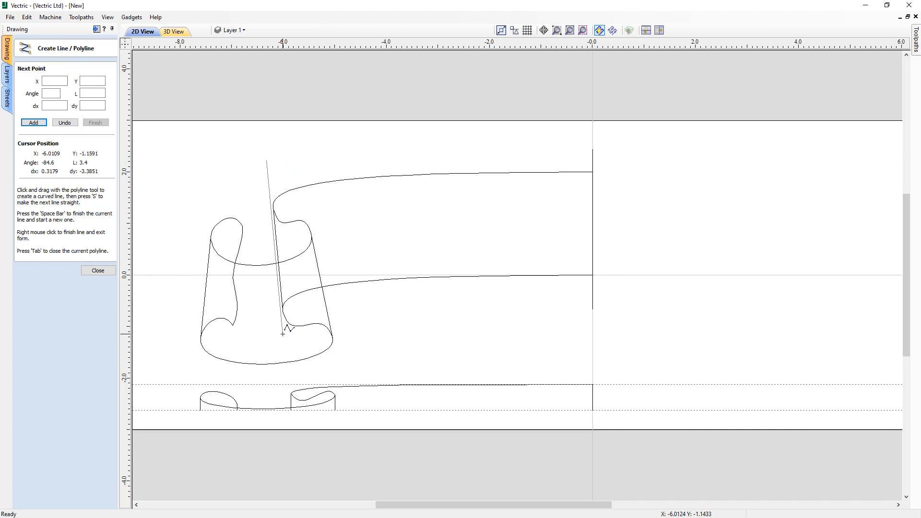
click(283, 334)
right_click(310, 337)
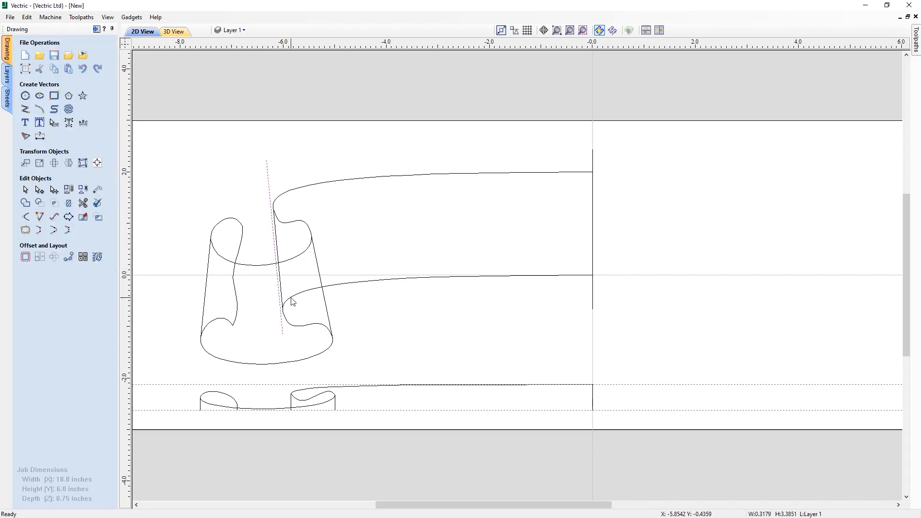
Nudge the slanted line right until it lies on the main banner section's left edge.
scroll(293, 301, up, 1)
click(264, 303)
scroll(263, 268, up, 2)
key(Right)
key(Right)
key(Right)
scroll(263, 257, up, 5)
key(Right)
scroll(275, 354, up, 5)
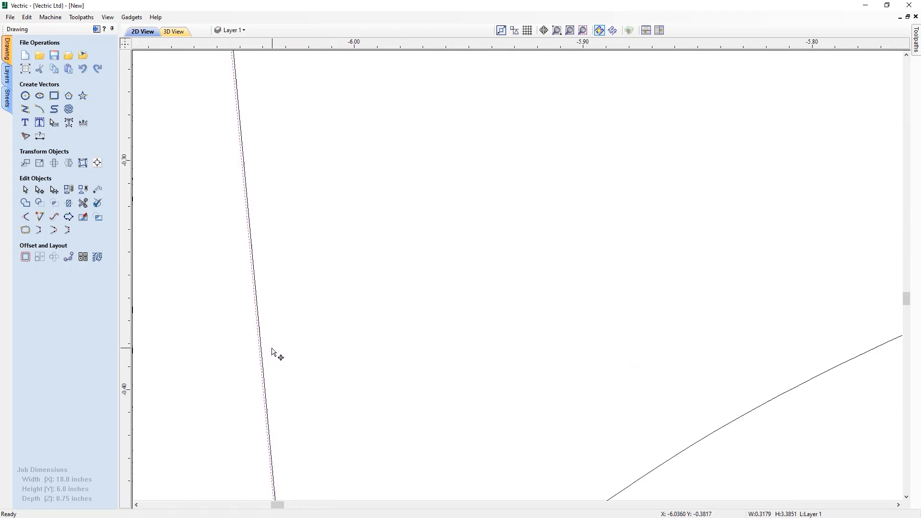
scroll(259, 346, down, 3)
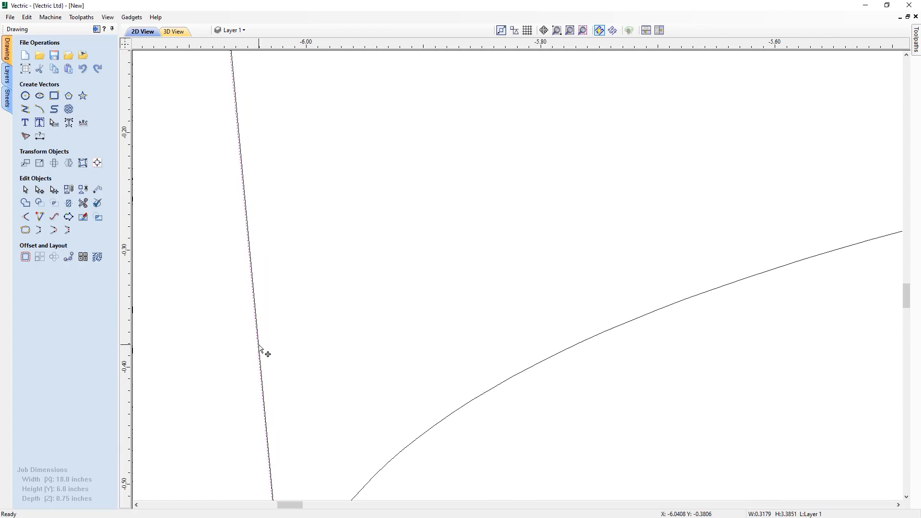
scroll(262, 353, down, 8)
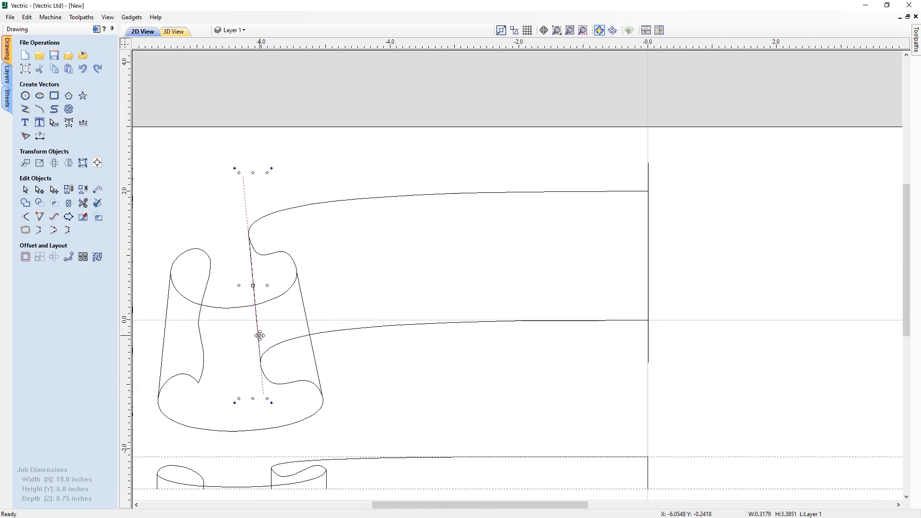
Draw another slanted line along the fold's right edge from about X -5.56, Y 1.26 to X -4.96, Y -1.53.
click(25, 109)
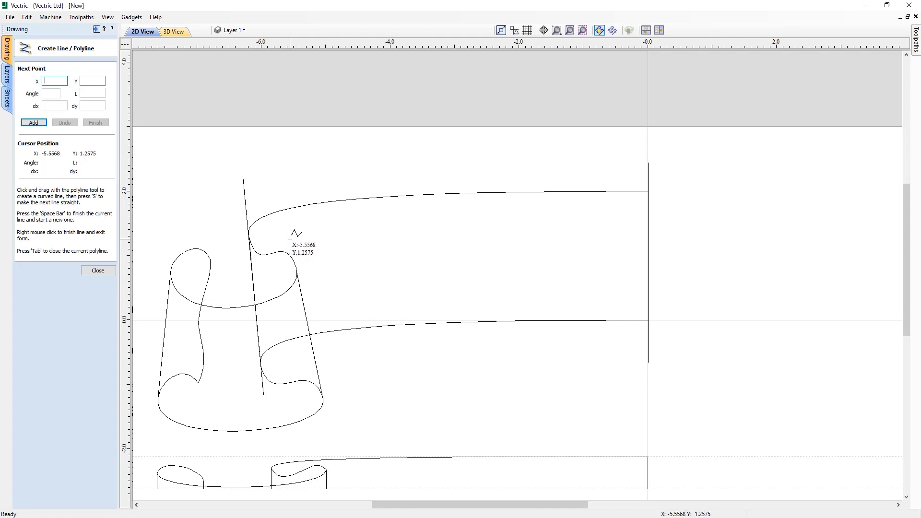
click(290, 238)
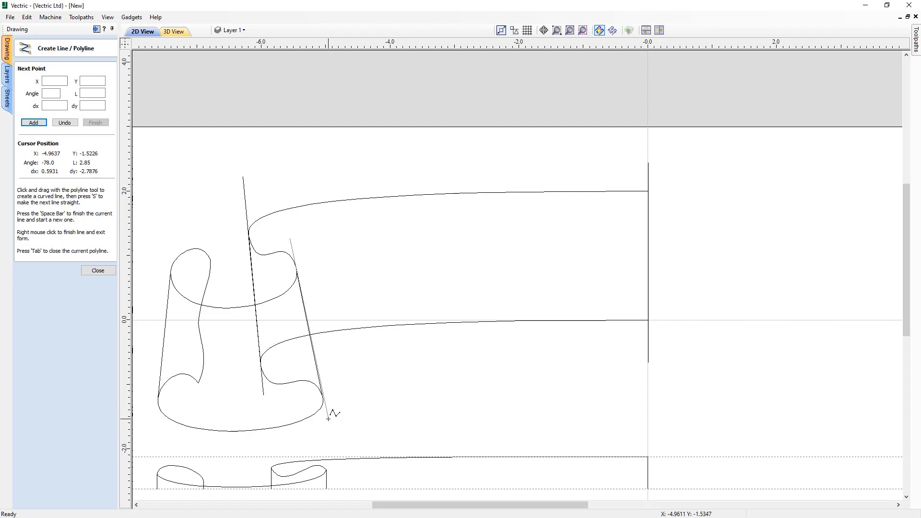
right_click(329, 418)
Shift the slanted line at the fold's right edge slightly left until it lies exactly on that edge.
key(n)
scroll(324, 291, up, 3)
drag(241, 169, 335, 462)
scroll(289, 294, down, 2)
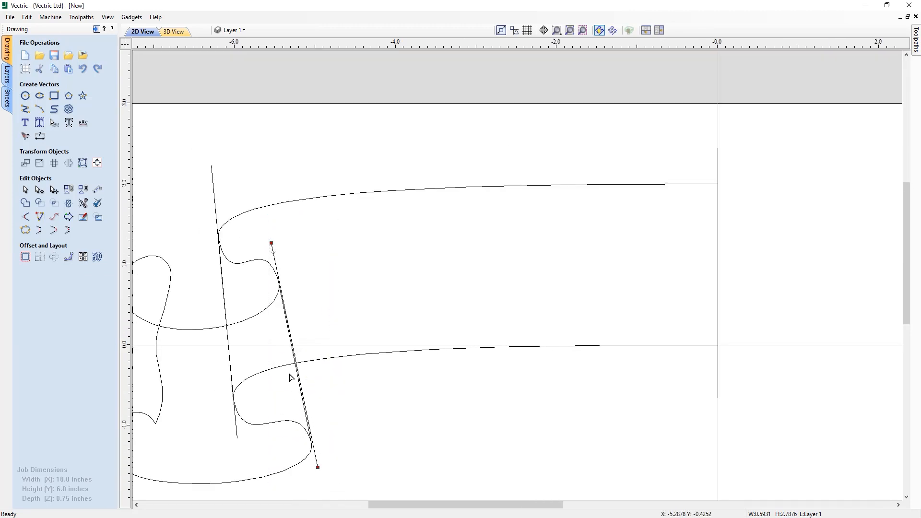
scroll(283, 350, up, 2)
scroll(280, 298, up, 2)
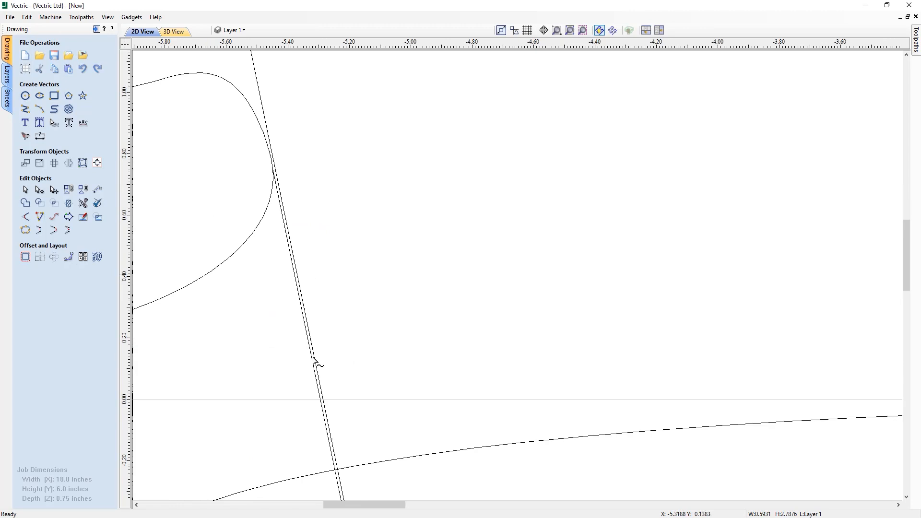
scroll(314, 362, up, 3)
scroll(315, 370, down, 5)
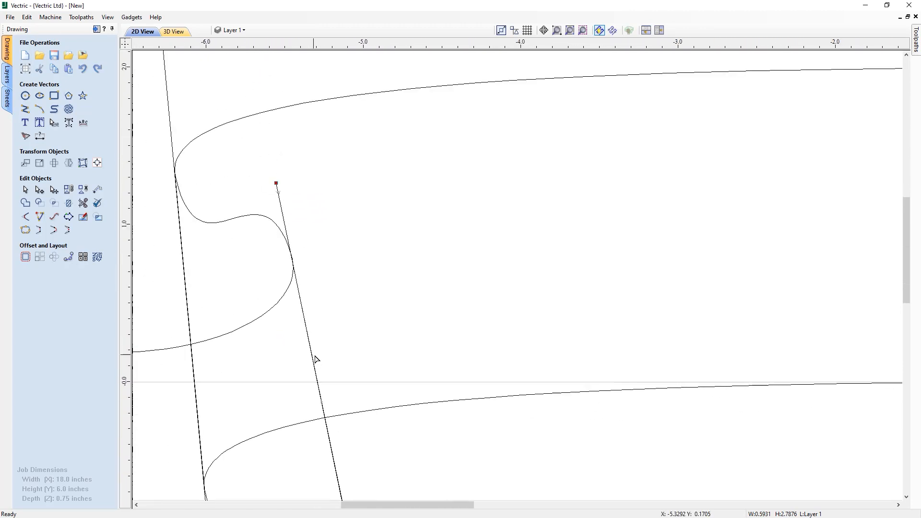
scroll(315, 360, down, 3)
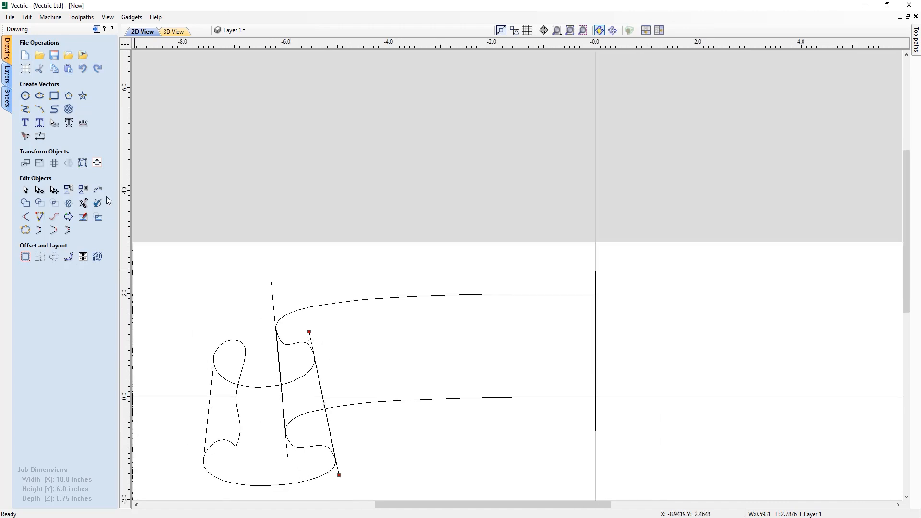
Draw a slanted line about 3.25 in long beside the fold's left edge, extending past both of the edge's ends.
click(25, 109)
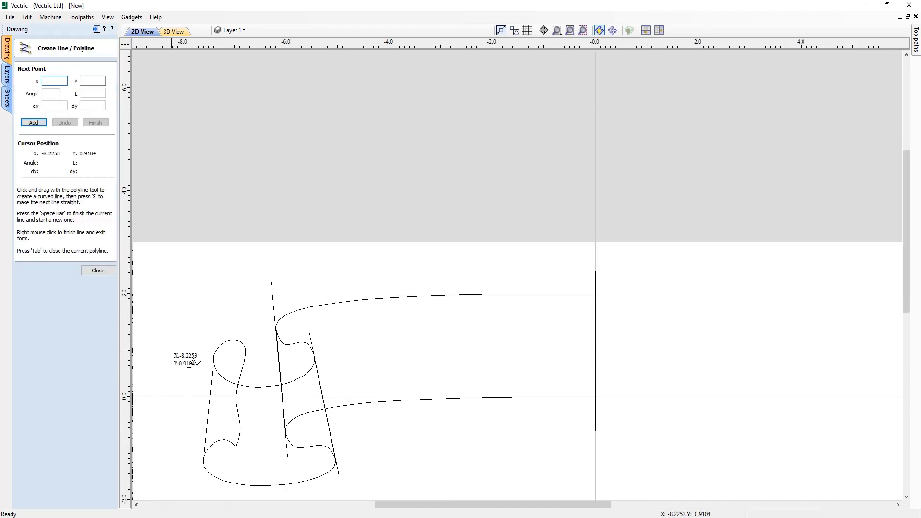
click(220, 324)
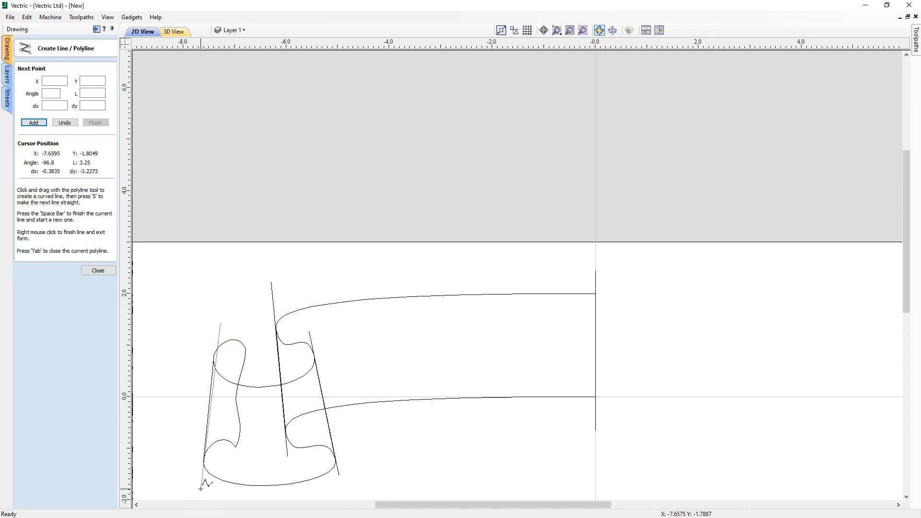
click(201, 489)
right_click(201, 489)
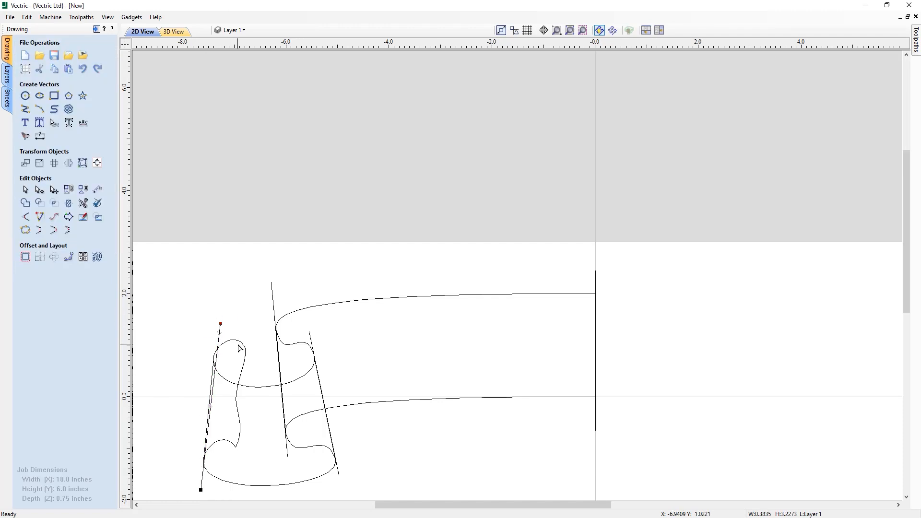
Adjust the new slanted line's nodes so it lies exactly along the fold's left edge, checking the alignment at both ends.
scroll(208, 487, up, 2)
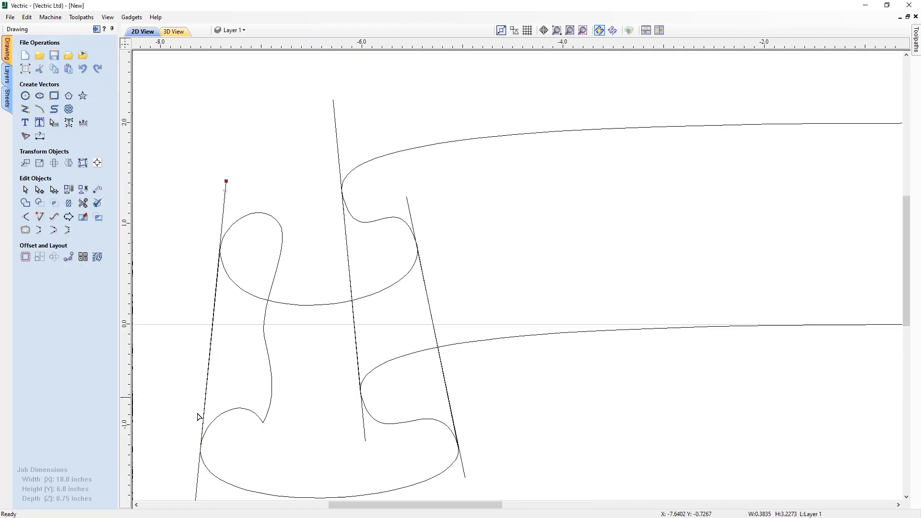
scroll(198, 431, up, 5)
scroll(220, 480, down, 4)
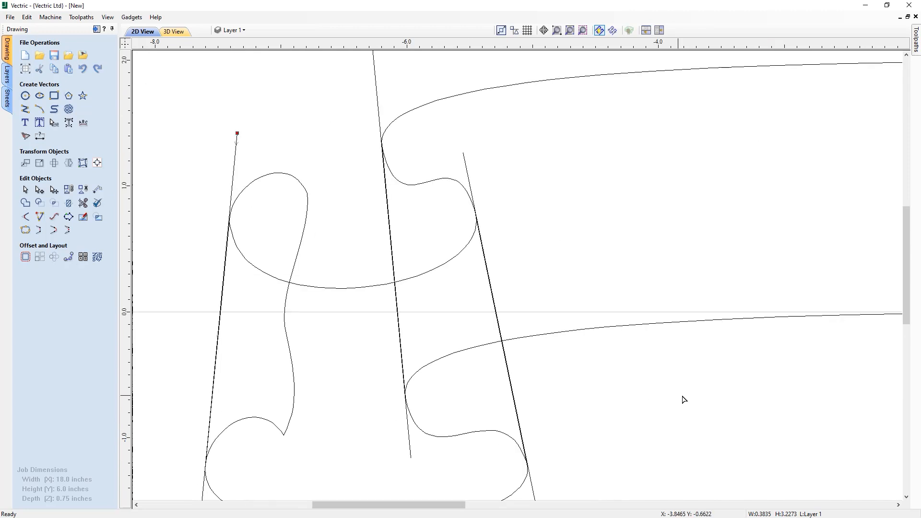
drag(905, 312, 905, 344)
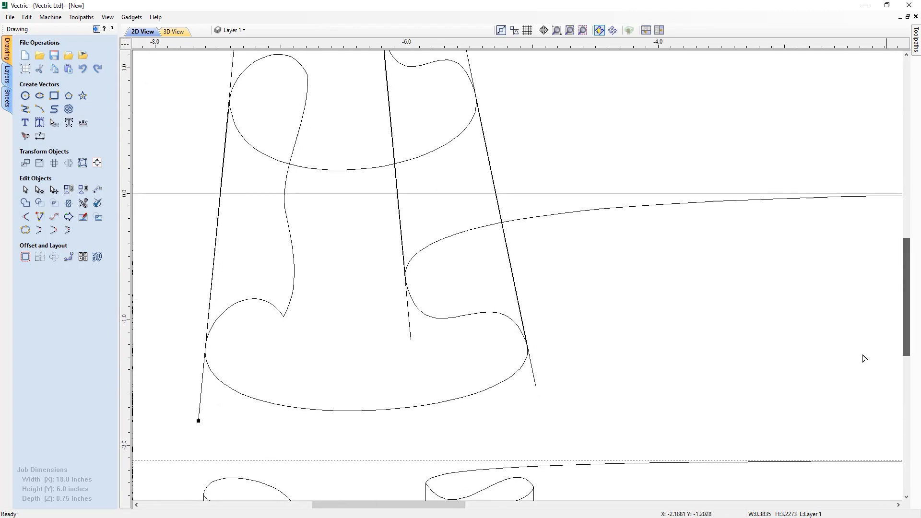
scroll(190, 427, up, 1)
scroll(204, 403, up, 1)
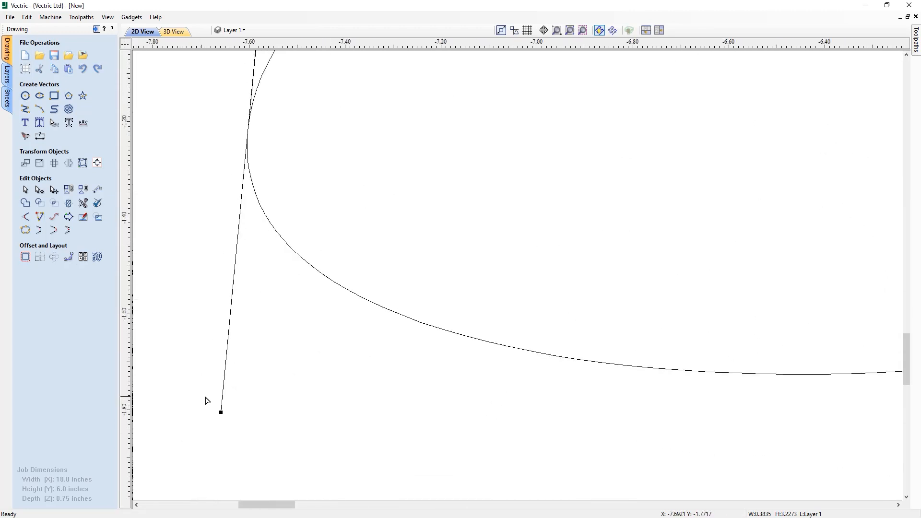
scroll(243, 310, down, 3)
scroll(242, 305, down, 4)
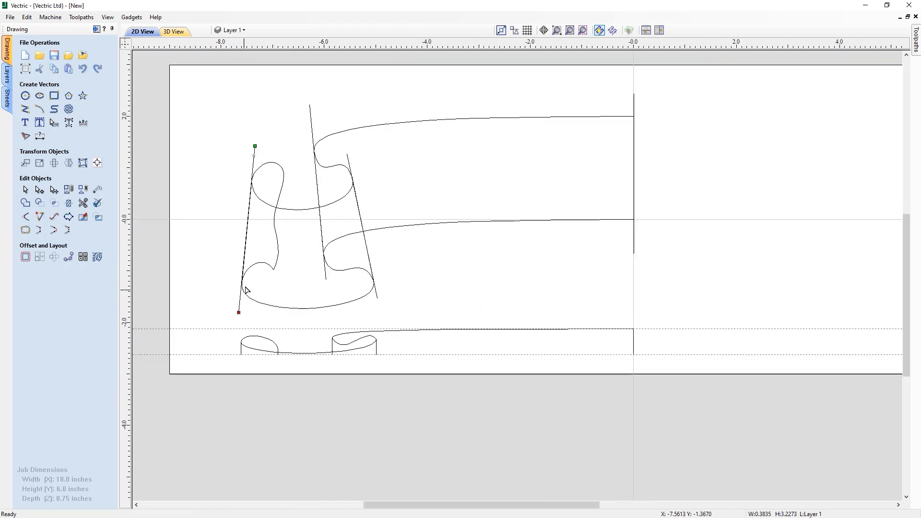
Fine-tune the lower end node of the fold's right-hand line so the line follows the edge.
scroll(243, 295, up, 1)
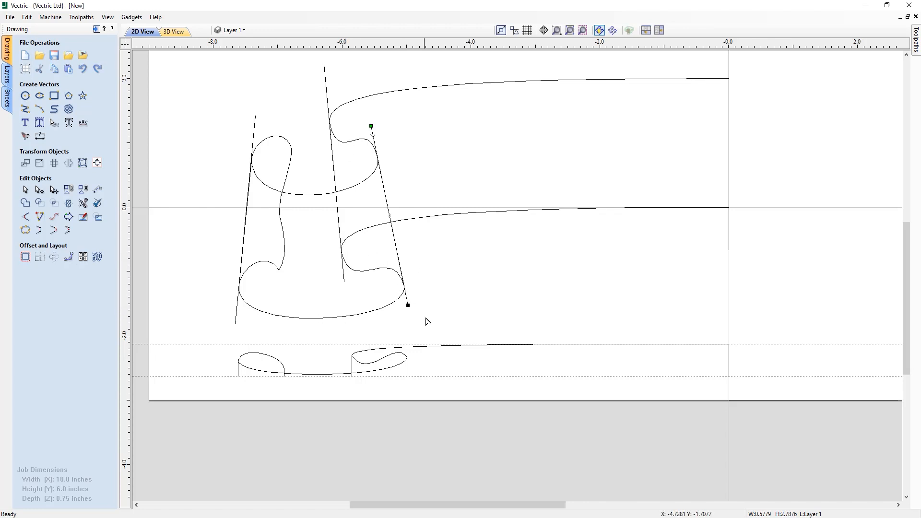
drag(408, 306, 408, 307)
key(Right)
scroll(409, 314, up, 5)
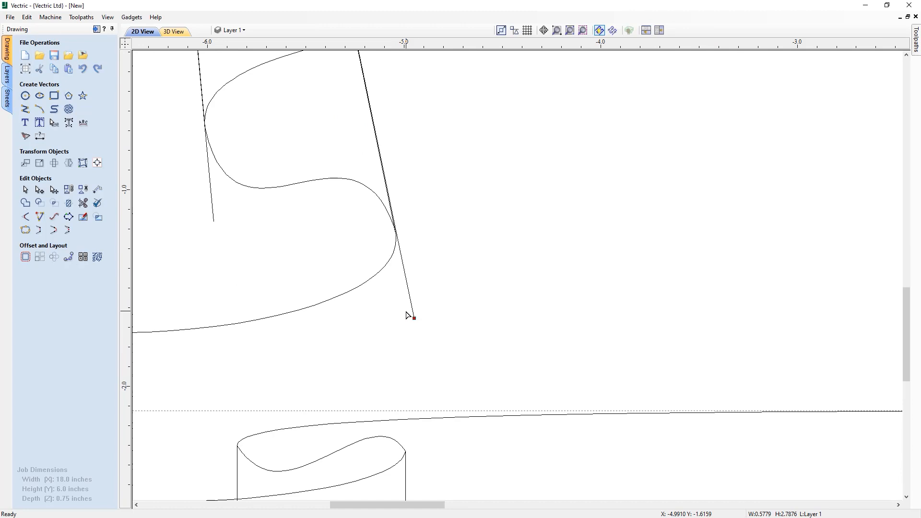
scroll(410, 318, down, 5)
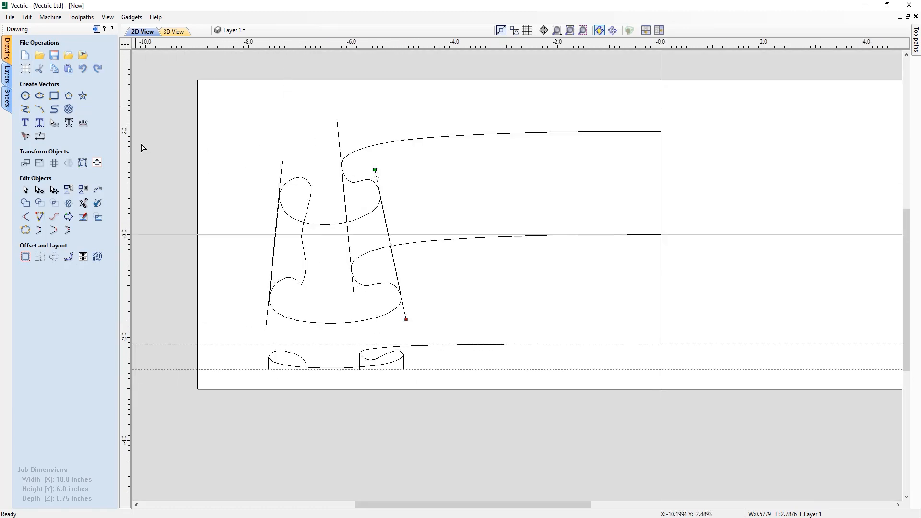
Add a horizontal guide just below the fold's lower curve and move it to Y -1.775.
click(25, 190)
drag(245, 45, 318, 320)
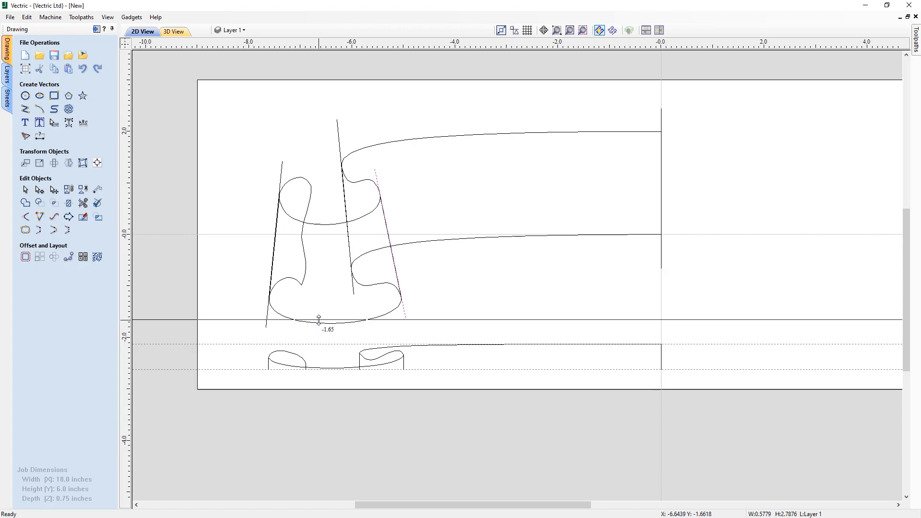
drag(319, 320, 319, 320)
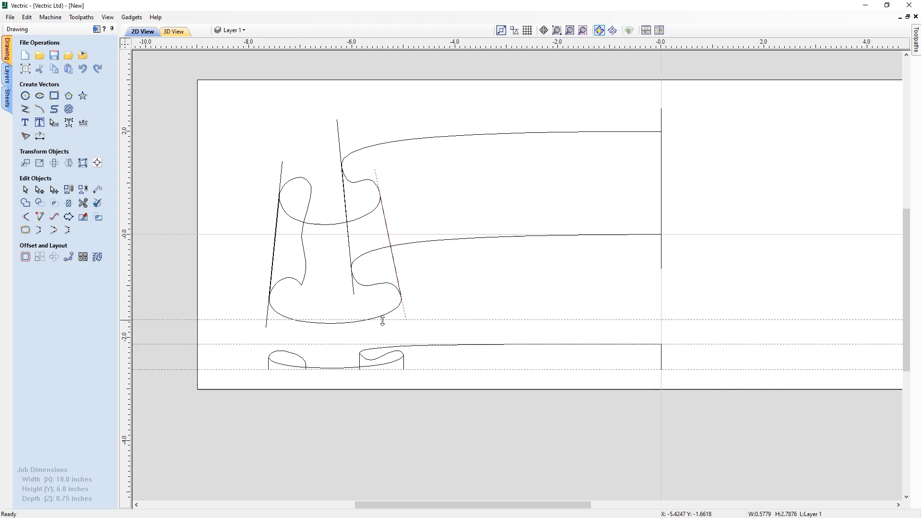
scroll(432, 346, up, 3)
drag(234, 273, 233, 285)
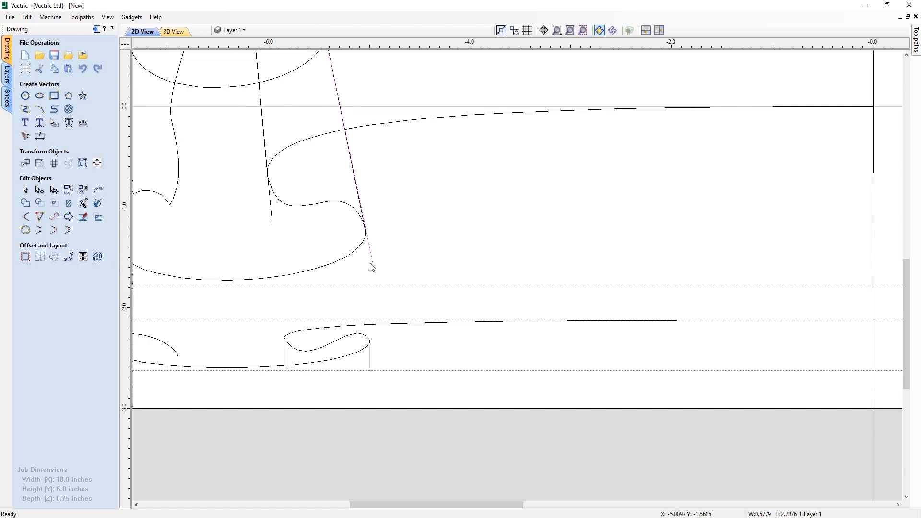
Extend the lower end of the fold's right-hand slanted line down to the guide, keeping it along the edge.
key(n)
scroll(382, 277, up, 6)
drag(356, 262, 368, 310)
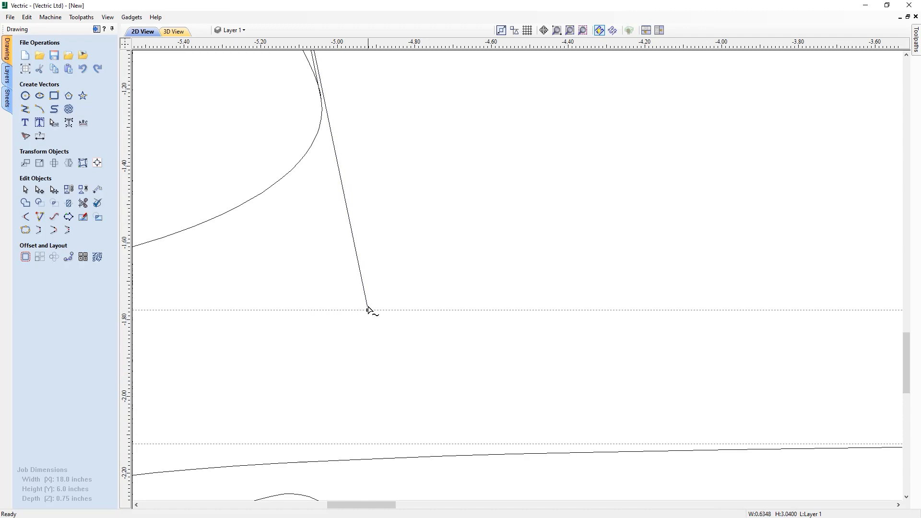
Delete the horizontal guide at -1.775.
scroll(257, 288, down, 10)
drag(416, 506, 380, 505)
click(382, 291)
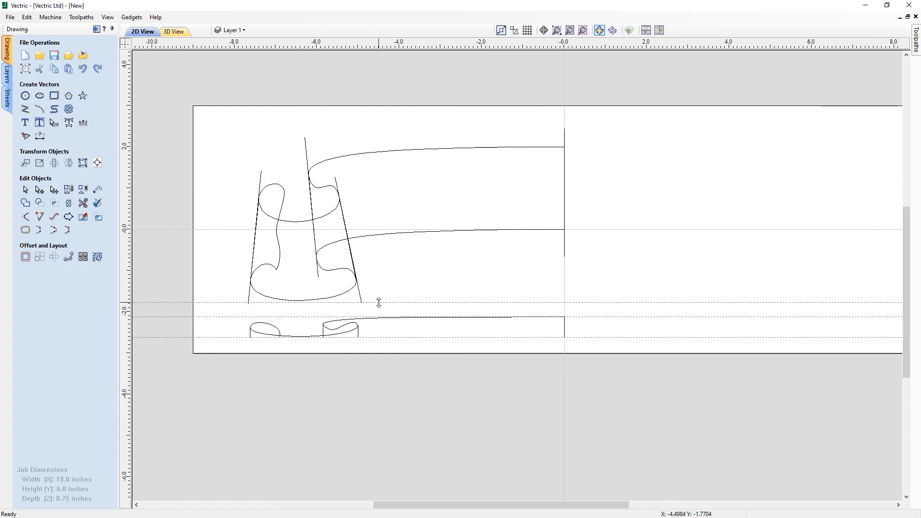
double_click(379, 303)
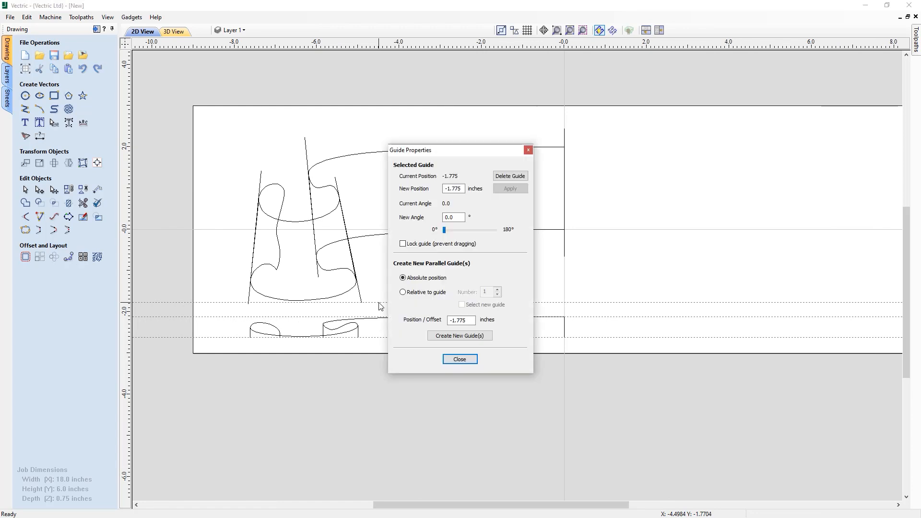
click(508, 177)
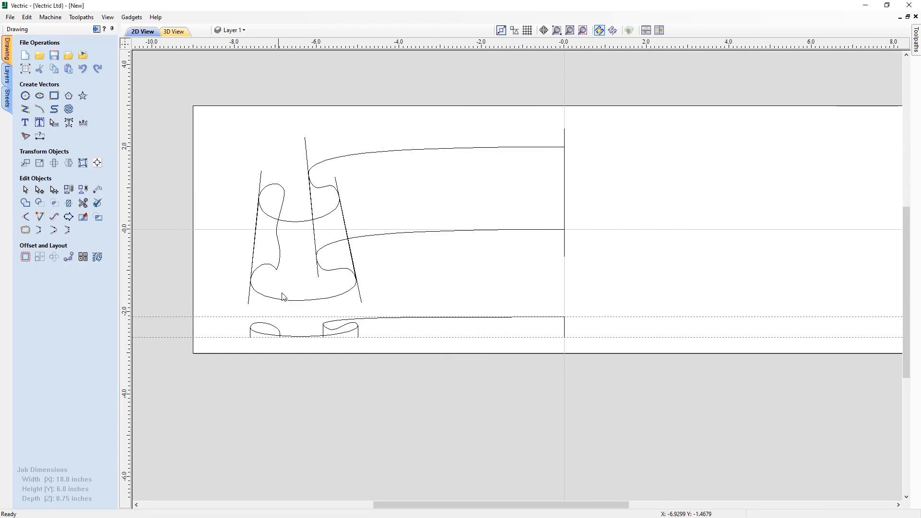
Draw a slanted line about 3.15 in long beside the wavy tail end, from above its upper curl to the lower curve.
scroll(281, 296, up, 3)
scroll(309, 165, down, 1)
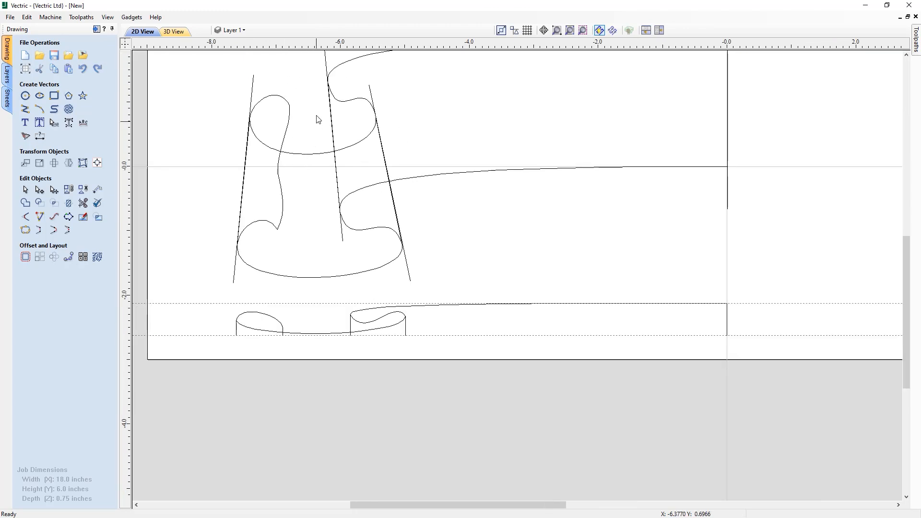
click(25, 109)
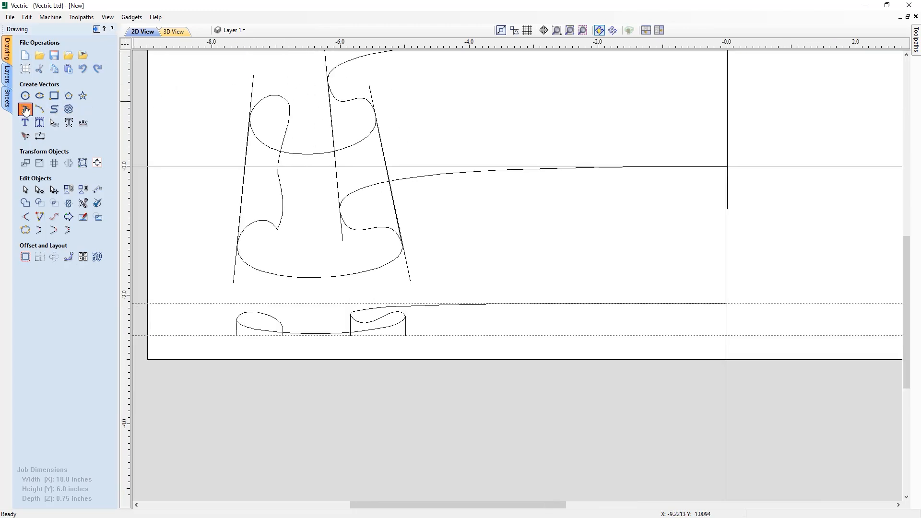
click(294, 74)
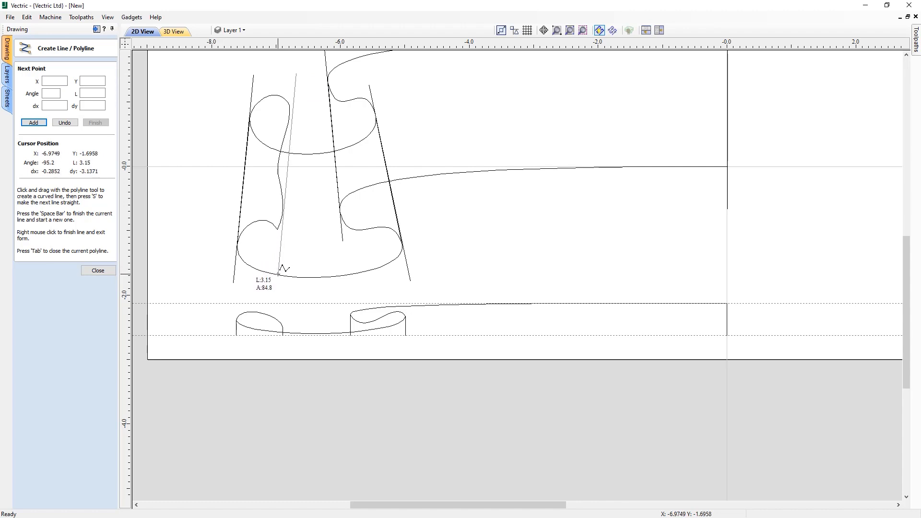
click(277, 274)
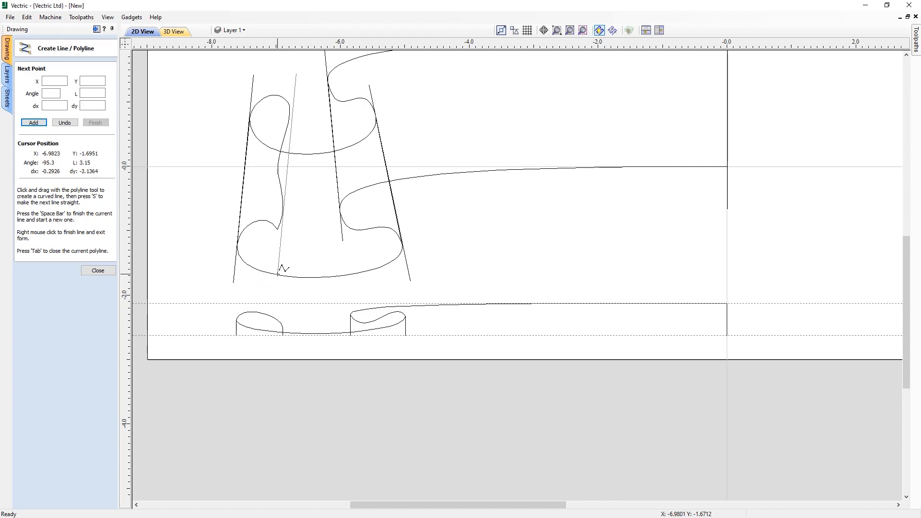
right_click(276, 279)
Nudge the new line's end nodes so it runs along the right side of the wavy tail section.
key(n)
scroll(301, 89, up, 1)
key(Left)
key(Left)
key(Left)
key(Left)
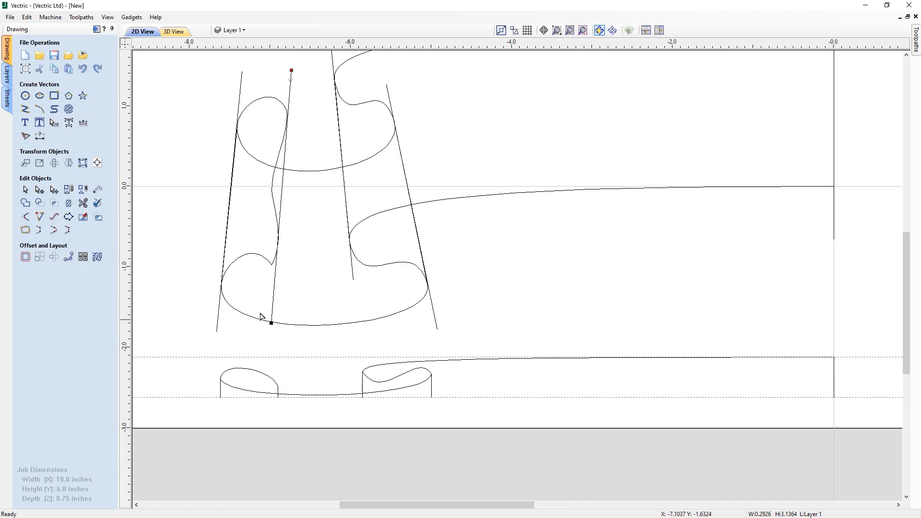
key(Right)
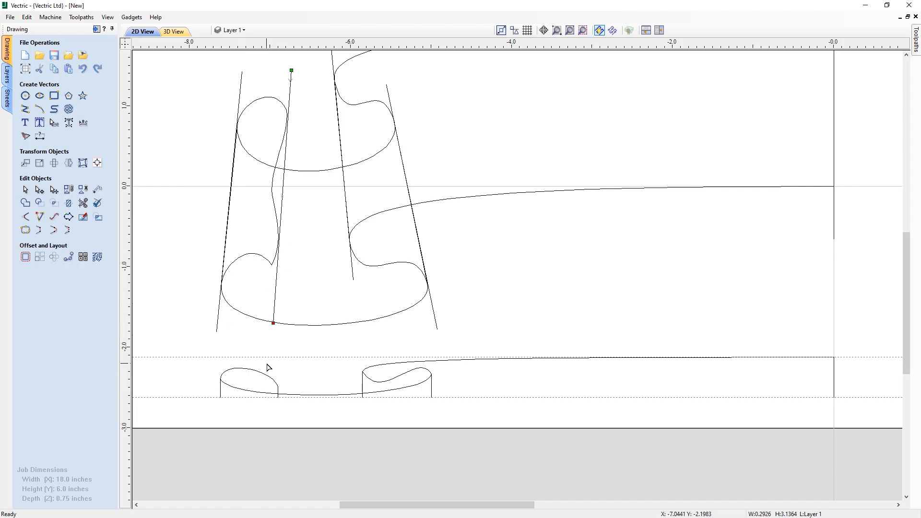
scroll(261, 370, down, 3)
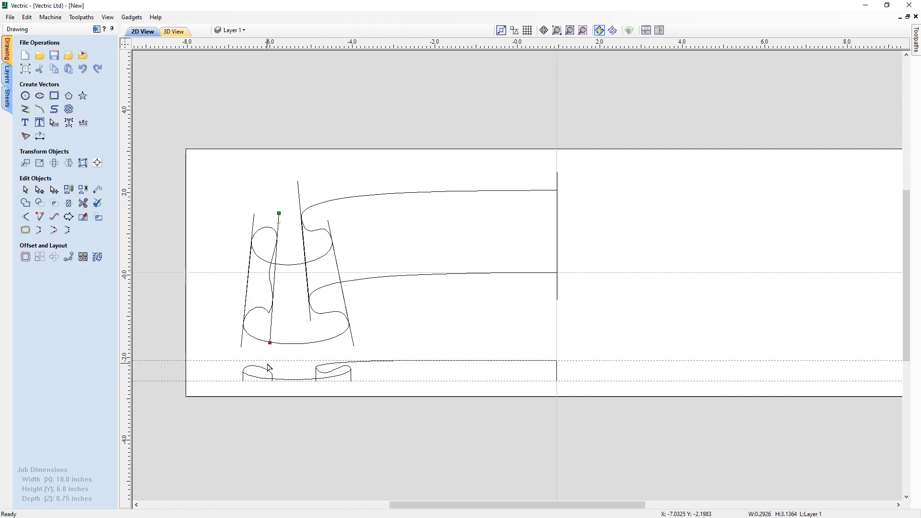
scroll(267, 368, down, 1)
click(268, 367)
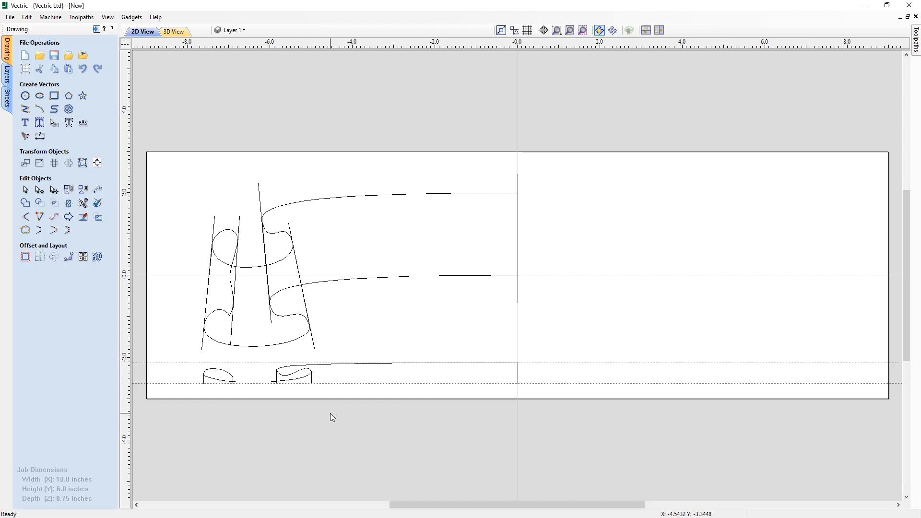
Save the drawing as a VCarve file named banners-and-ribbons-drawing in the banners-and-ribbons-drawing folder.
scroll(289, 403, up, 1)
scroll(288, 403, down, 1)
click(10, 16)
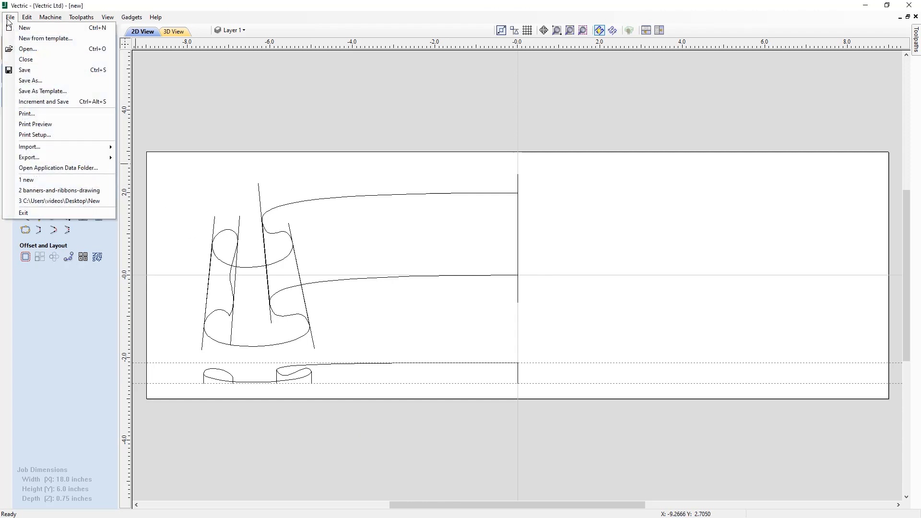
click(24, 70)
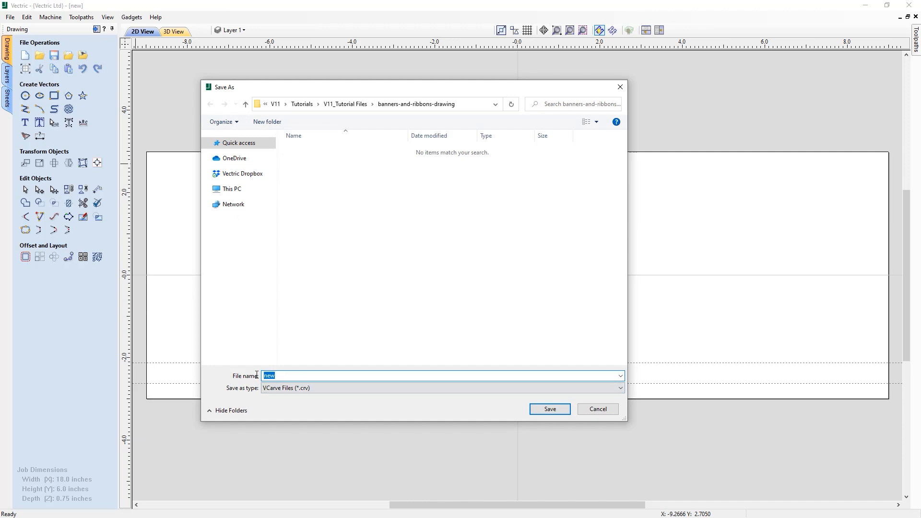
text(banners-and-ribbons-drawing)
click(550, 409)
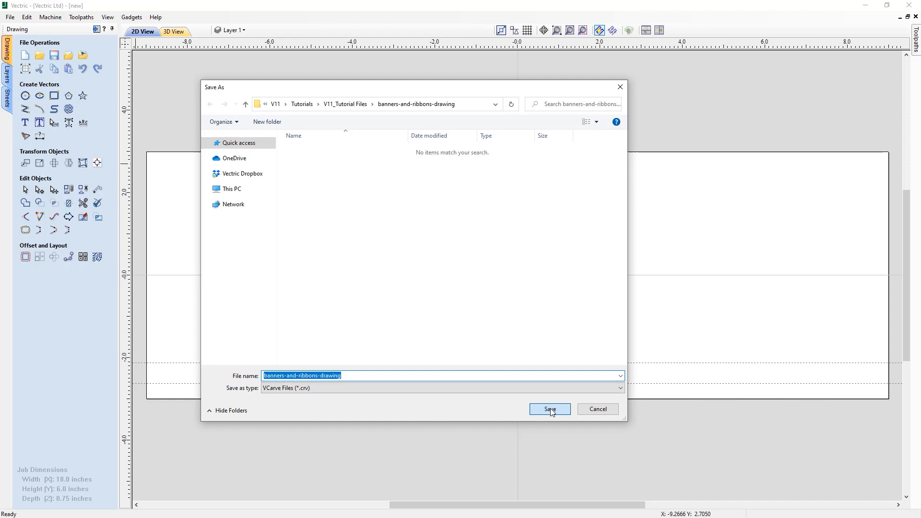